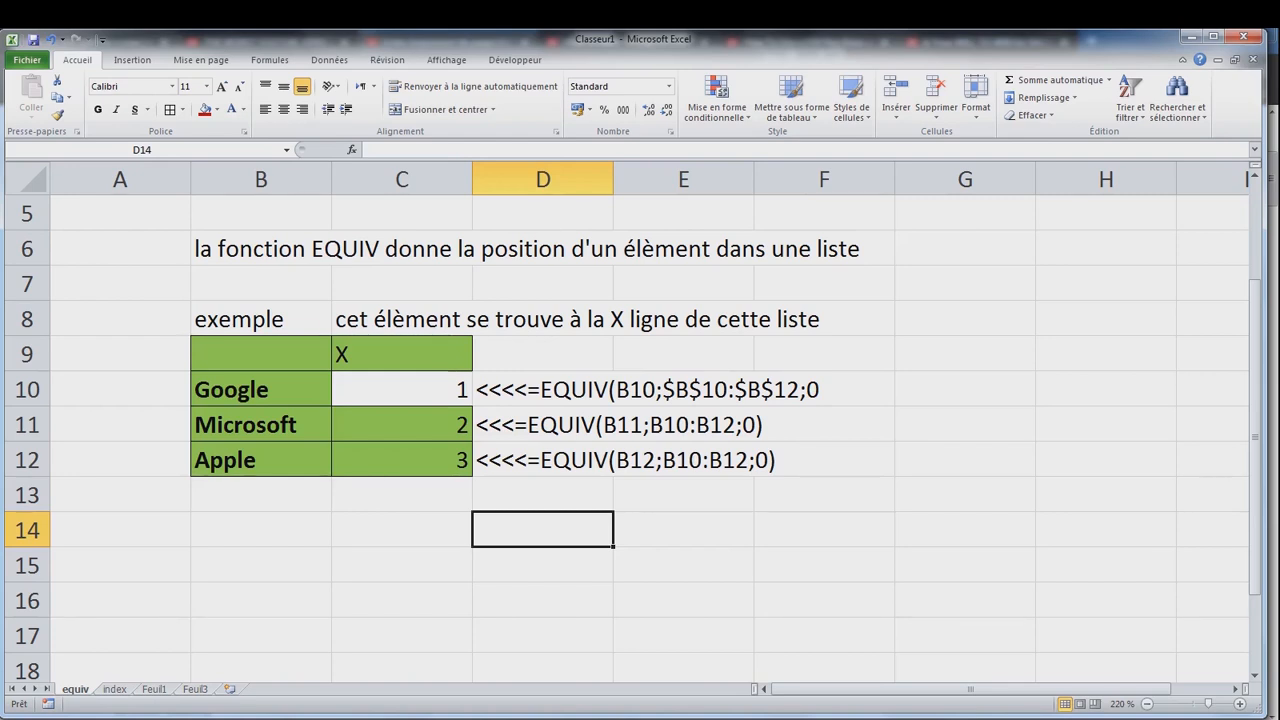
Examine the EQUIV definition in row 6, the company list in B10:B12 and the formula in C10, dismissing the Windows colour scheme dialog.
drag(261, 249, 824, 249)
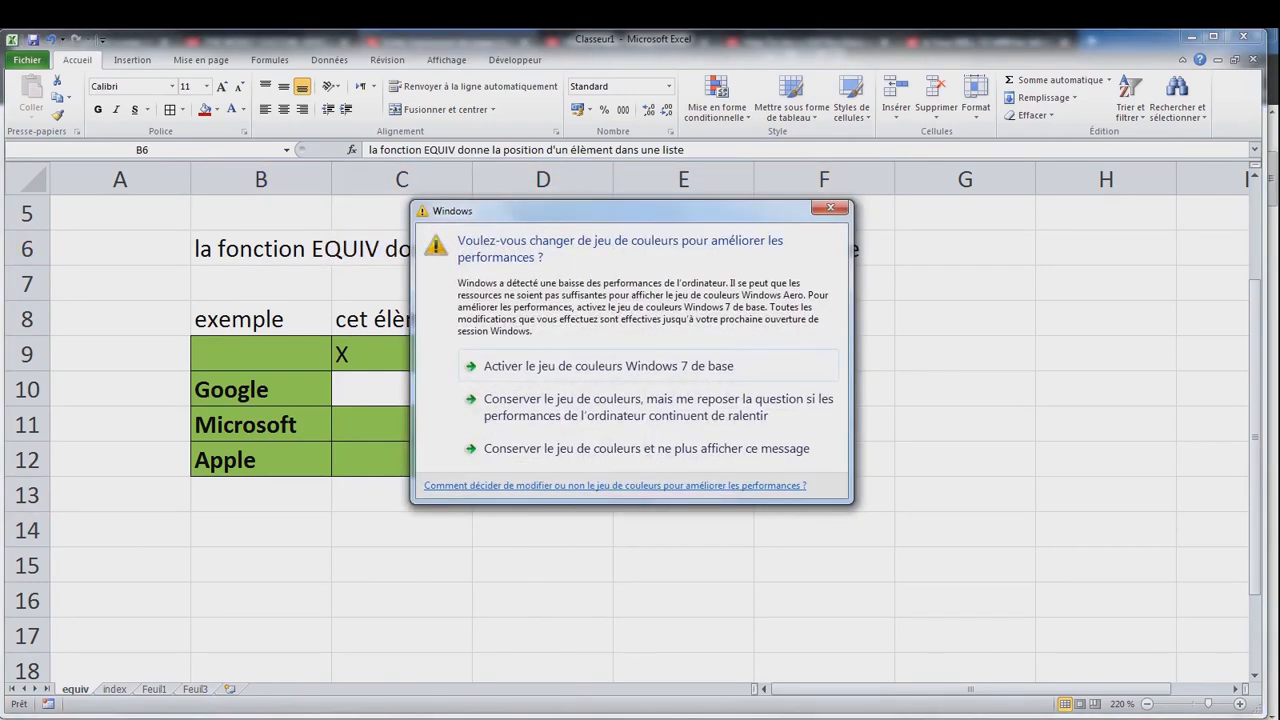
click(830, 207)
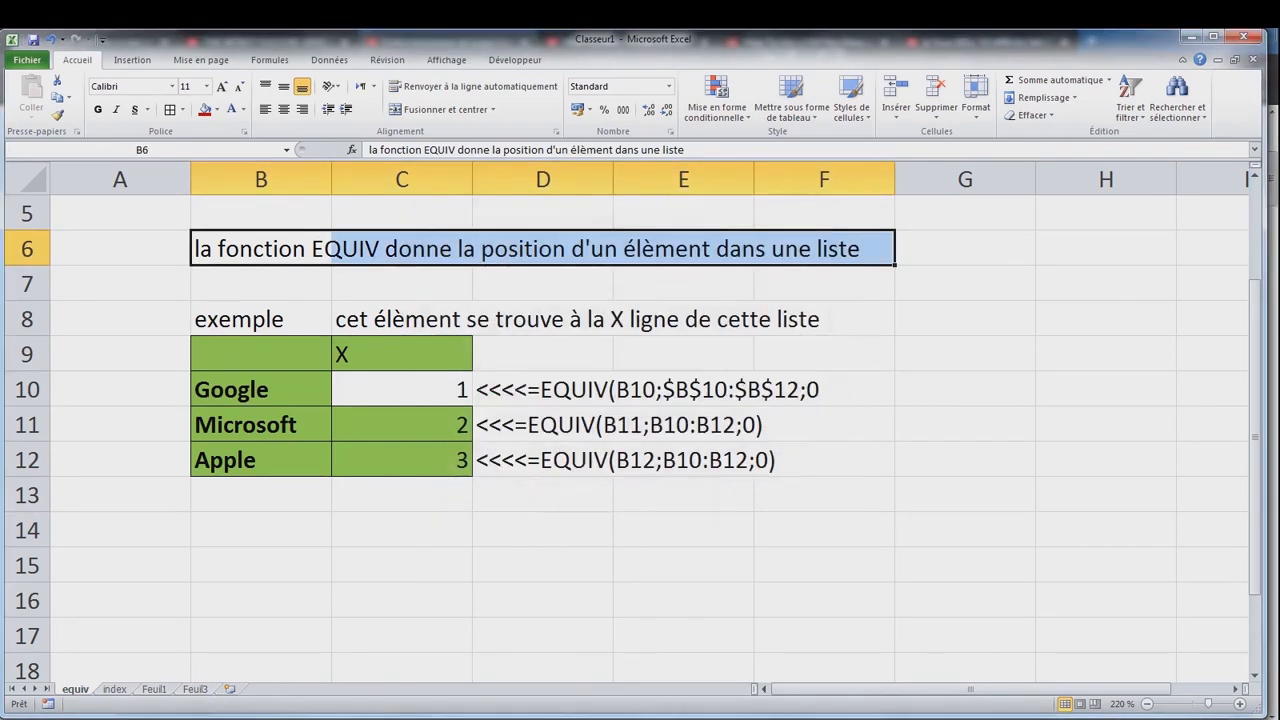
click(402, 530)
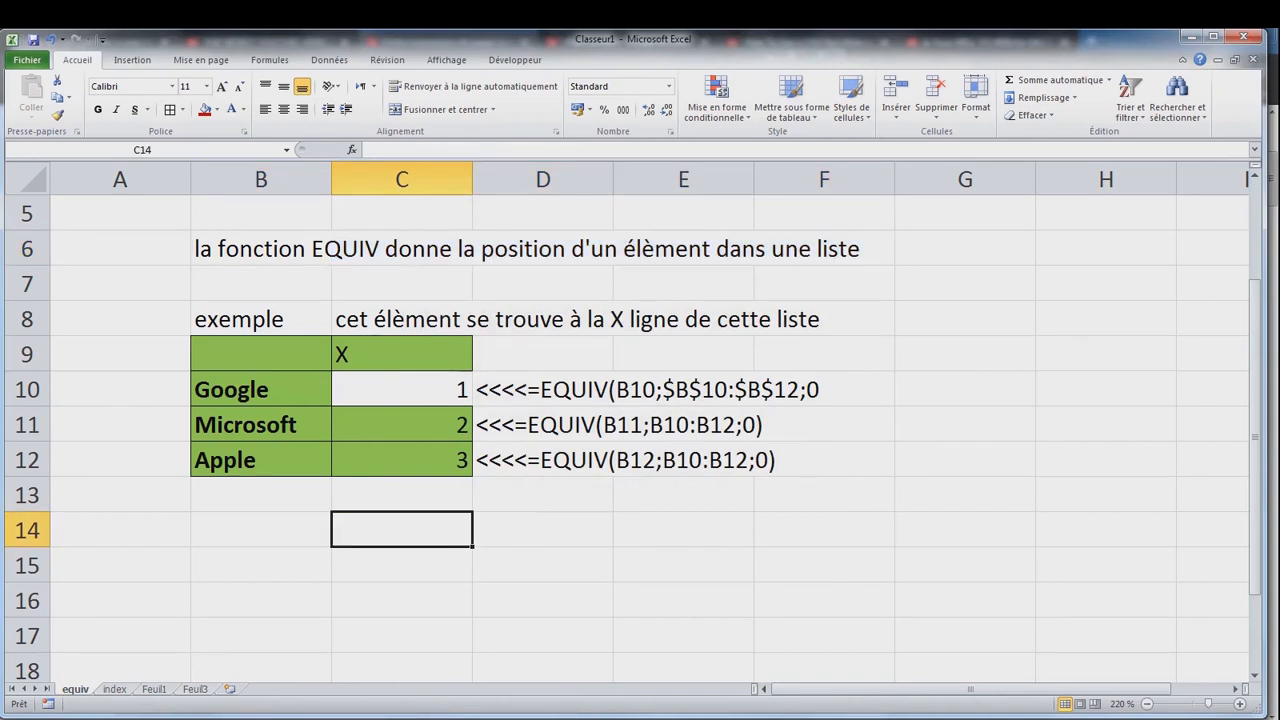
drag(261, 390, 261, 461)
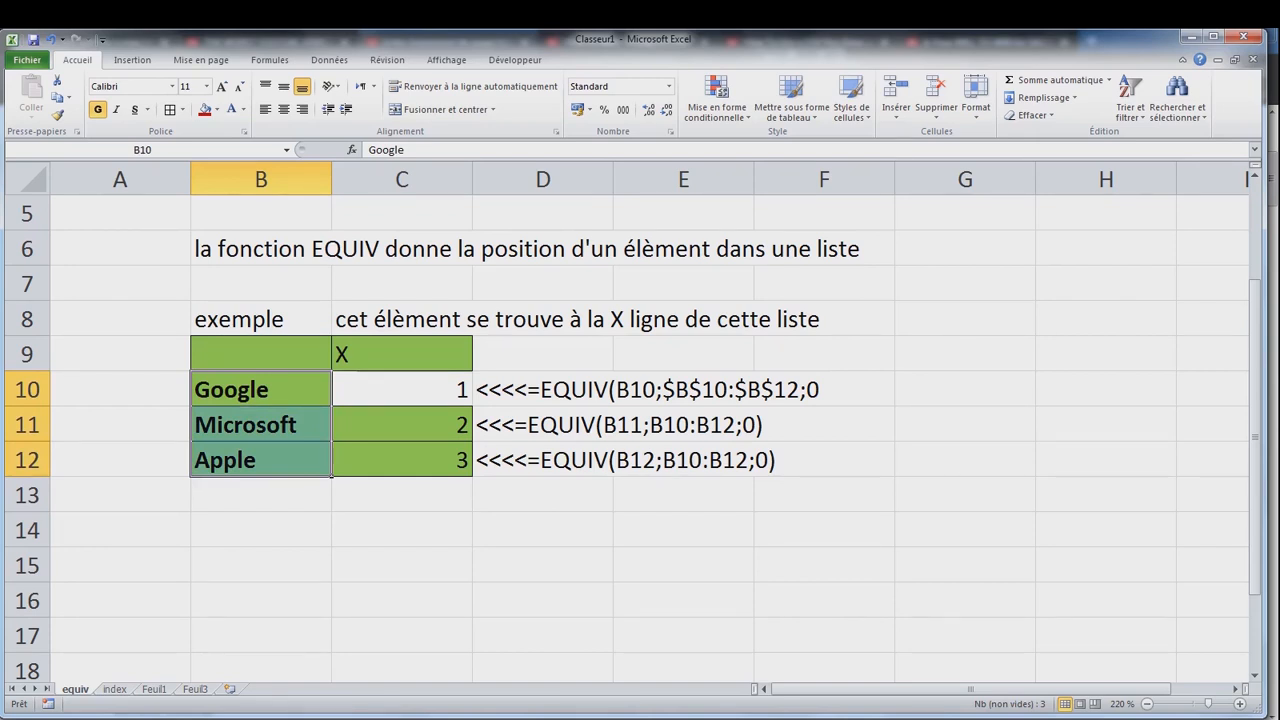
key(Down)
key(Down)
key(Up)
key(Up)
key(Down)
key(Down)
click(261, 390)
click(261, 425)
click(261, 460)
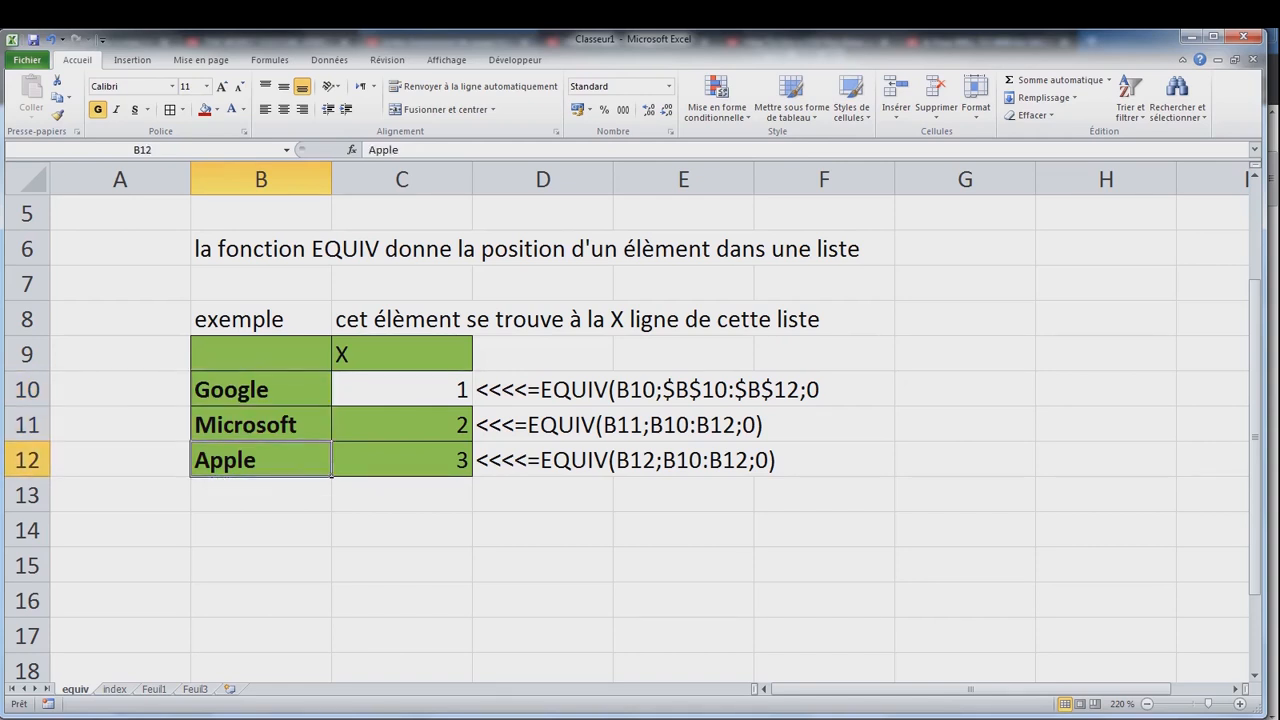
click(402, 390)
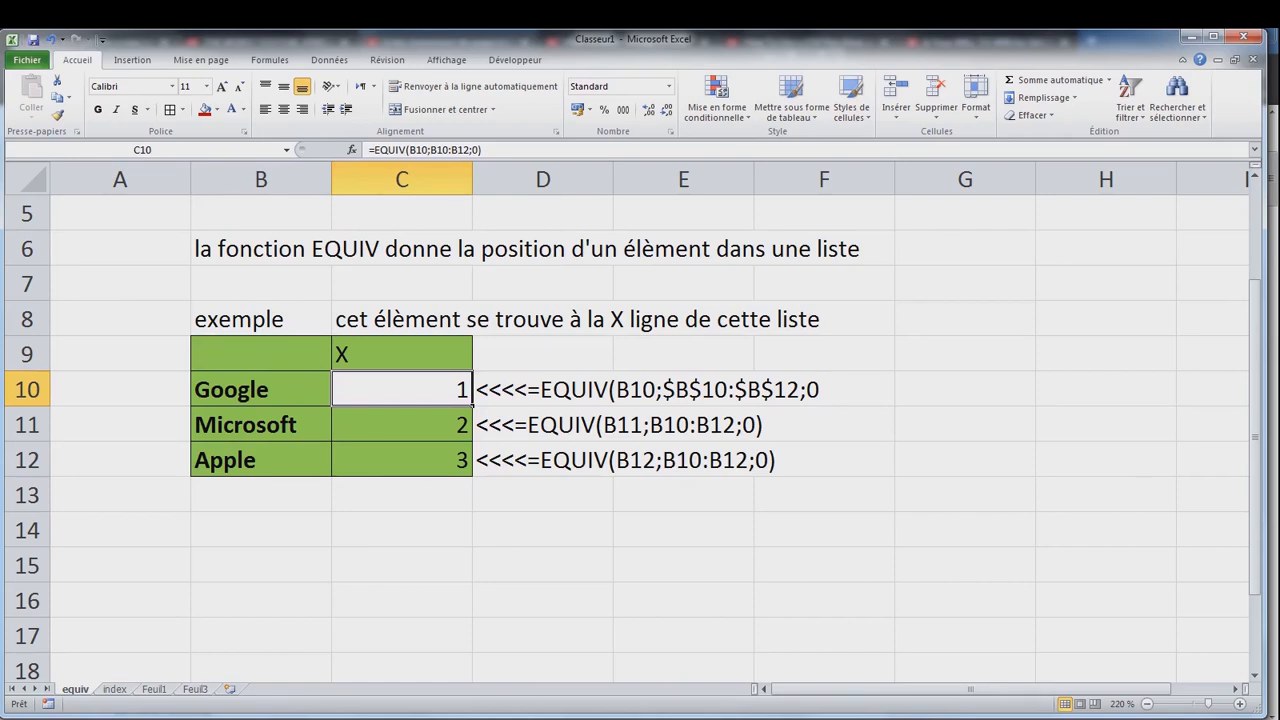
Format the company names in B10:B12 with a red fill and white font.
drag(260, 390, 260, 460)
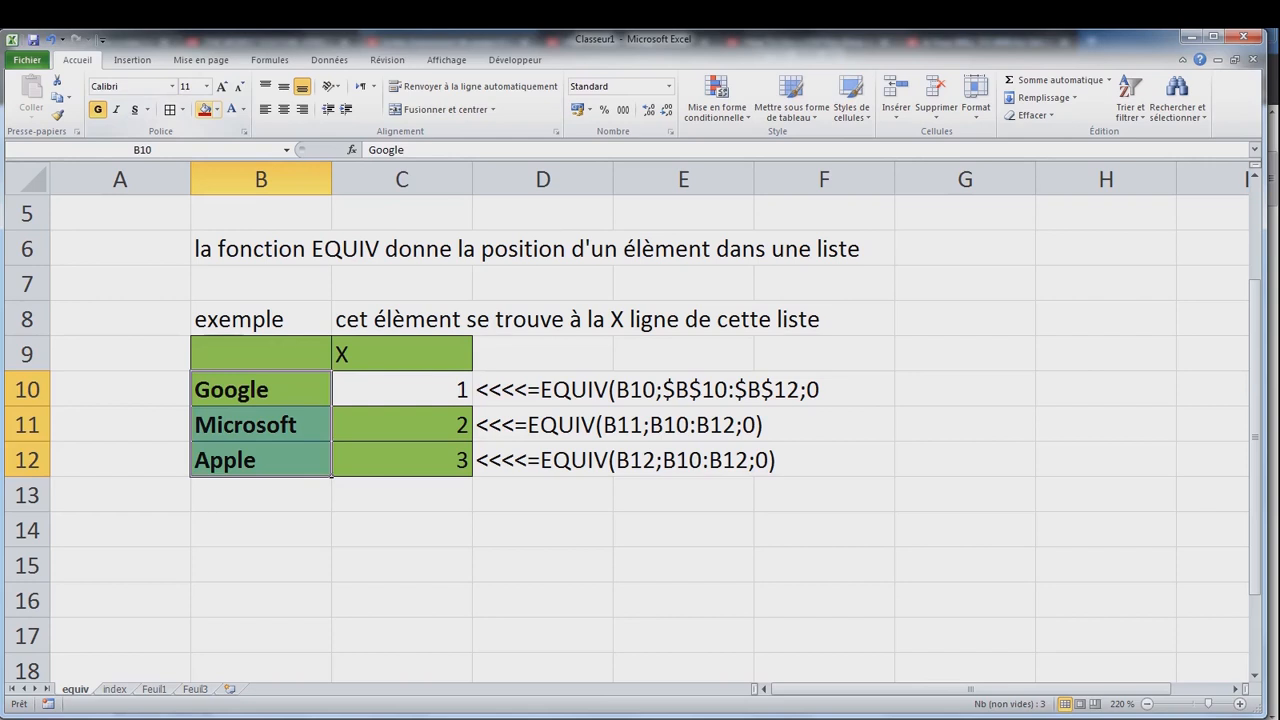
click(205, 109)
click(232, 109)
click(402, 530)
click(260, 390)
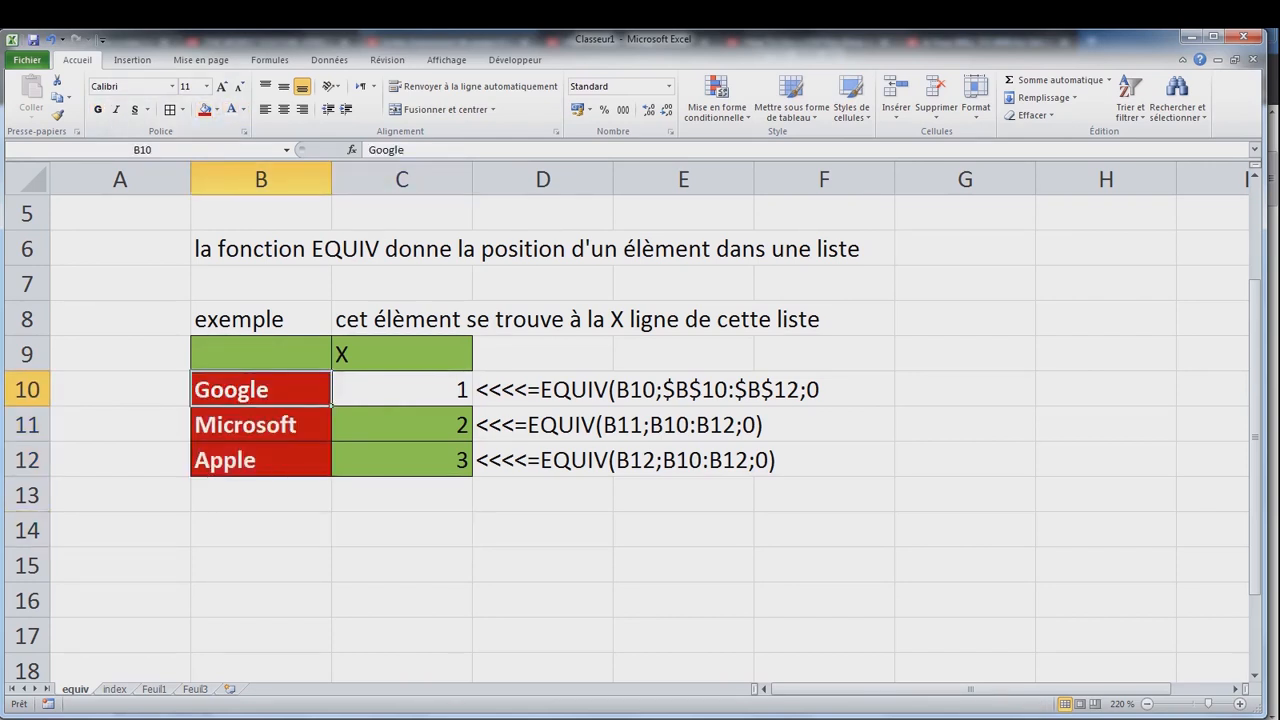
Inspect the EQUIV formulas for Google and Apple in C10 and C12, and dismiss the Windows colour scheme dialog.
click(402, 390)
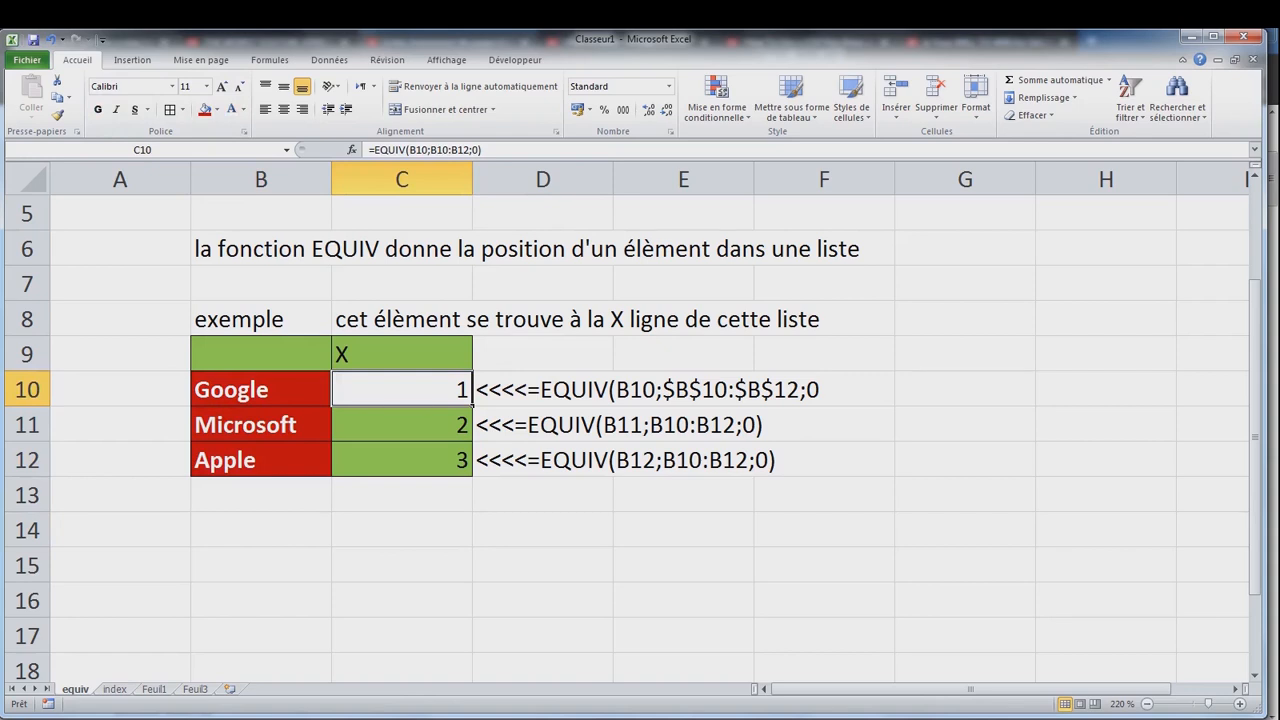
click(543, 425)
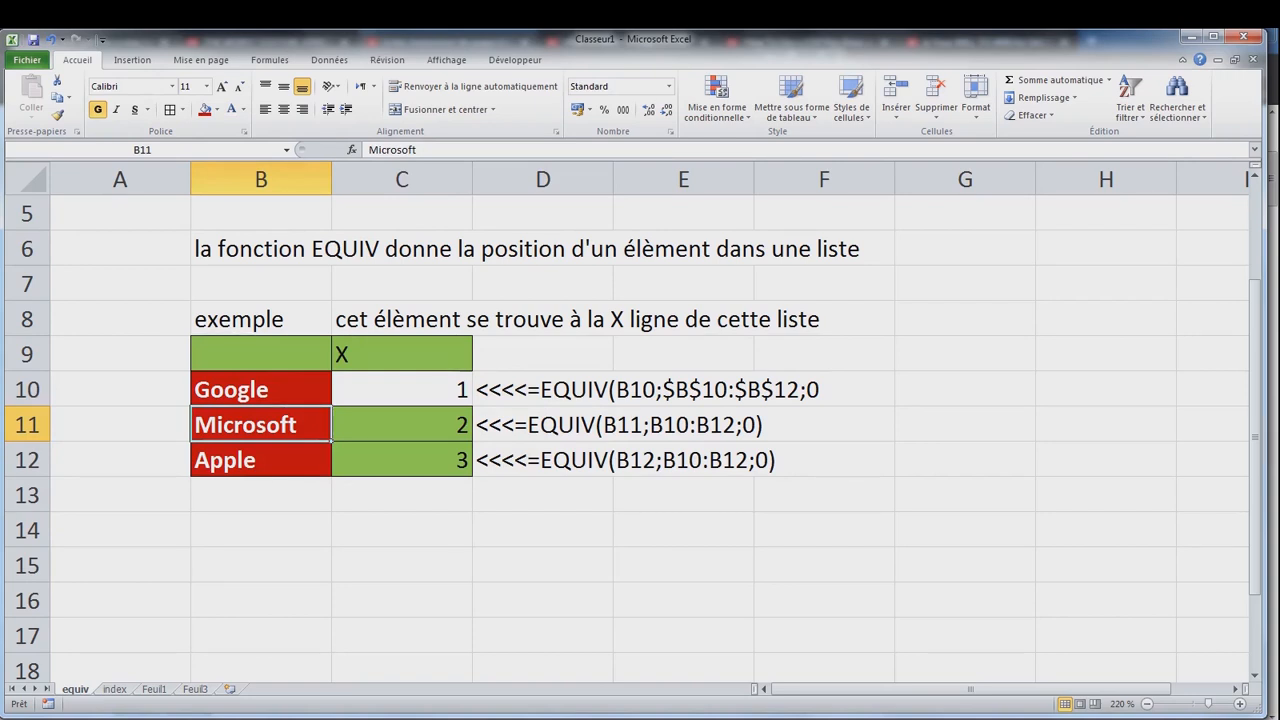
click(401, 460)
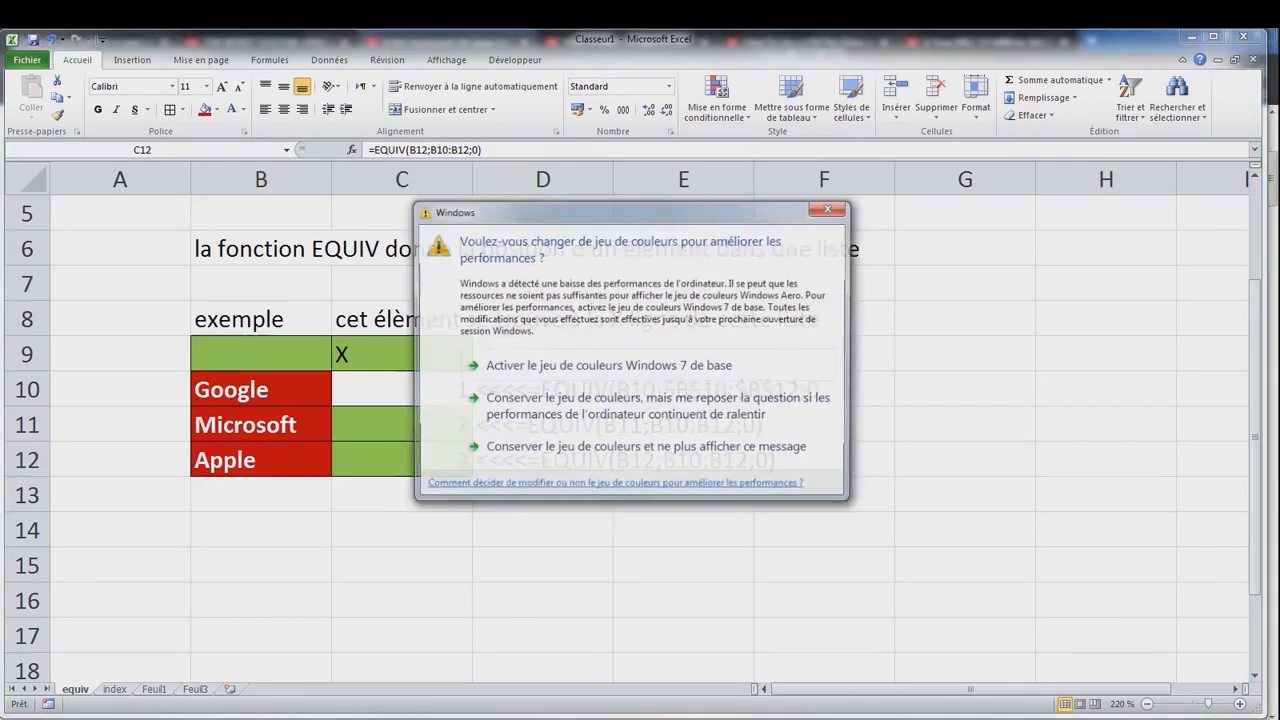
click(830, 208)
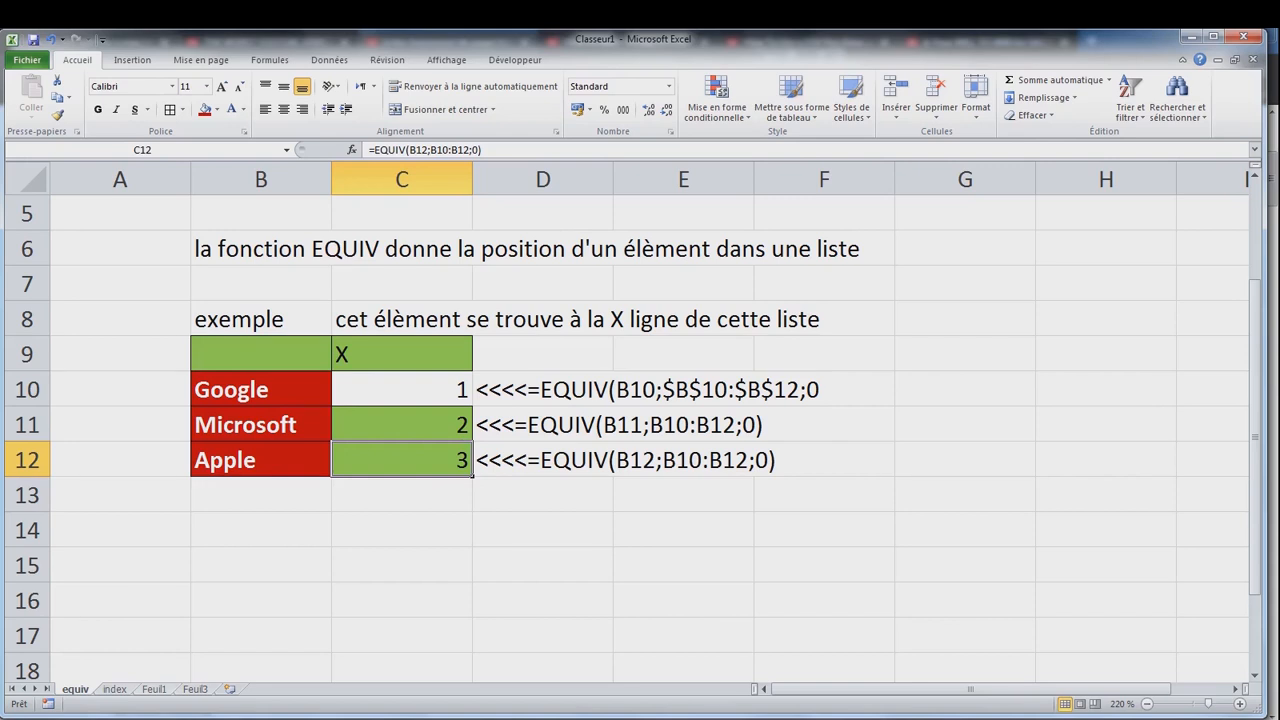
Open the index sheet and examine the product and price columns in A10:B12, including product C's price in B12.
click(114, 689)
click(261, 565)
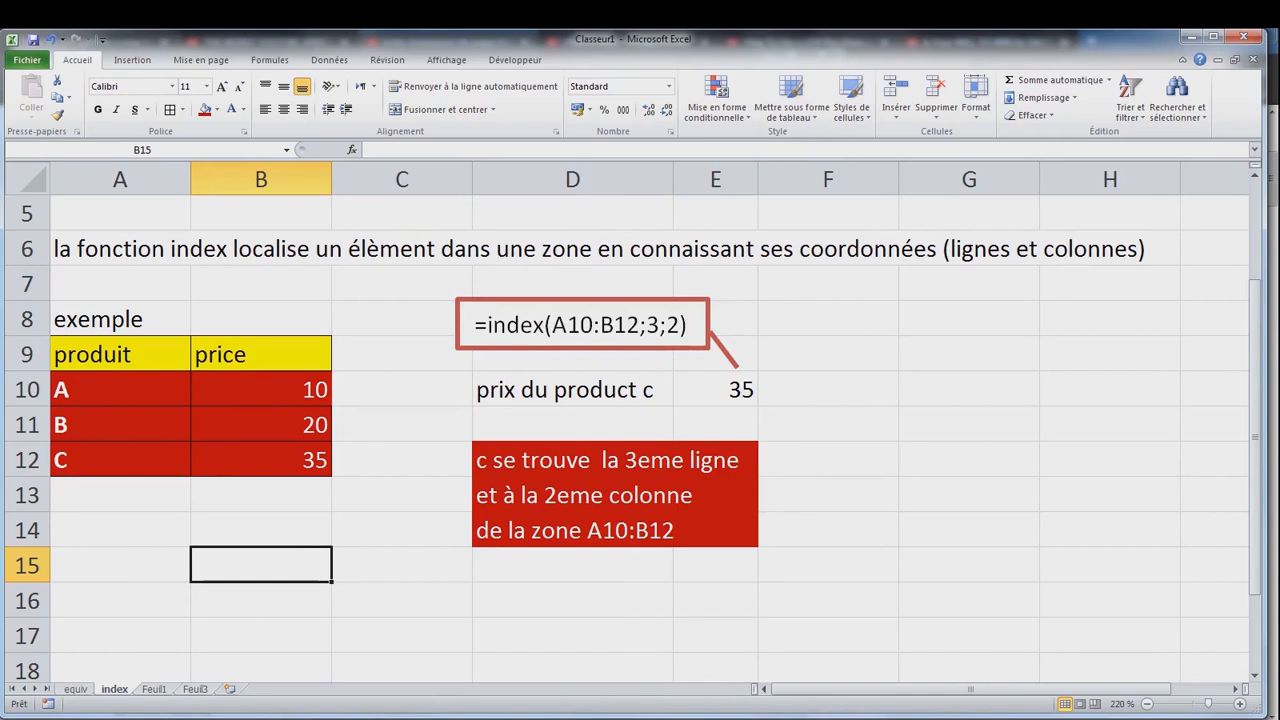
drag(120, 390, 261, 460)
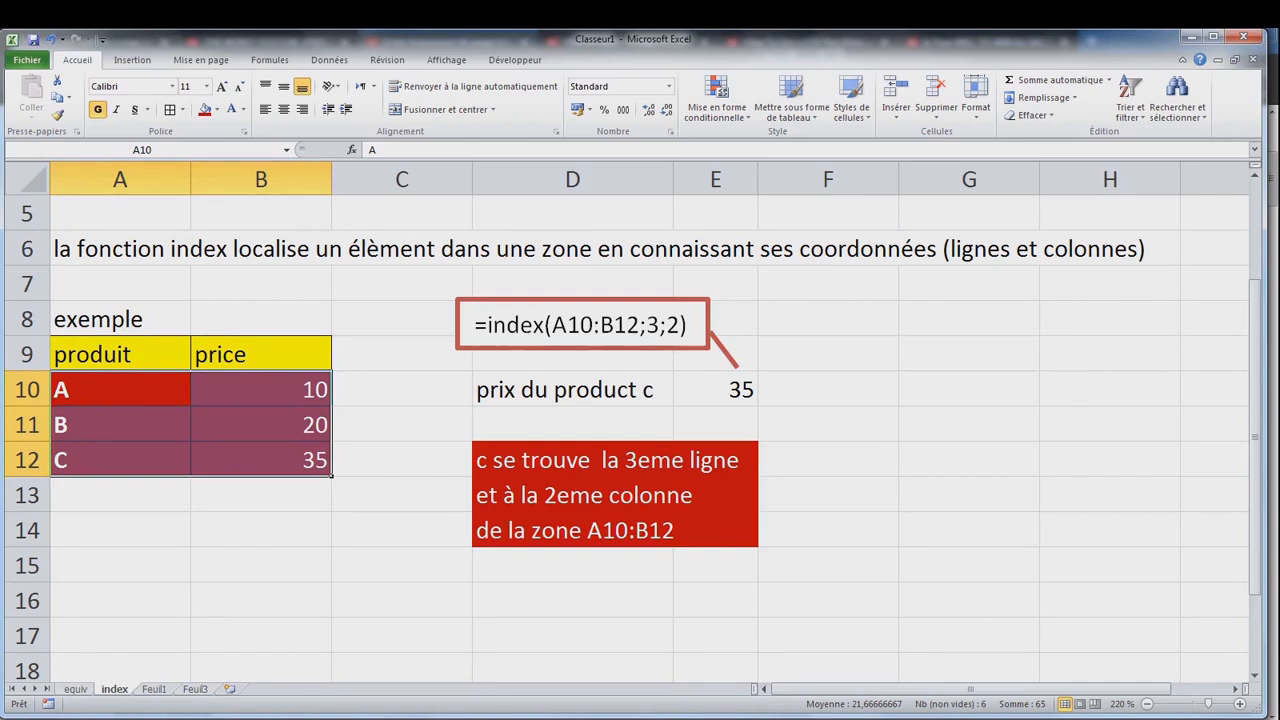
click(572, 390)
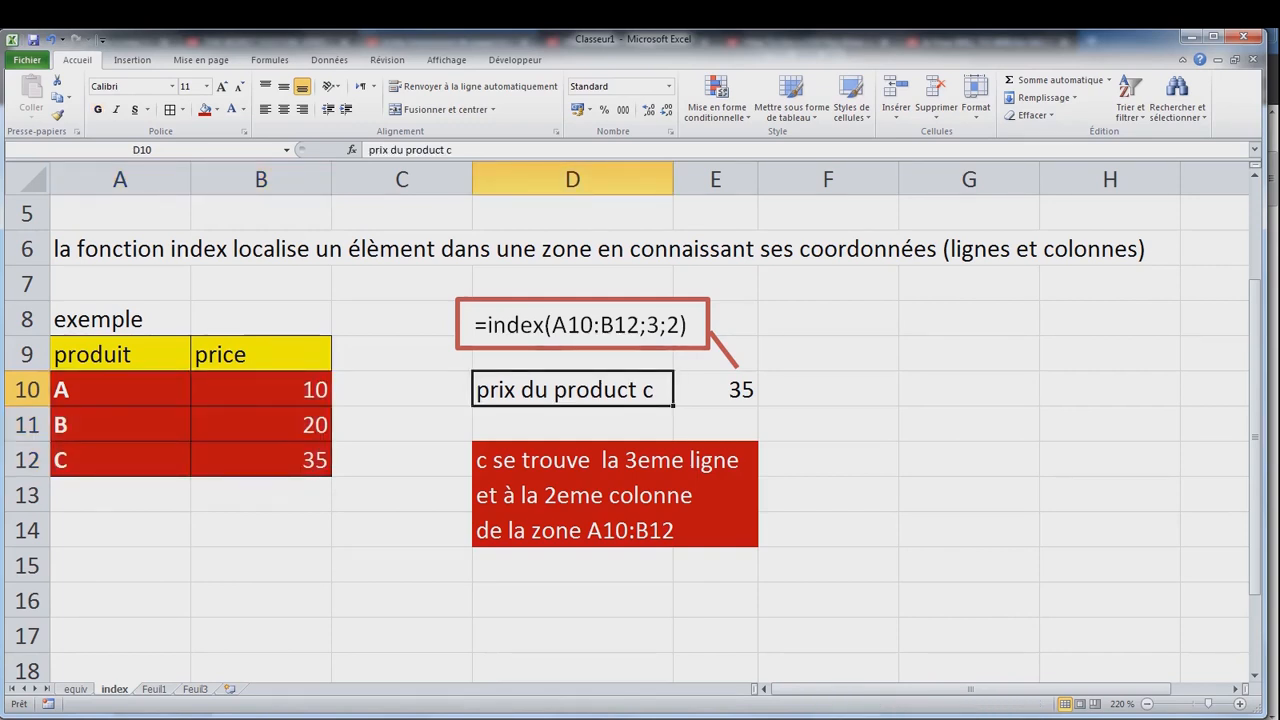
click(261, 460)
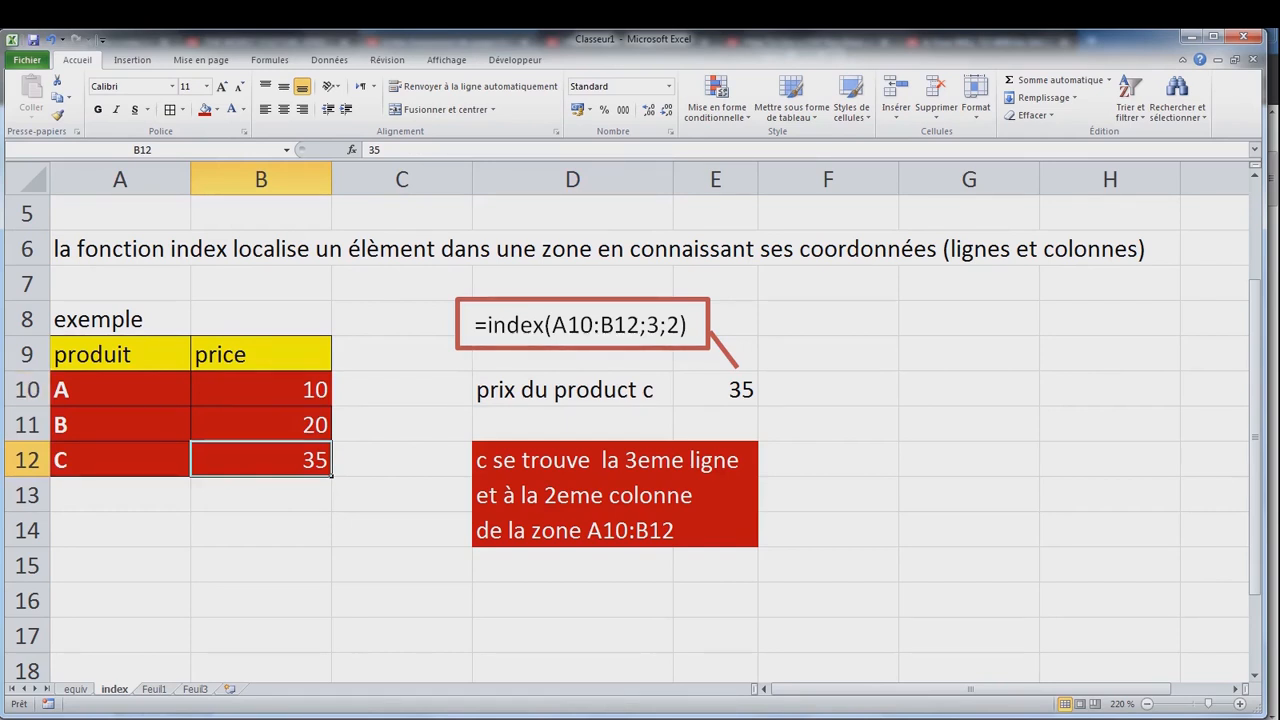
drag(120, 390, 120, 460)
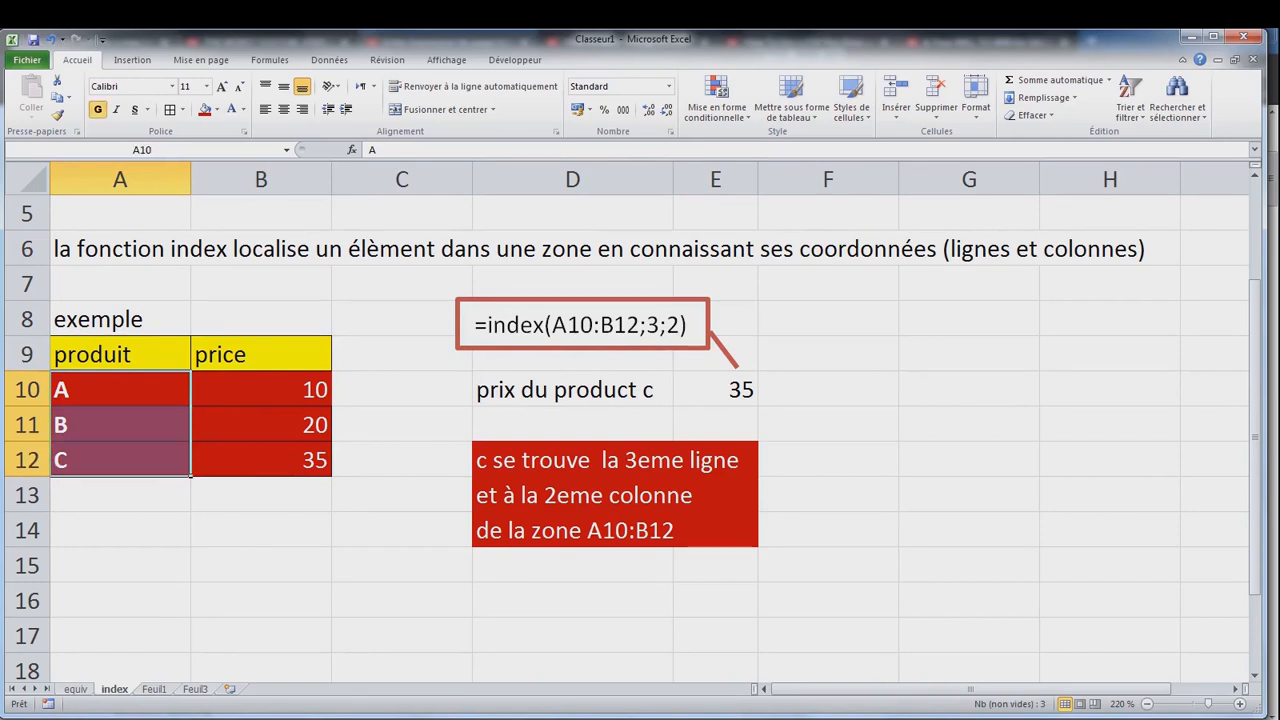
drag(261, 390, 261, 460)
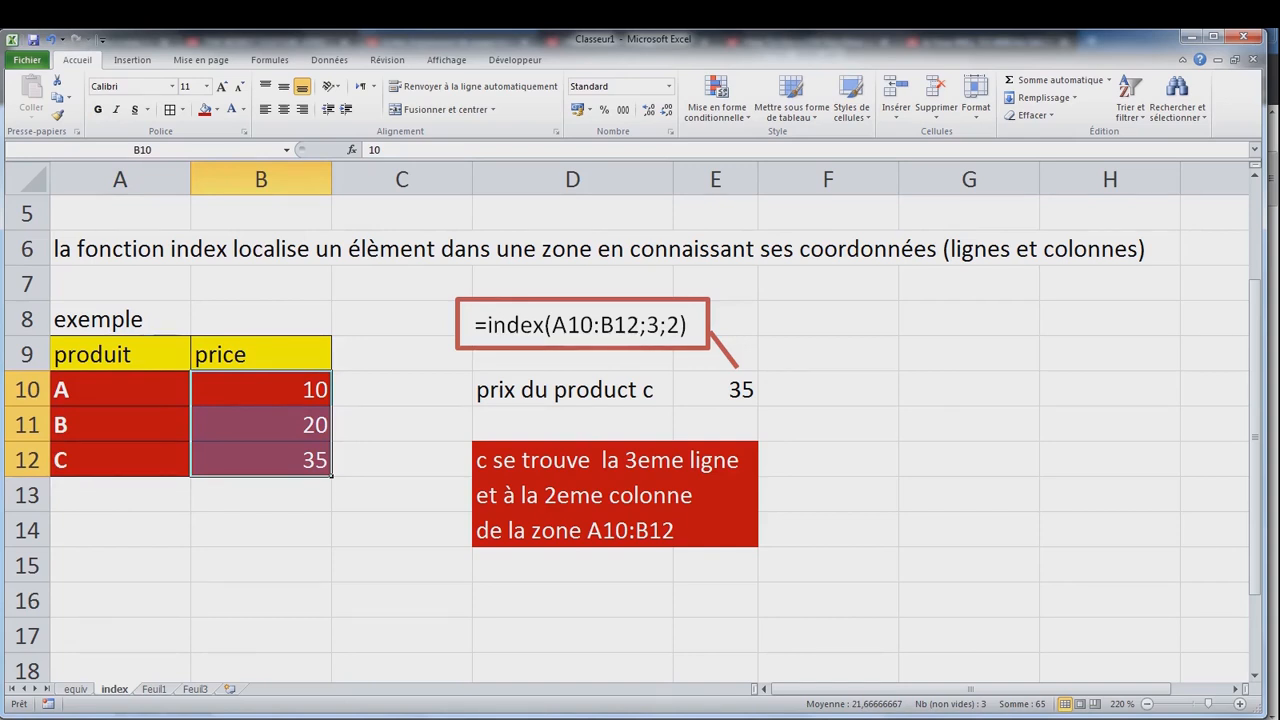
click(261, 354)
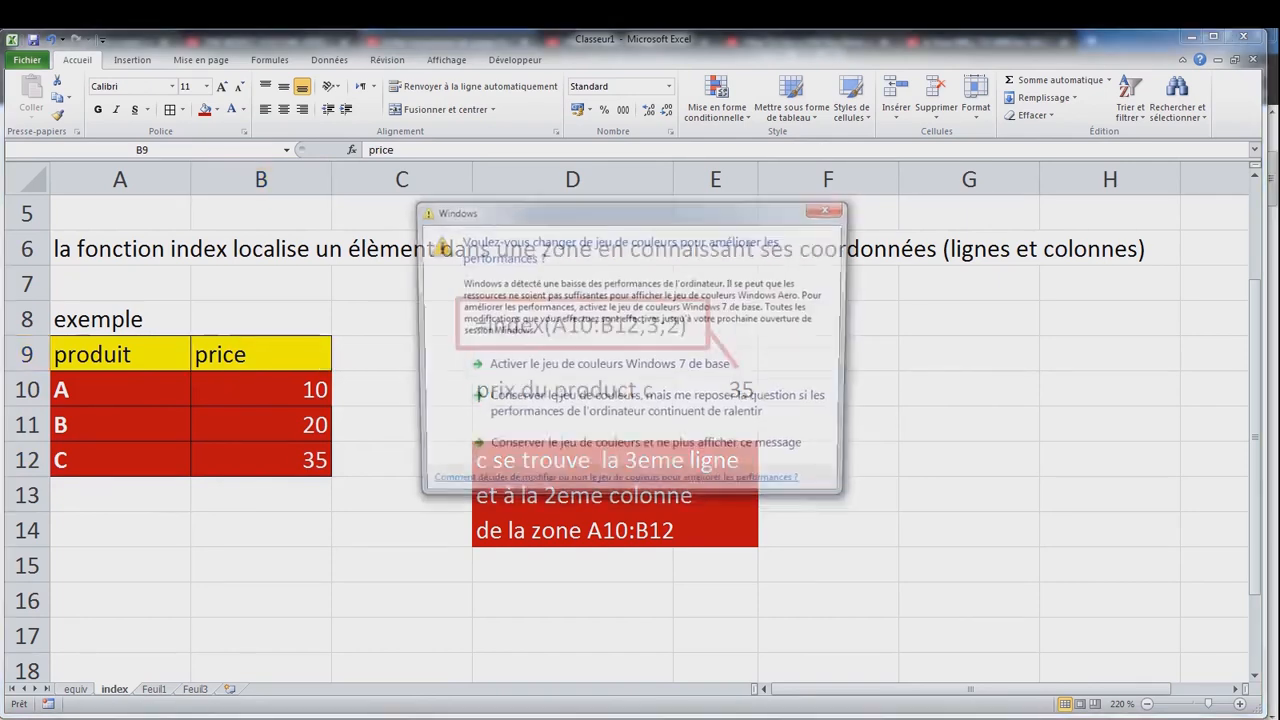
key(Escape)
Change the table header in A9 to "product".
click(120, 354)
text(p)
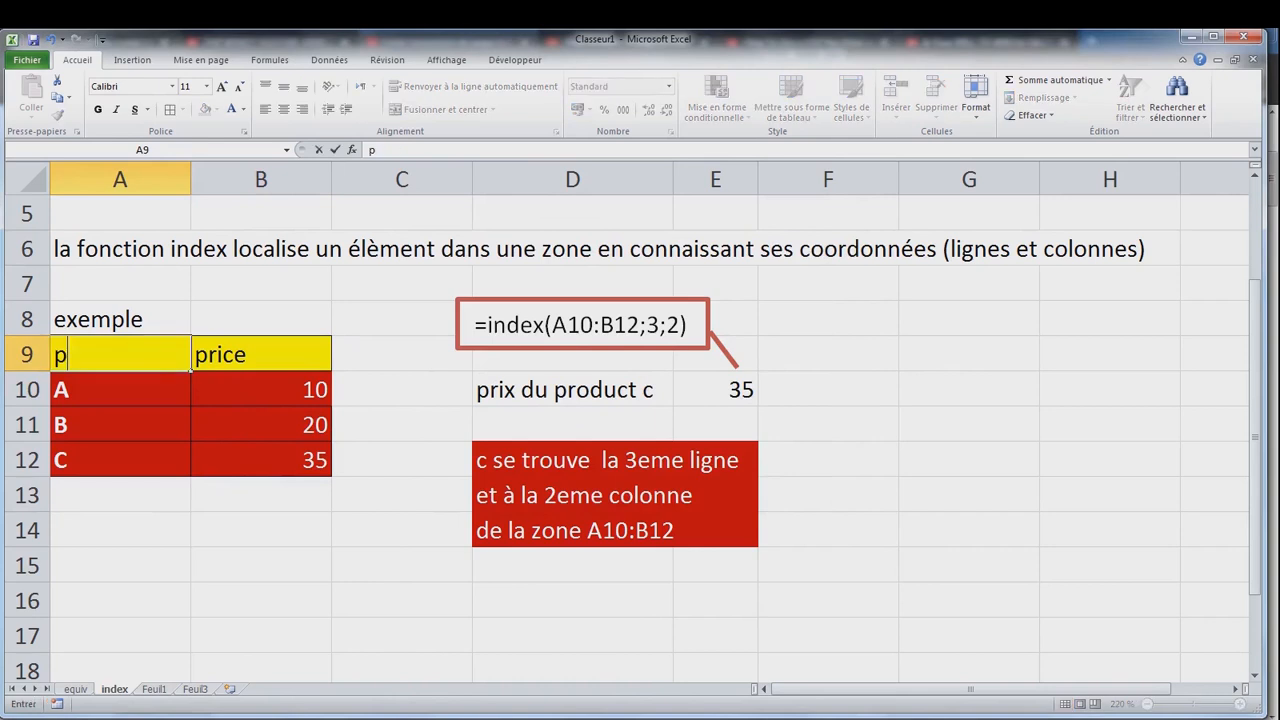
text(roduct)
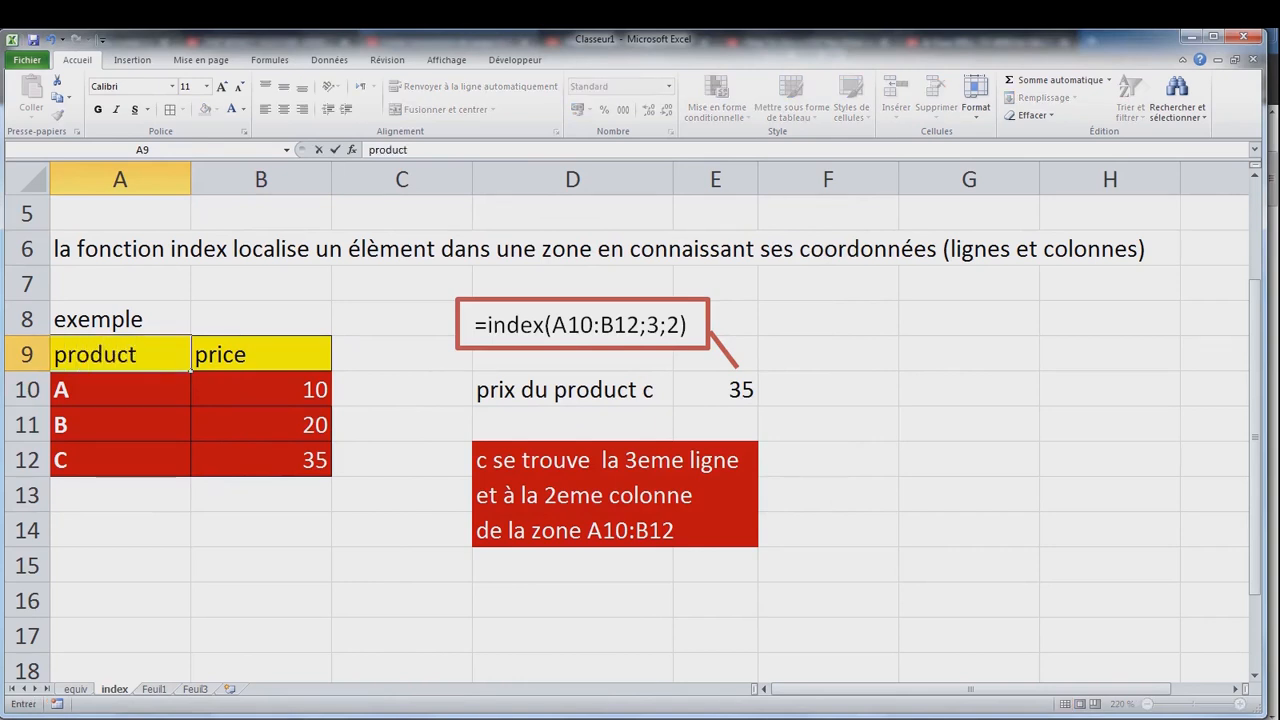
click(261, 530)
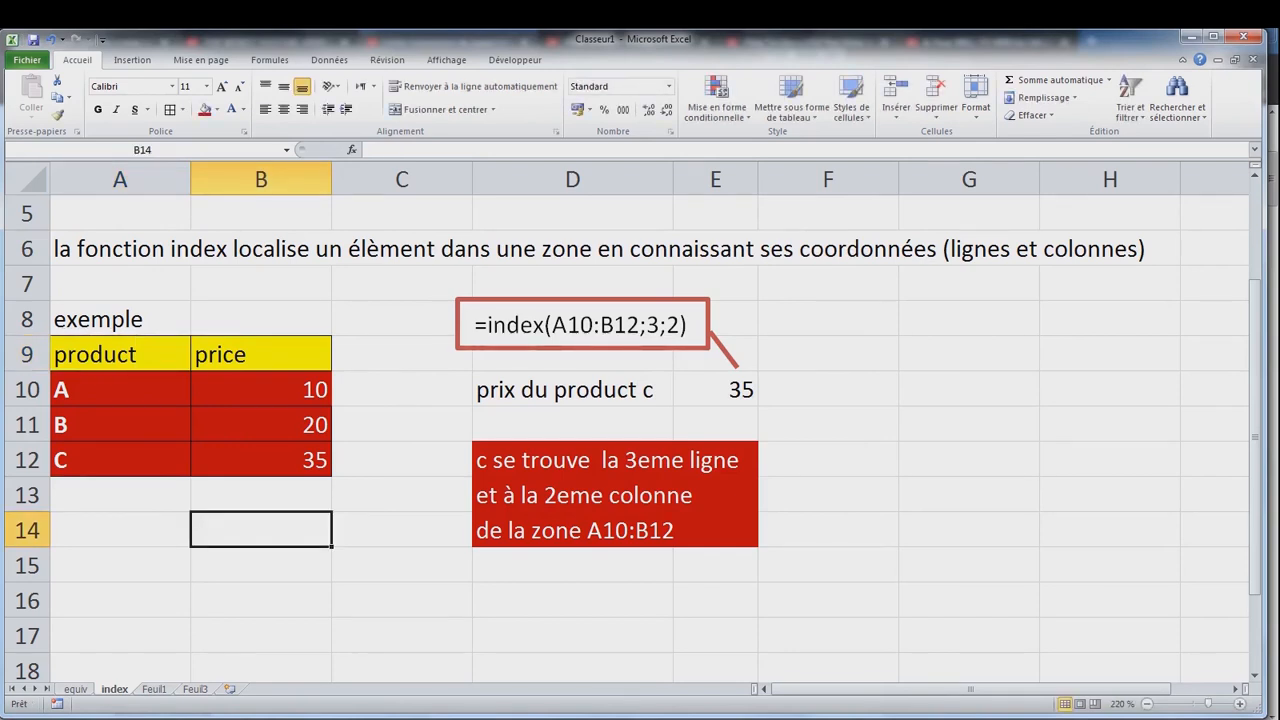
Examine how row 12 and column B locate product C's price, and inspect the INDEX formula in E10.
click(572, 495)
drag(600, 460, 710, 460)
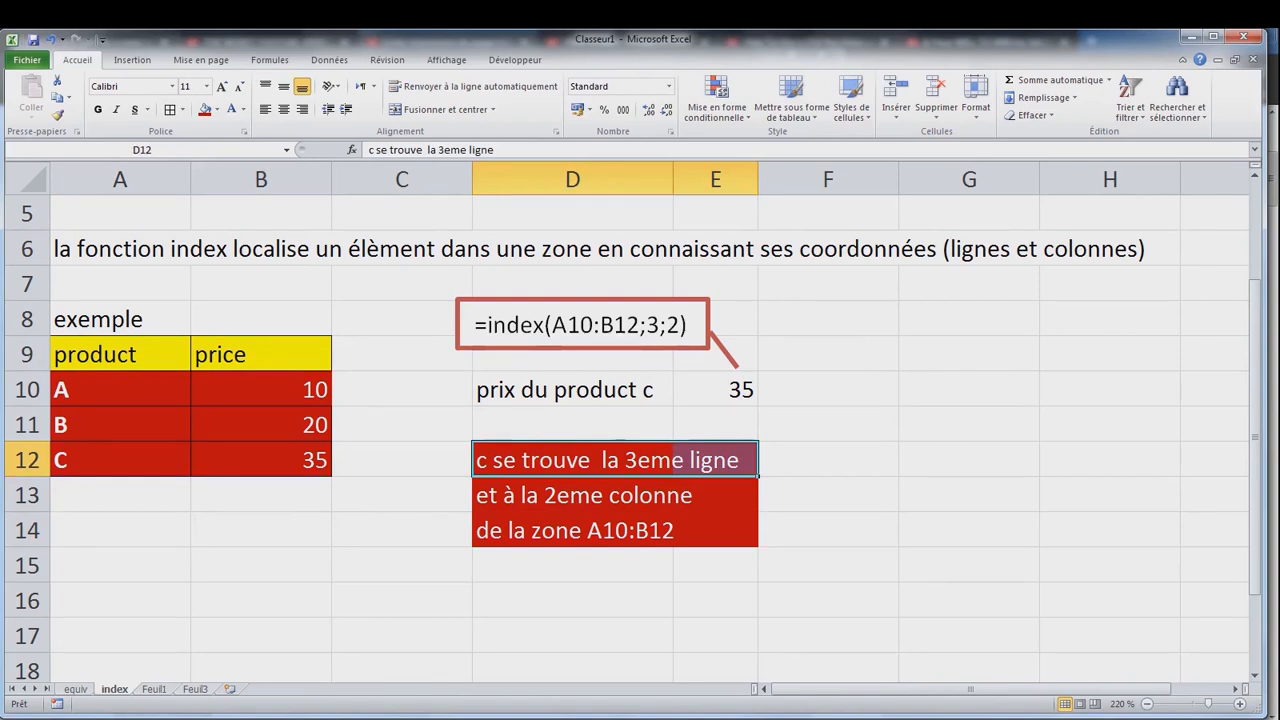
click(27, 460)
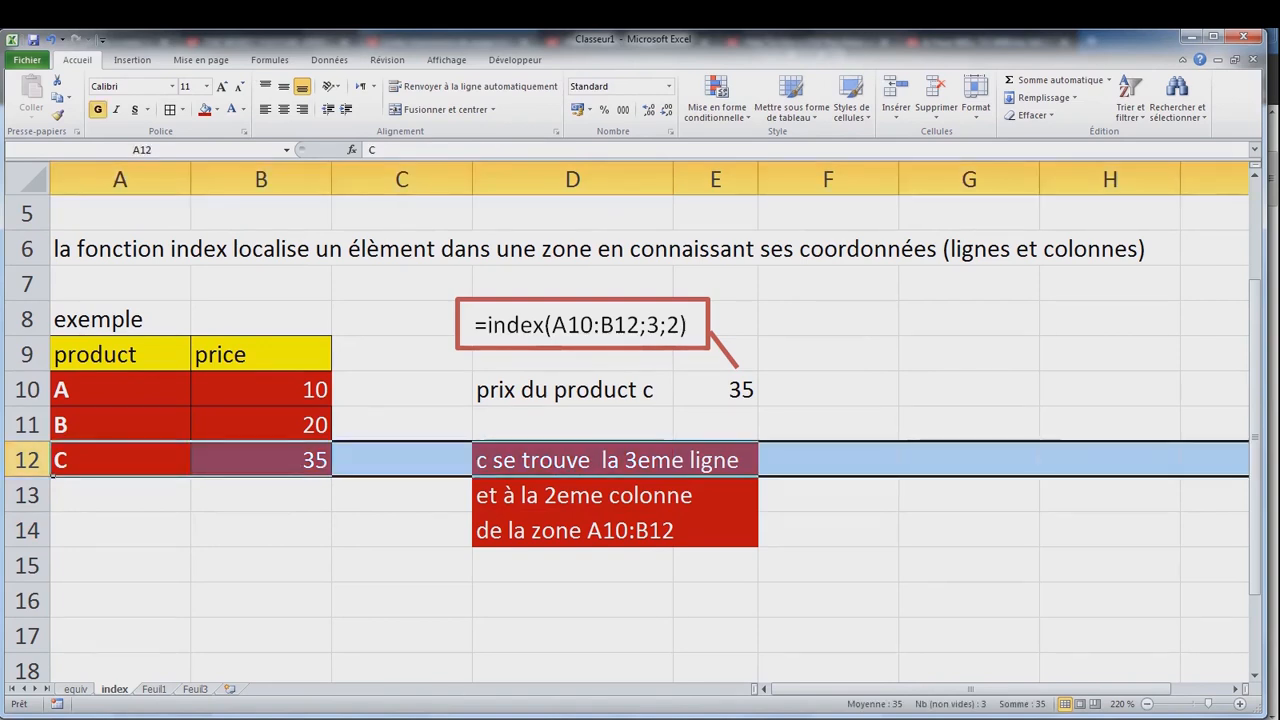
click(261, 180)
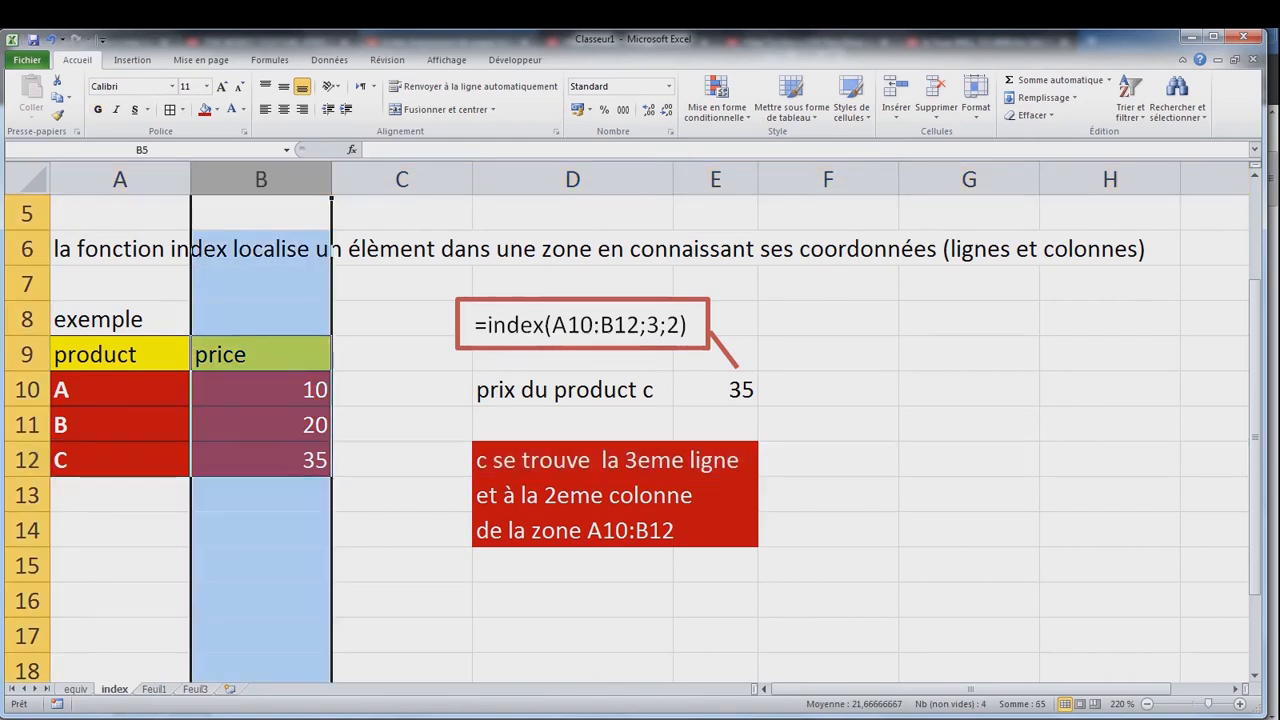
click(261, 460)
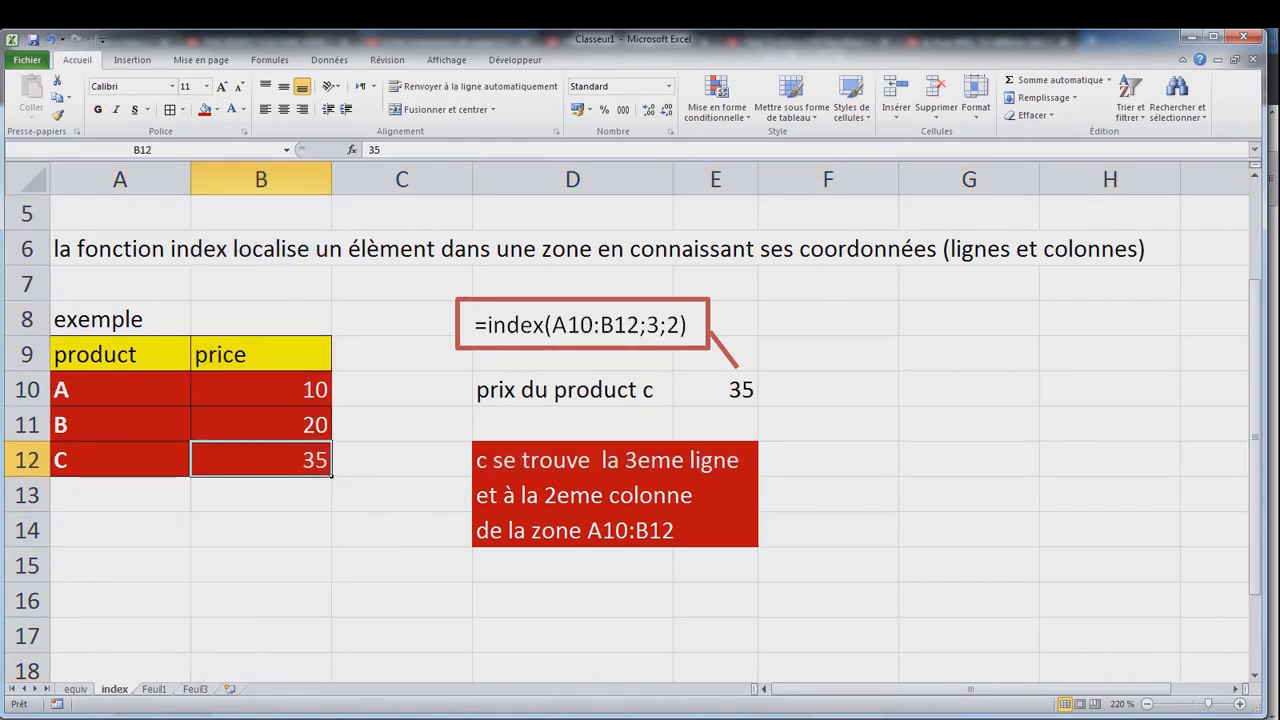
click(715, 390)
click(828, 425)
click(715, 390)
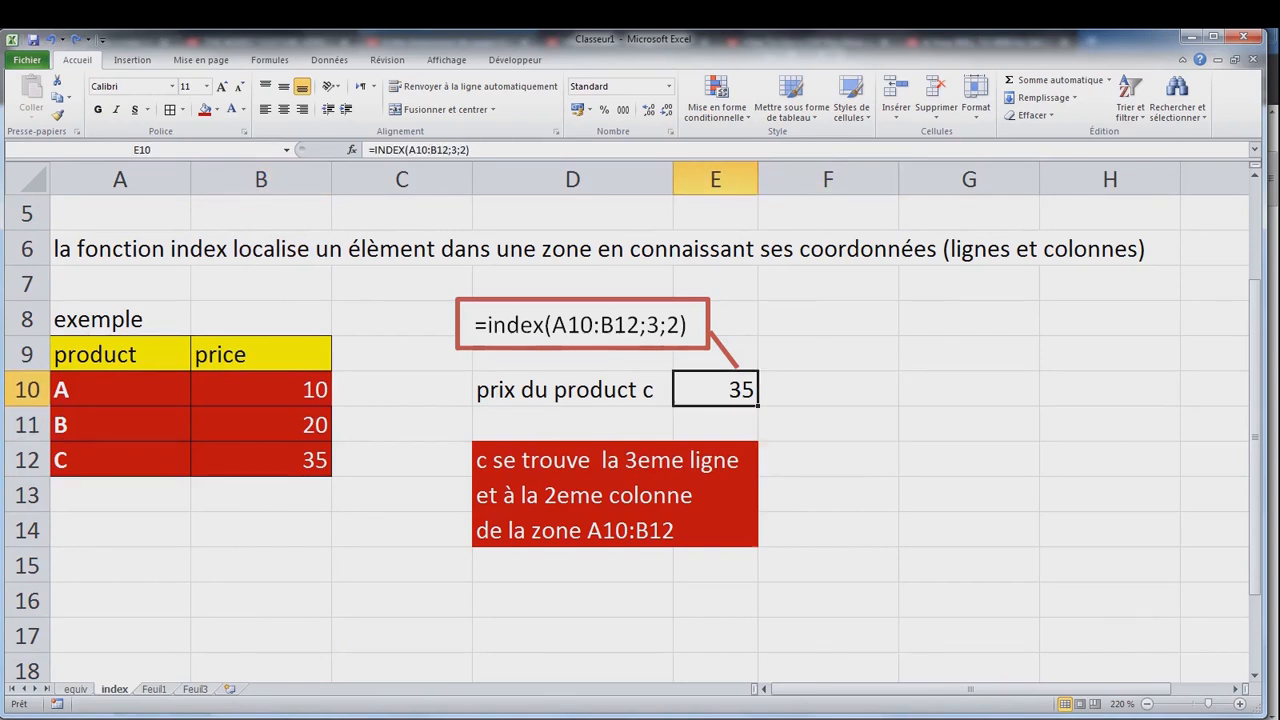
drag(507, 325, 614, 325)
click(828, 318)
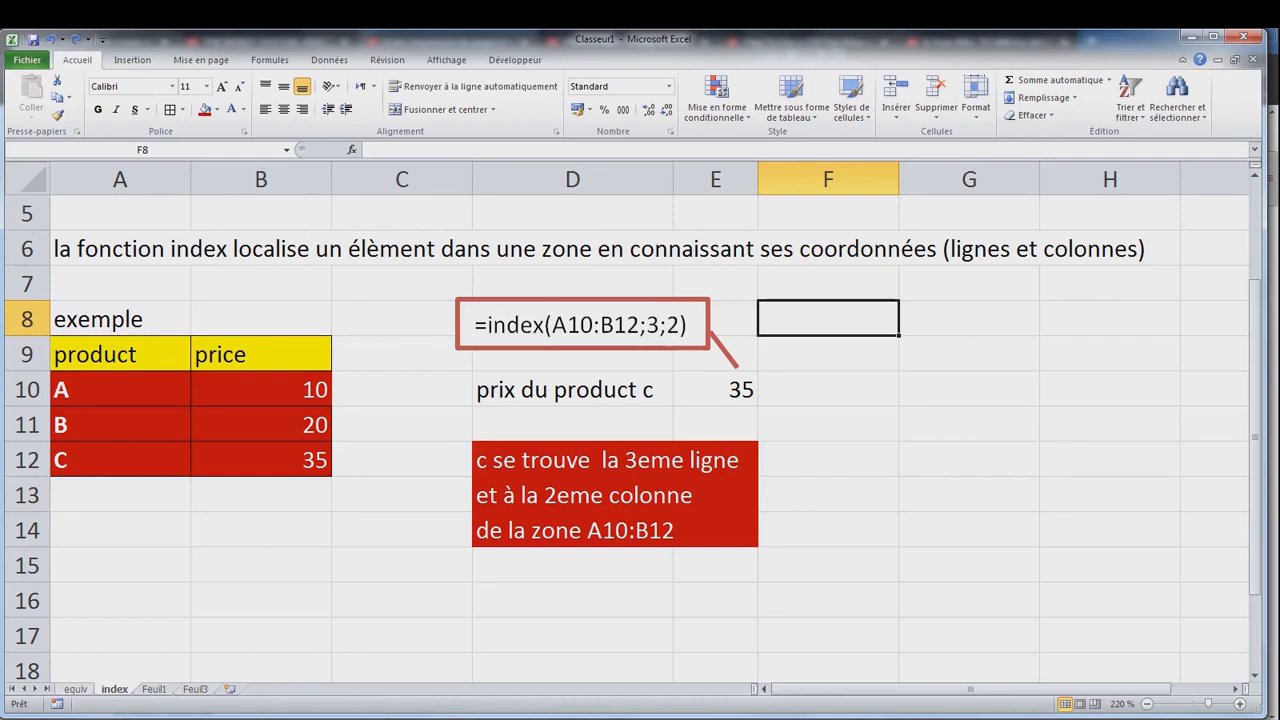
Open the Feuil1 sheet and examine the country and capital table B3:C6 with the lookup cells F4 and F5.
key(ctrl+Page_Down)
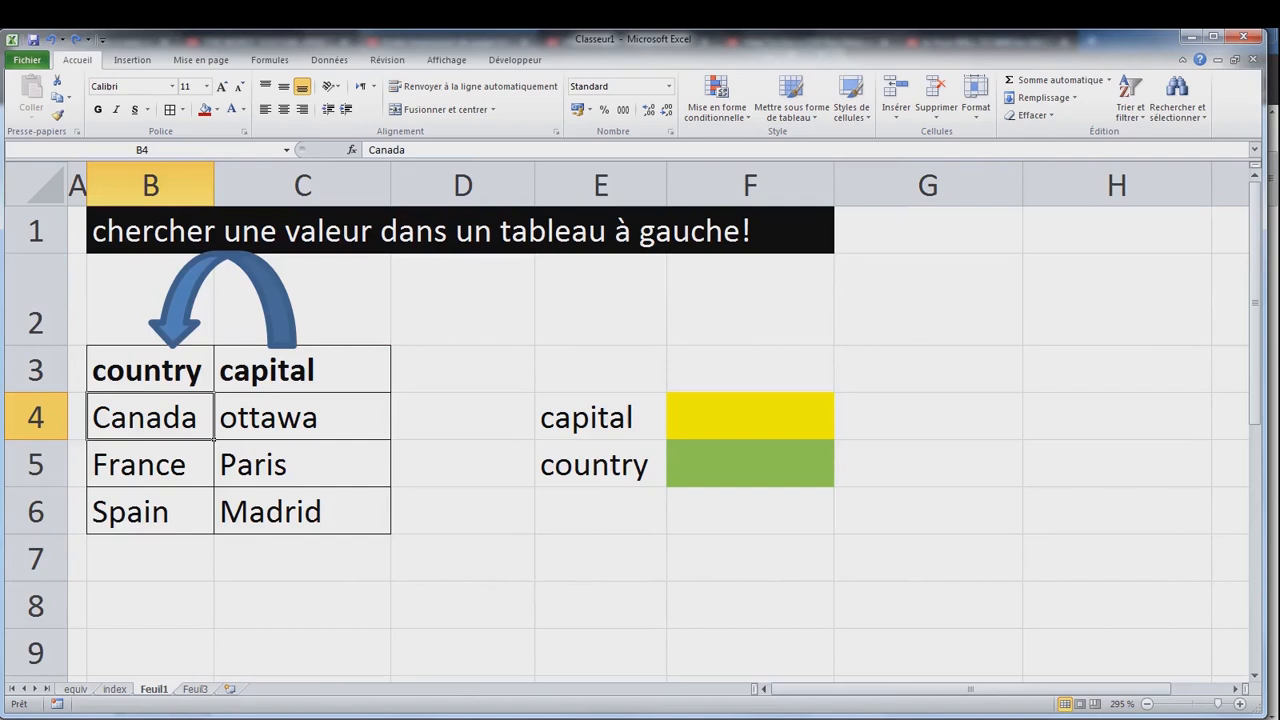
click(174, 334)
drag(150, 369, 300, 511)
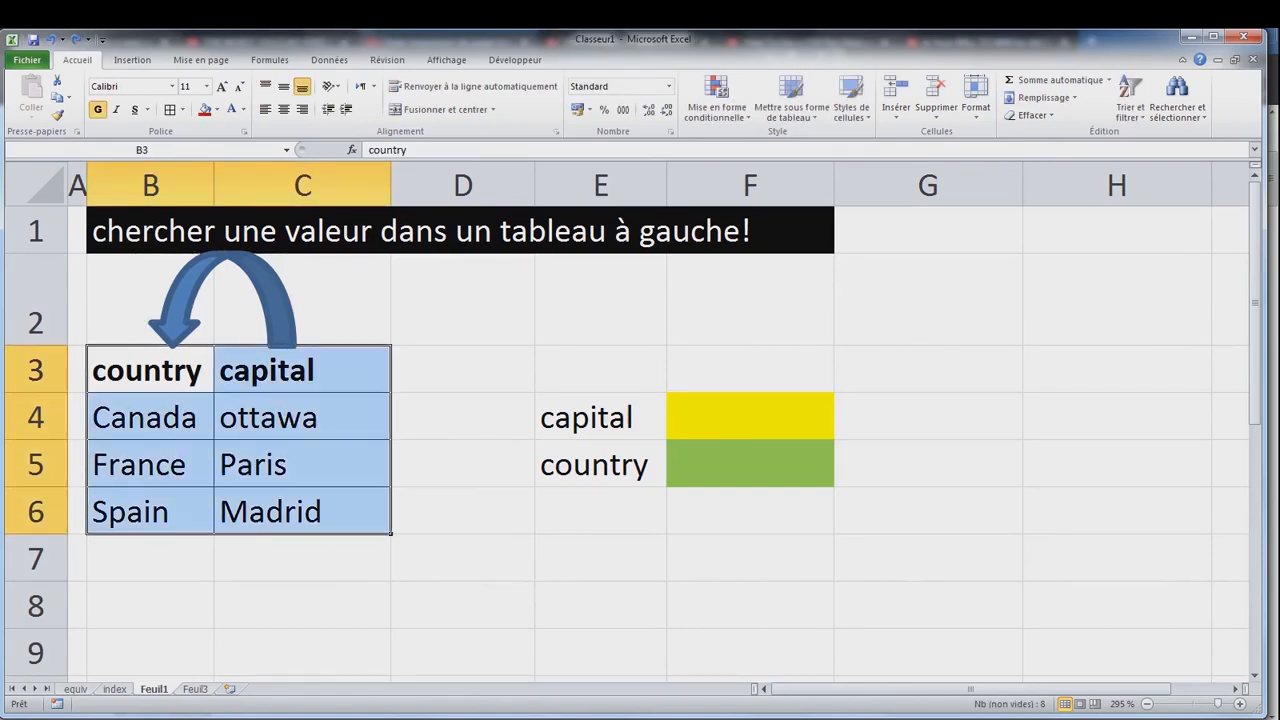
click(750, 417)
click(750, 464)
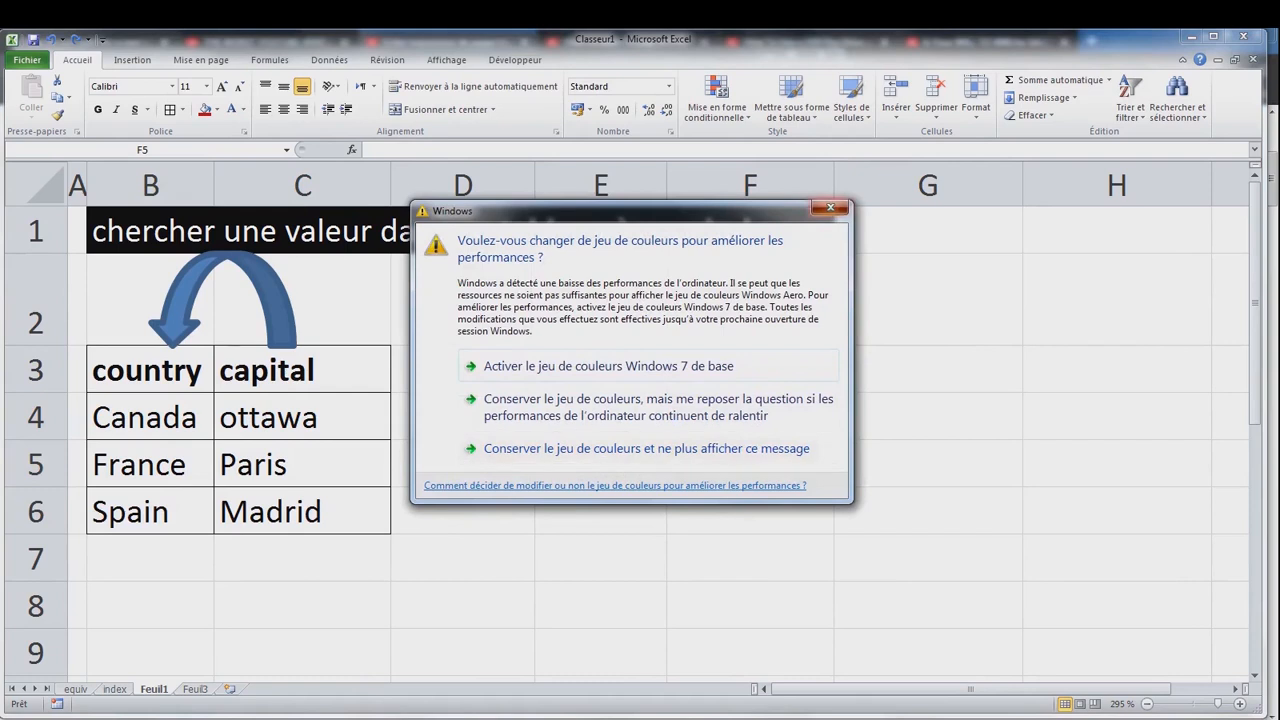
click(830, 208)
Enter madrid as the capital in the yellow cell F4.
click(750, 417)
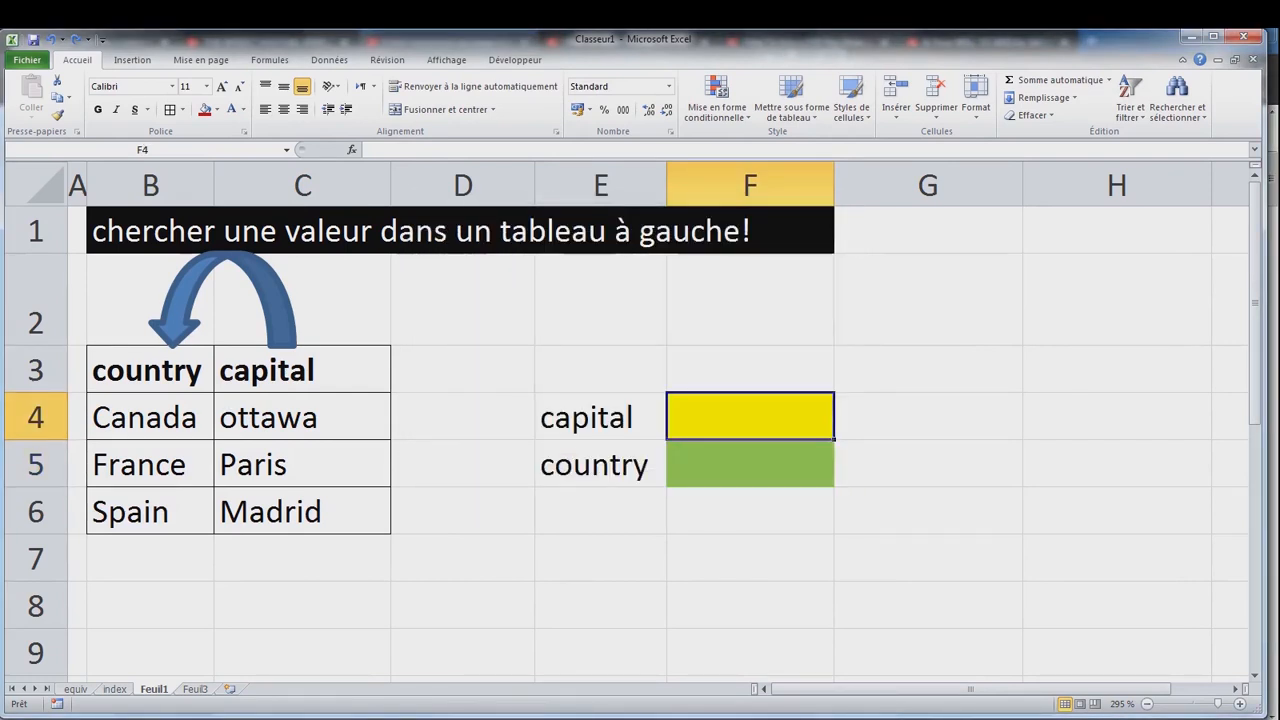
text(m)
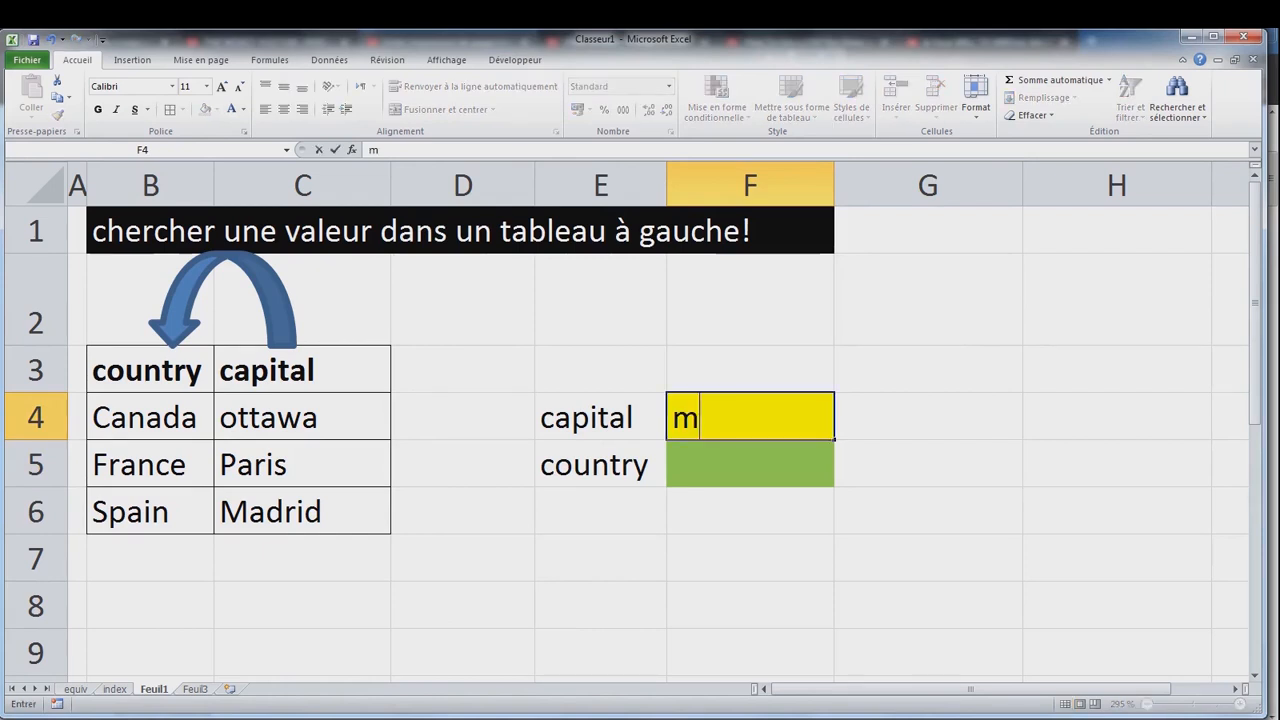
text(adrid)
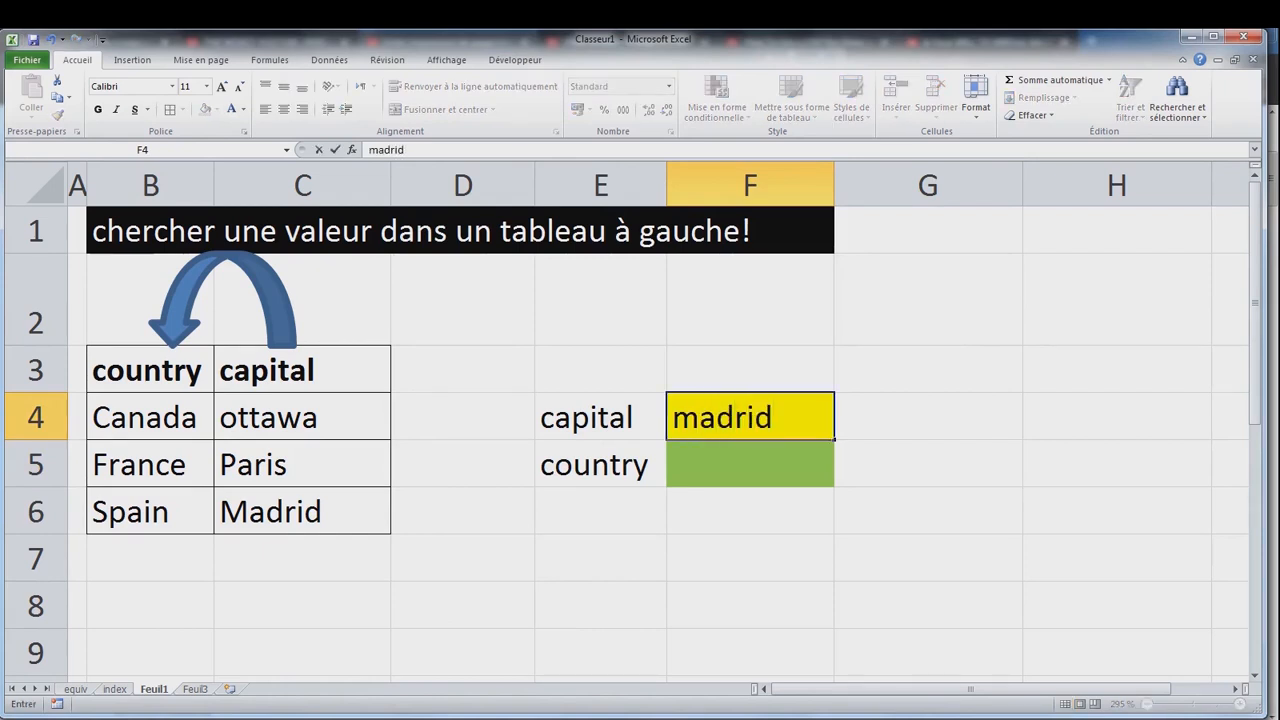
key(Return)
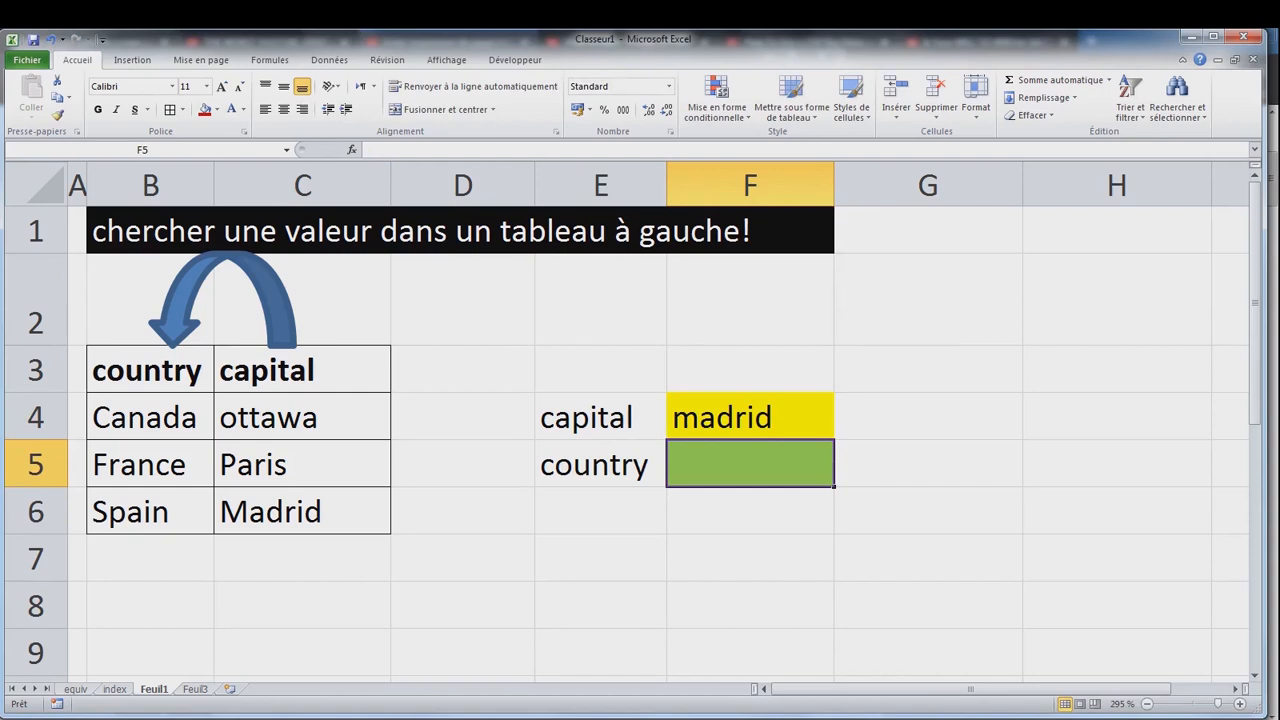
Fill the capital cells C4:C6 with yellow to match the lookup cell F4.
click(150, 512)
click(302, 512)
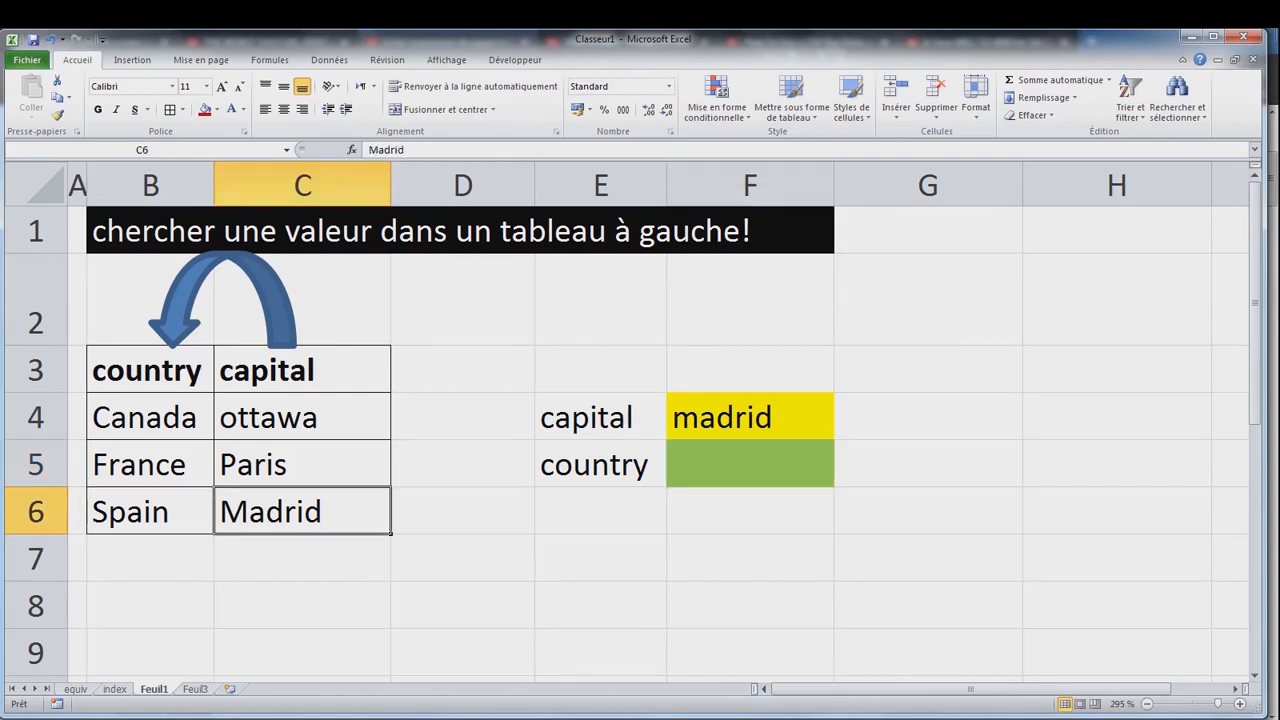
click(750, 417)
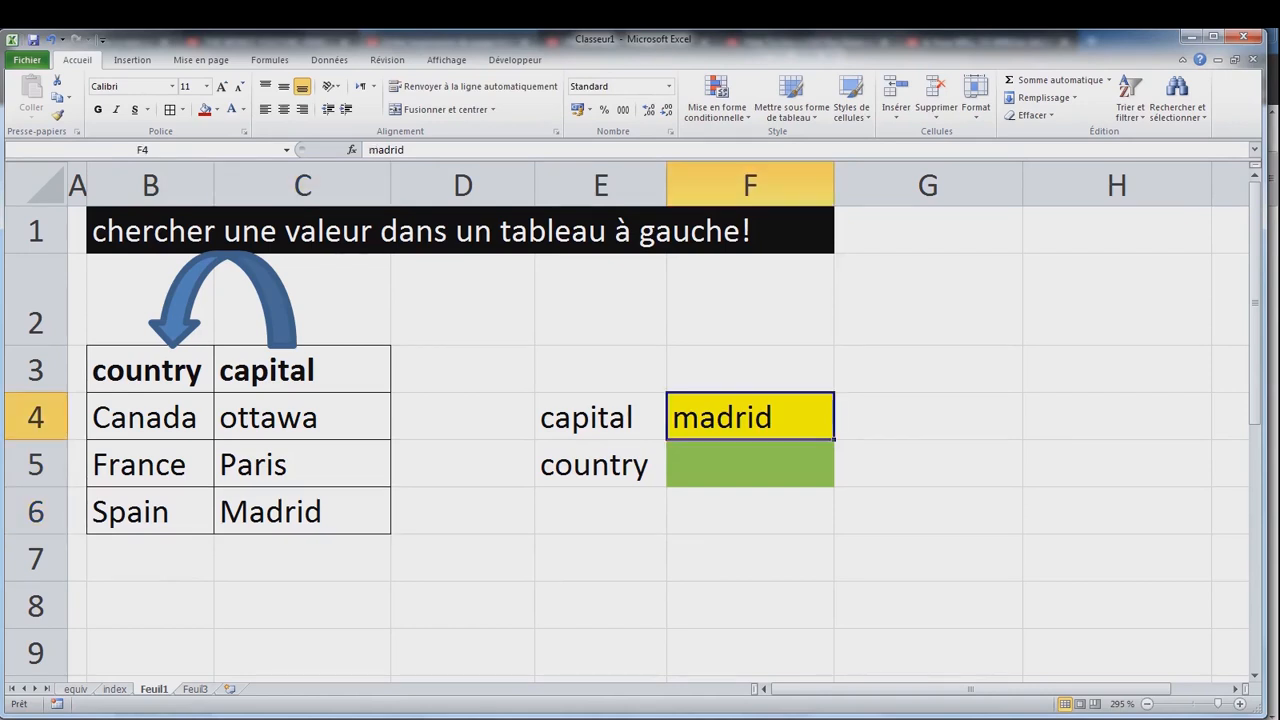
drag(302, 417, 302, 512)
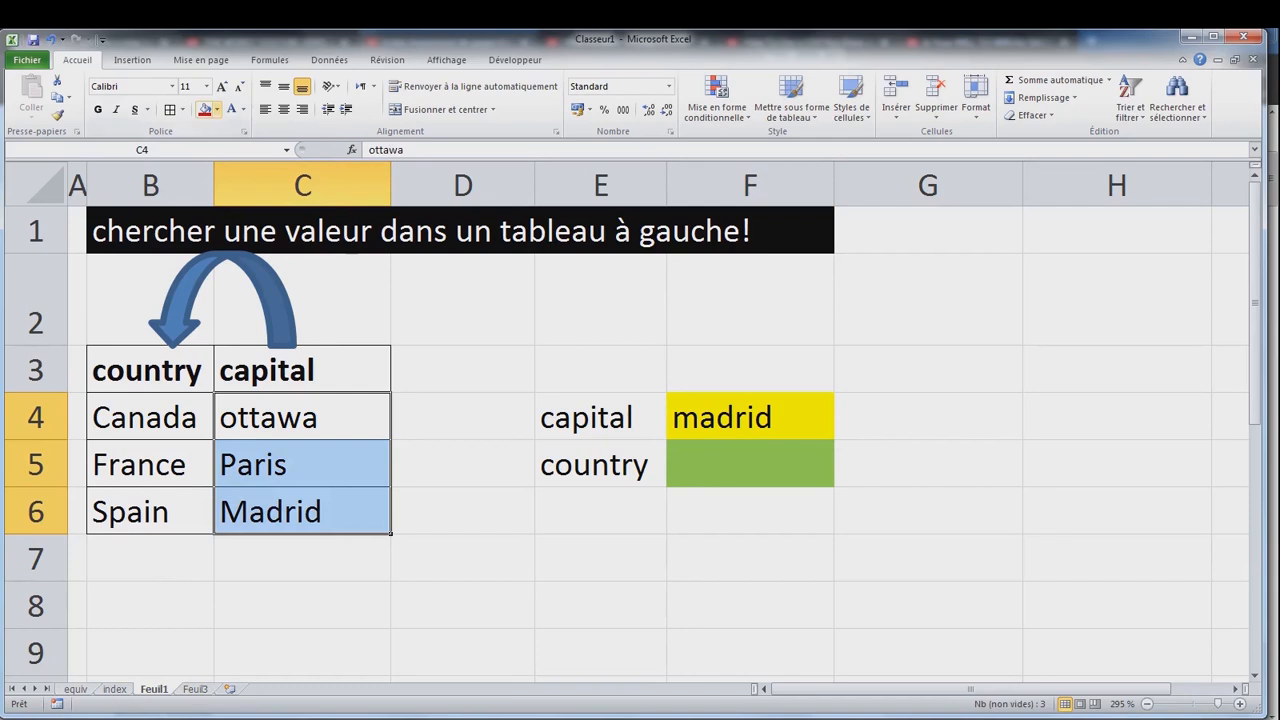
click(217, 109)
click(244, 226)
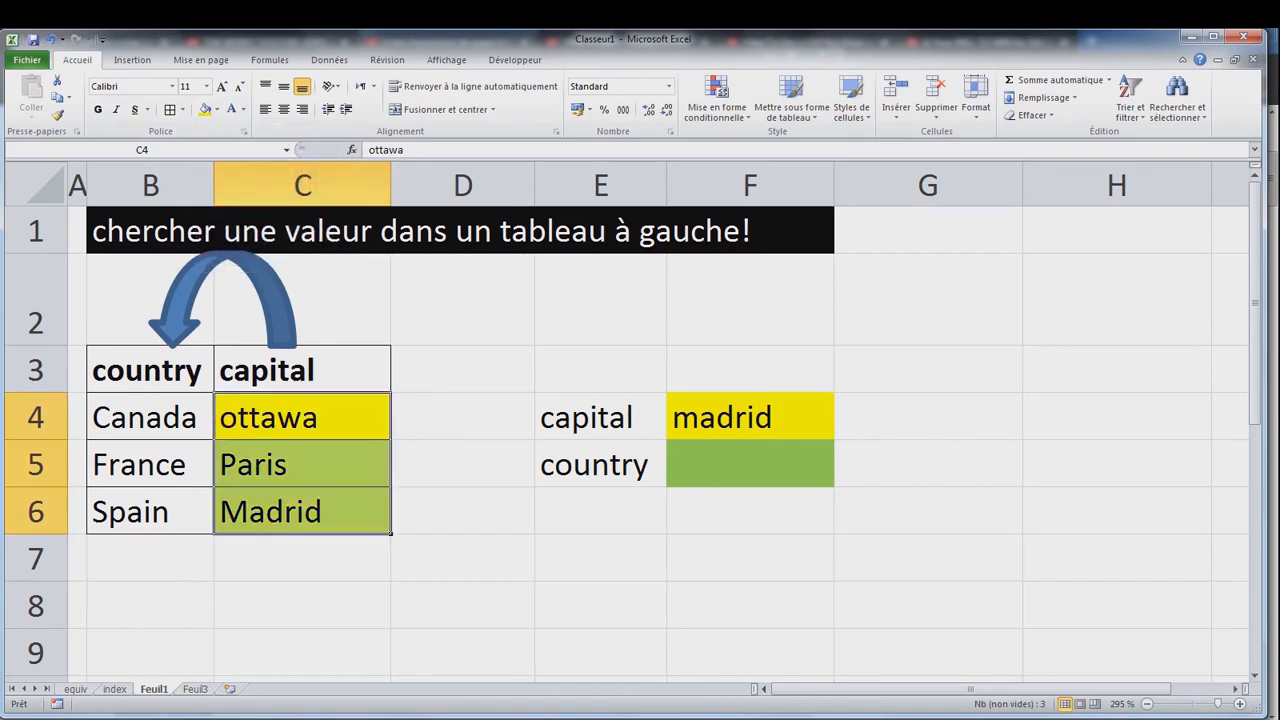
click(302, 417)
key(Down)
key(Up)
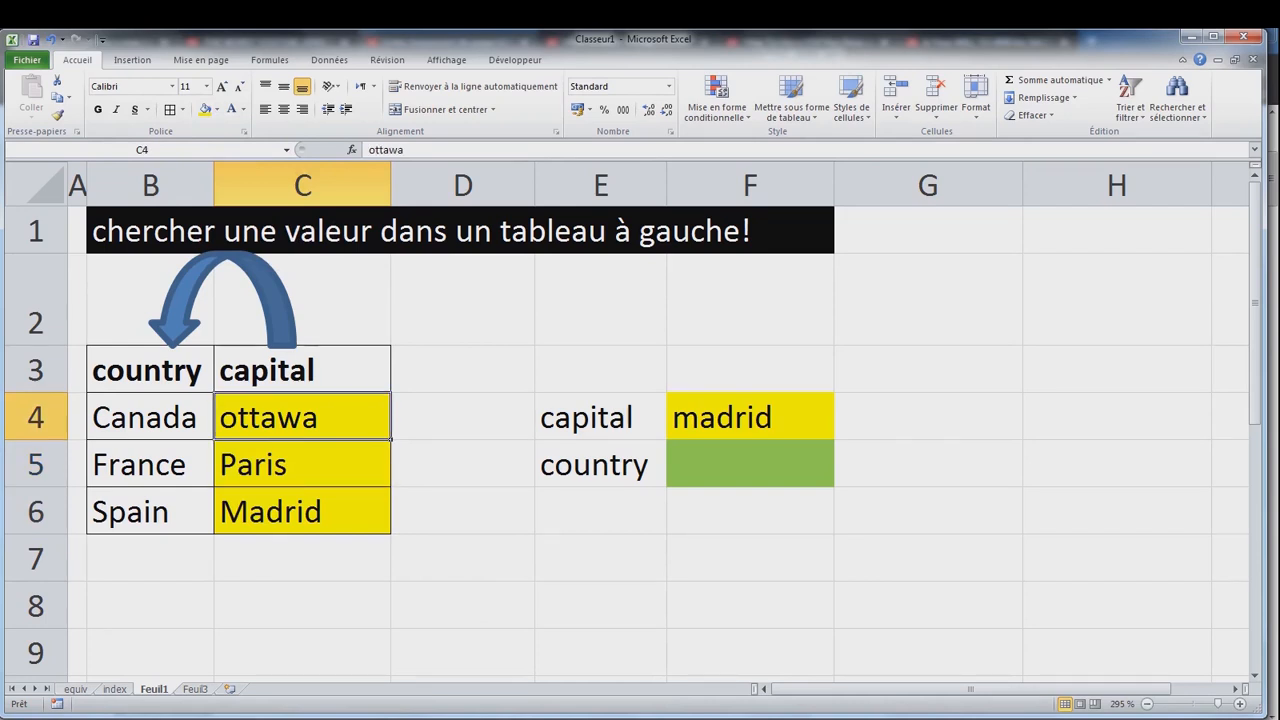
key(Down)
key(Down)
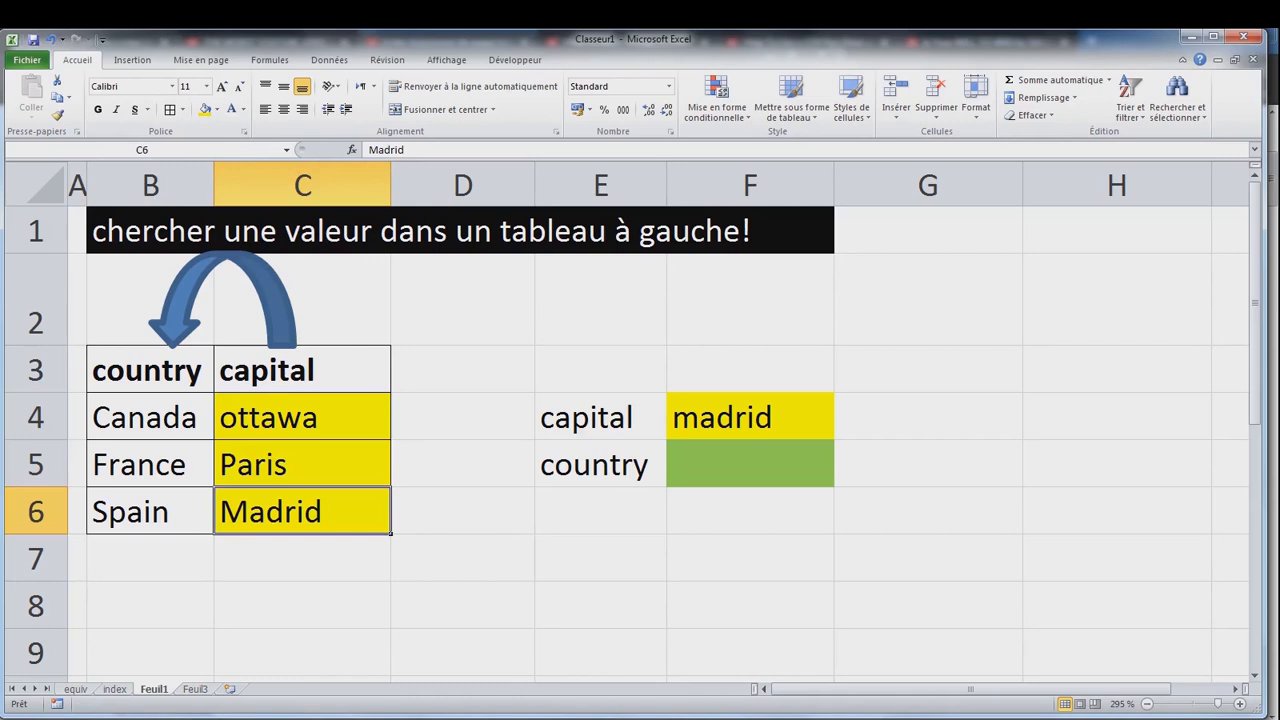
Fill the country cells B4:B6 with light green to match the result cell F5.
drag(150, 417, 150, 512)
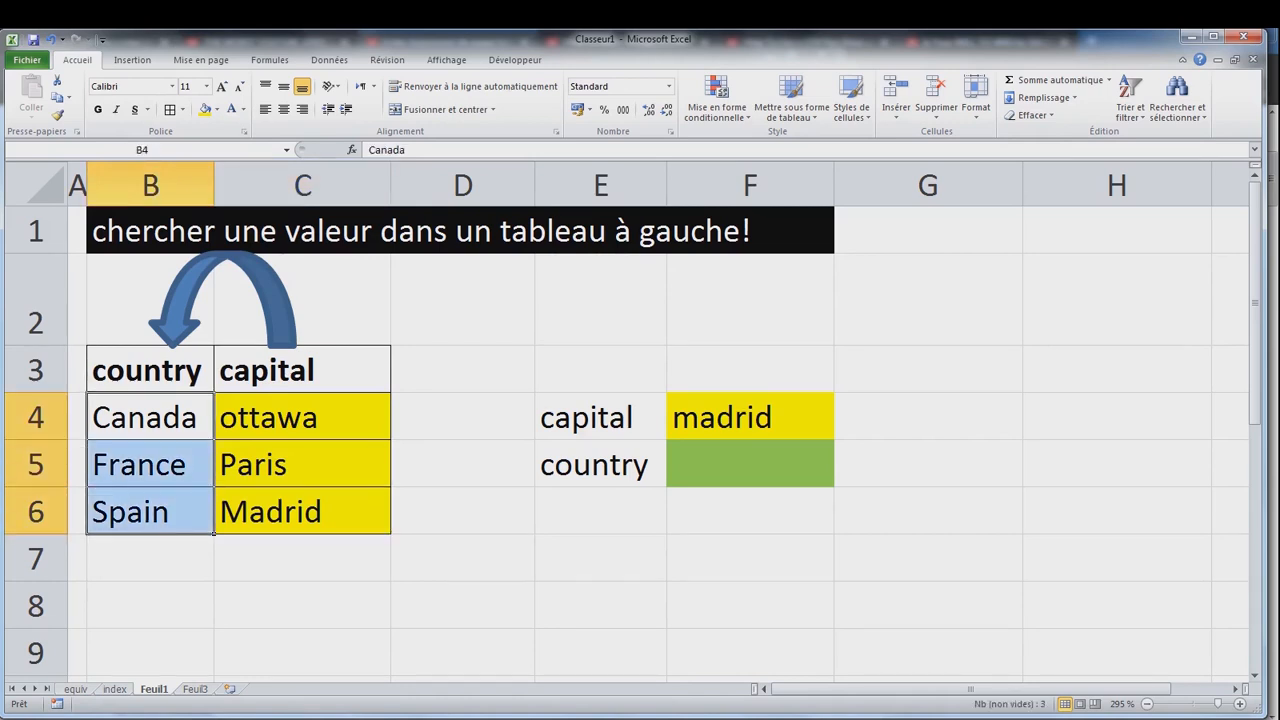
click(216, 110)
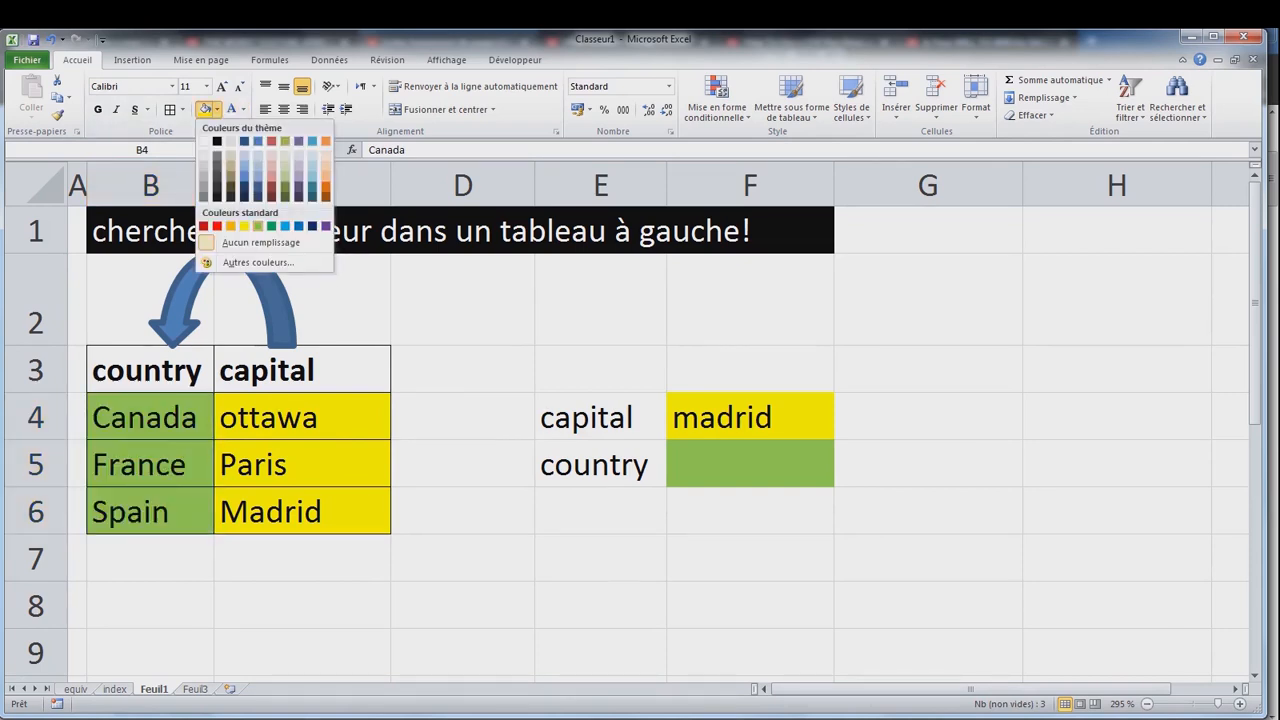
click(258, 226)
click(302, 559)
drag(150, 417, 150, 512)
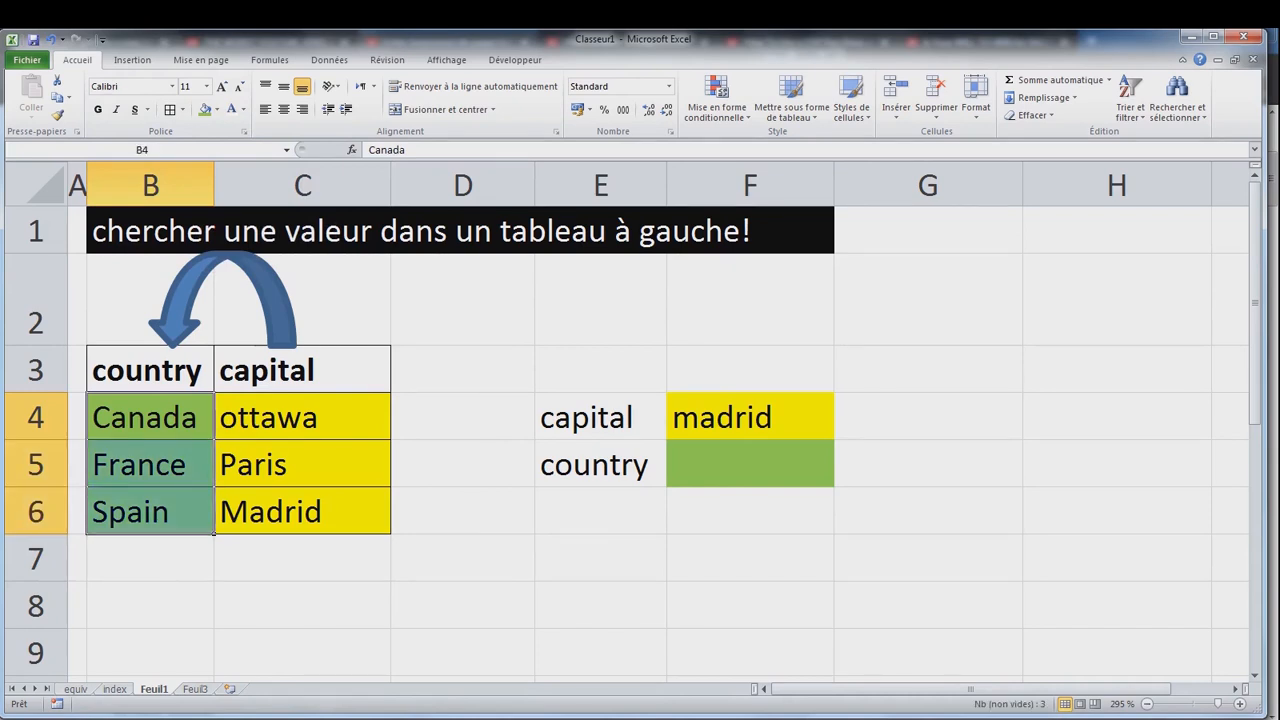
Begin an EQUIV formula in F3 with F4 as the lookup value and C4:C6 as the search range.
click(750, 417)
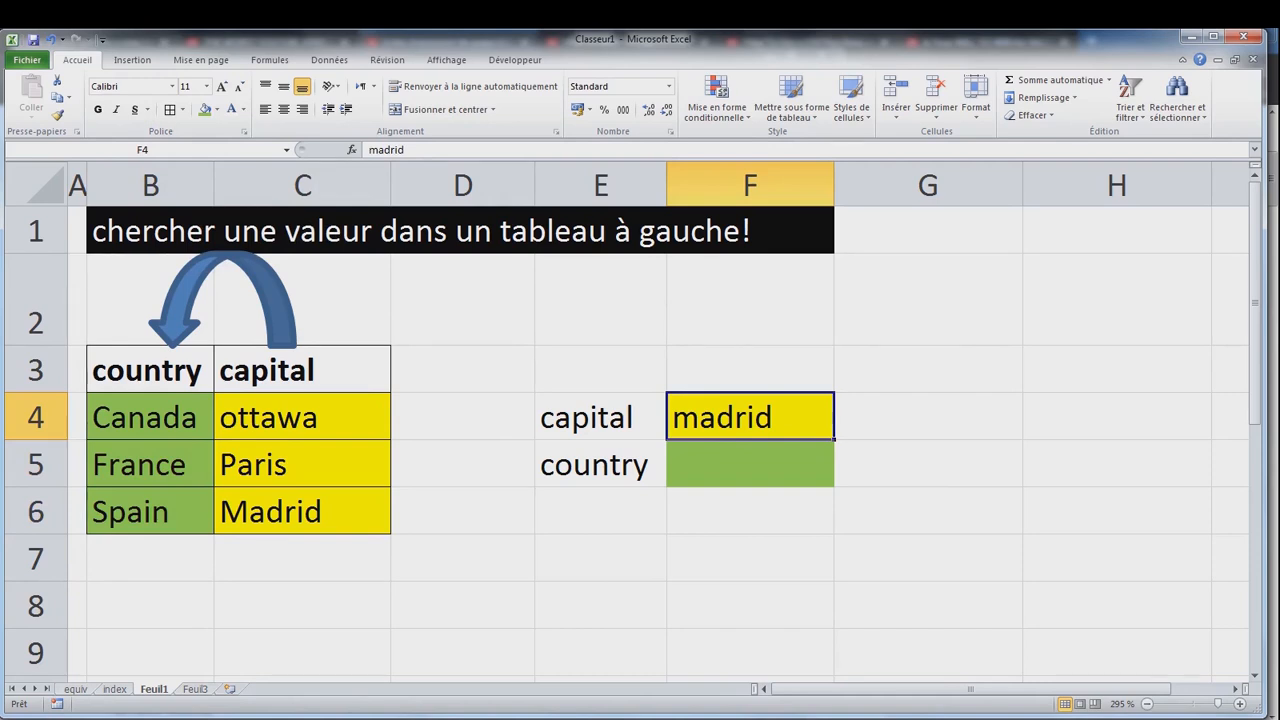
click(928, 417)
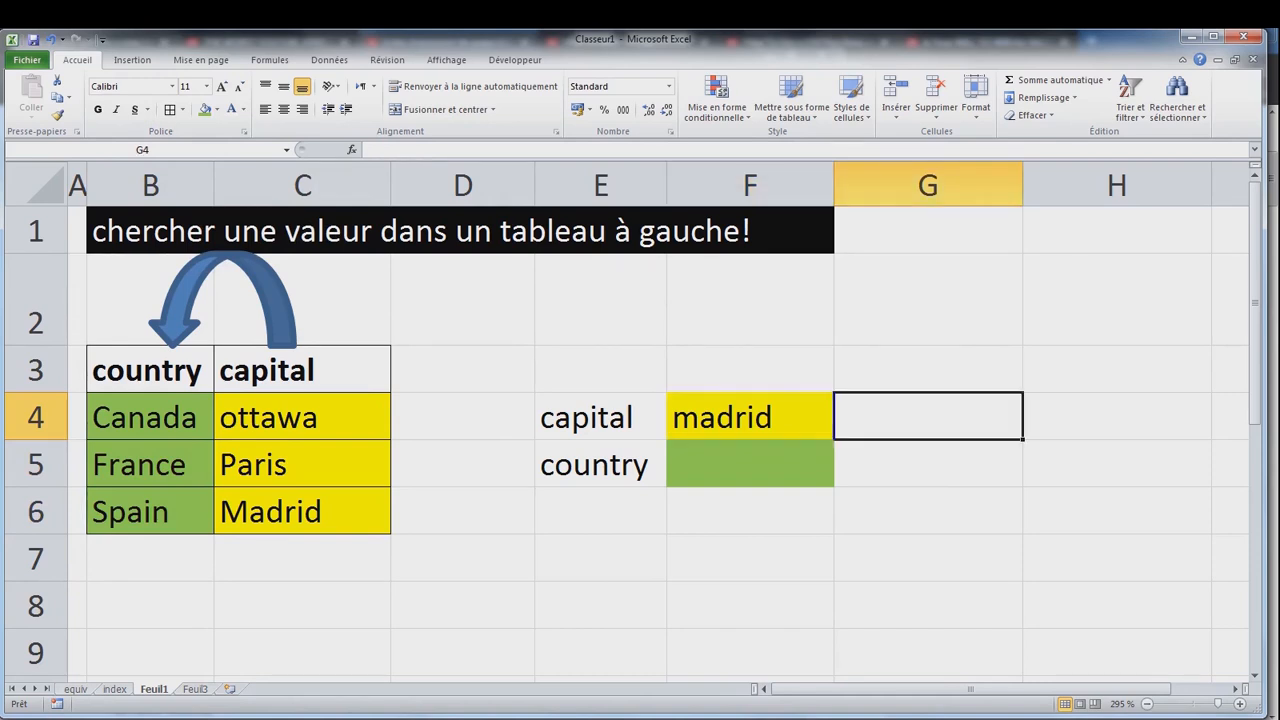
click(750, 370)
click(750, 417)
click(750, 370)
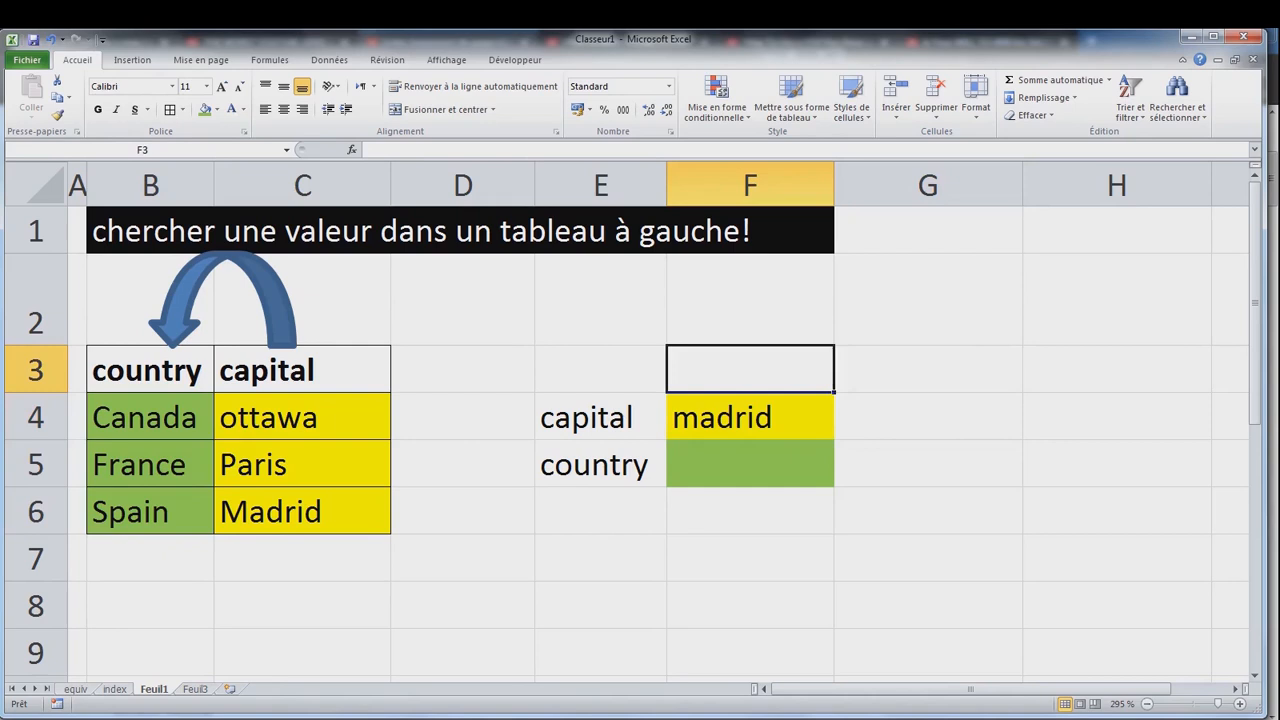
text(=e)
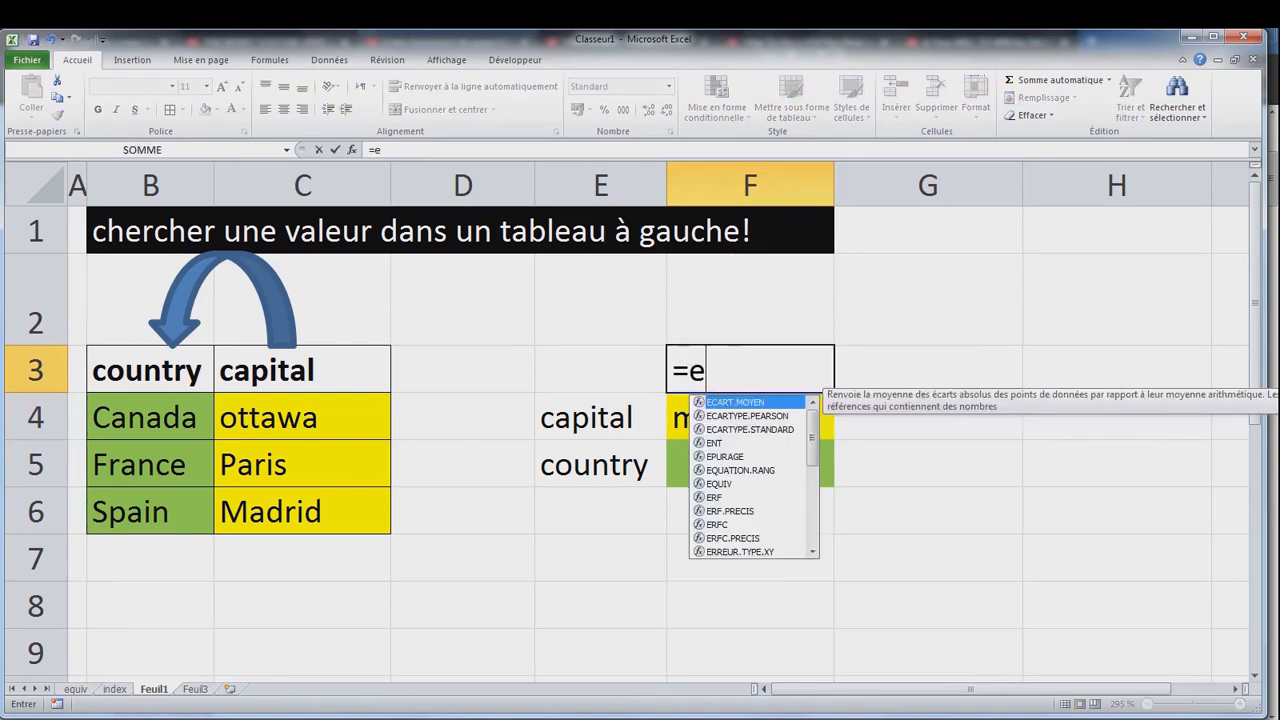
text(quiv)
key(Tab)
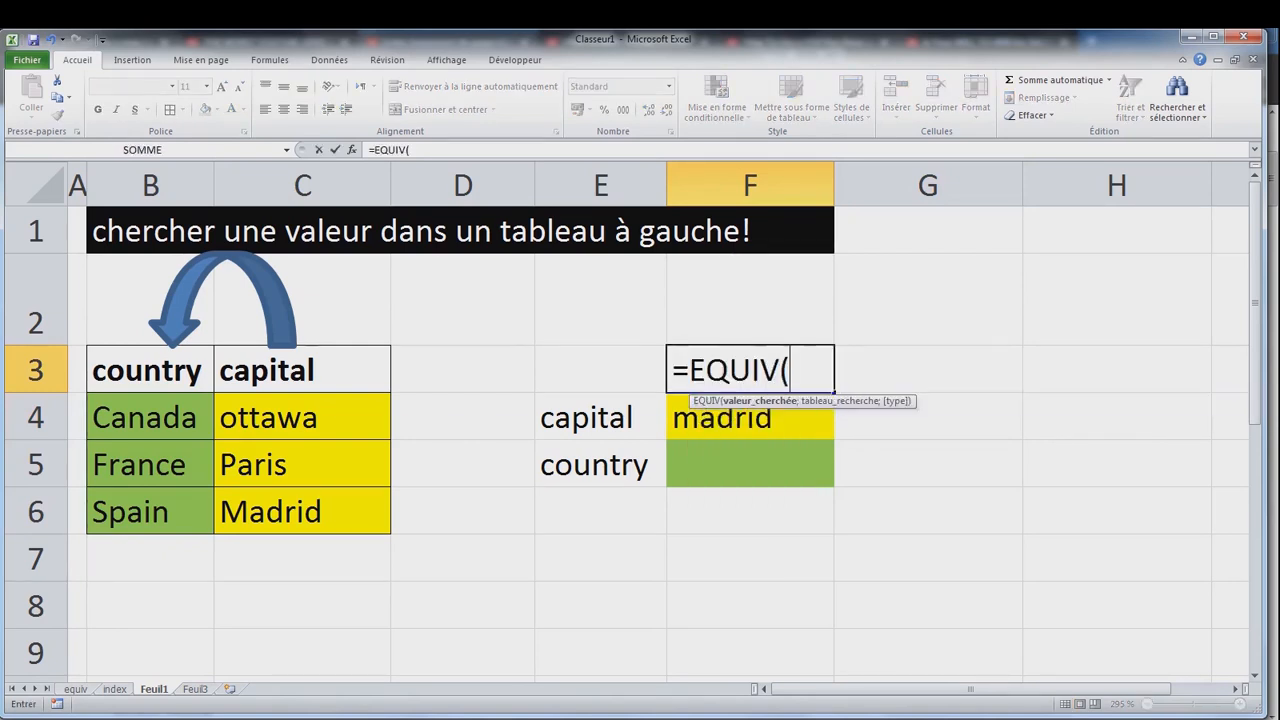
click(750, 417)
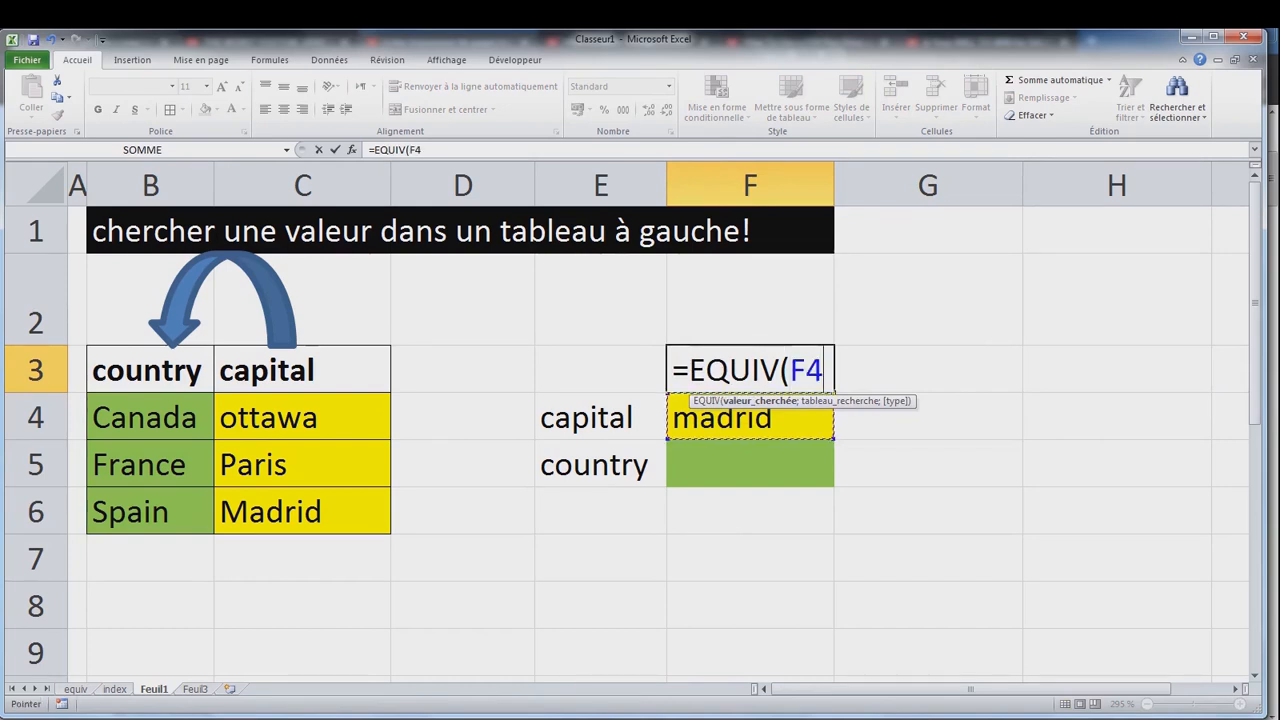
text(;)
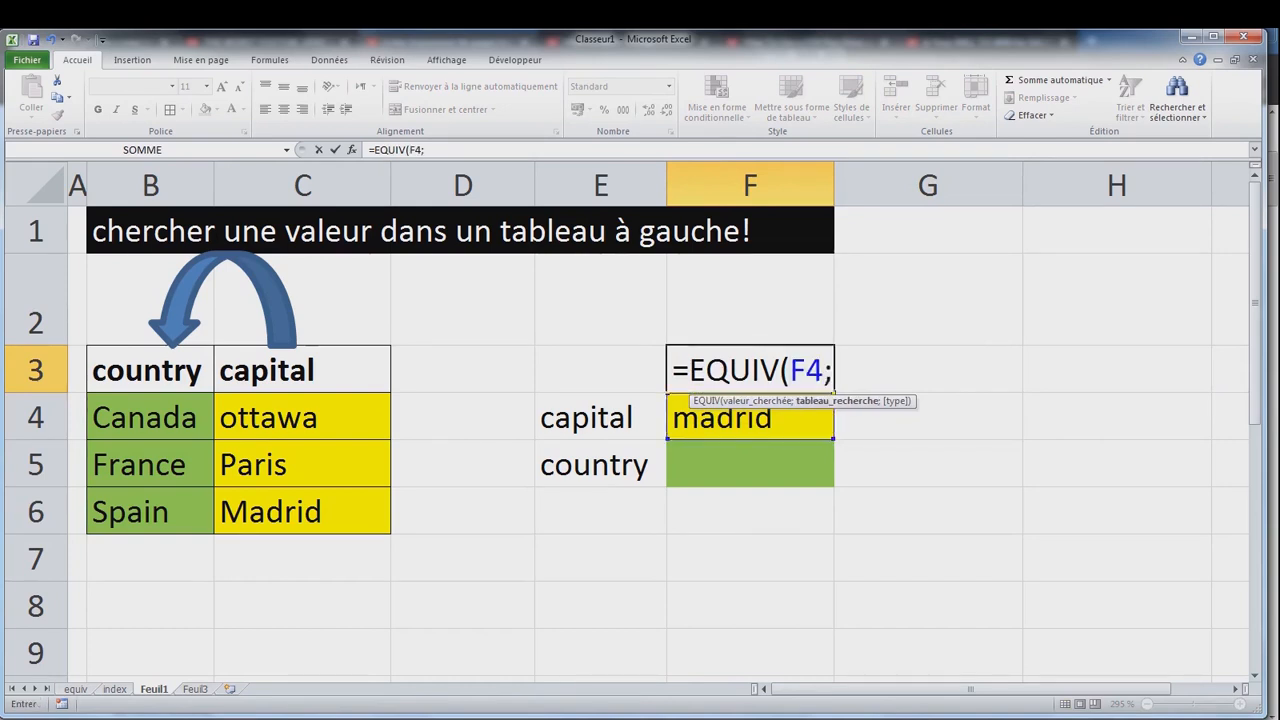
drag(300, 417, 380, 512)
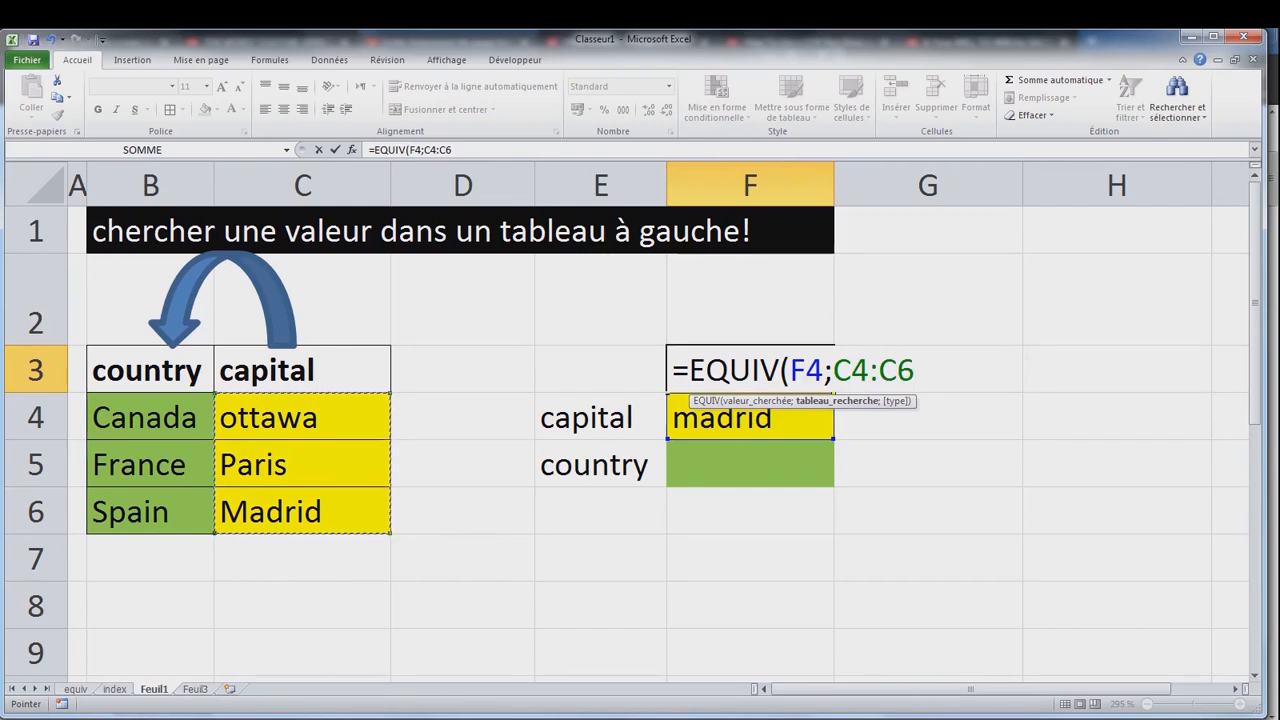
Make the search range absolute as $C$4:$C$6 and complete the EQUIV formula with exact match type 0.
key(F4)
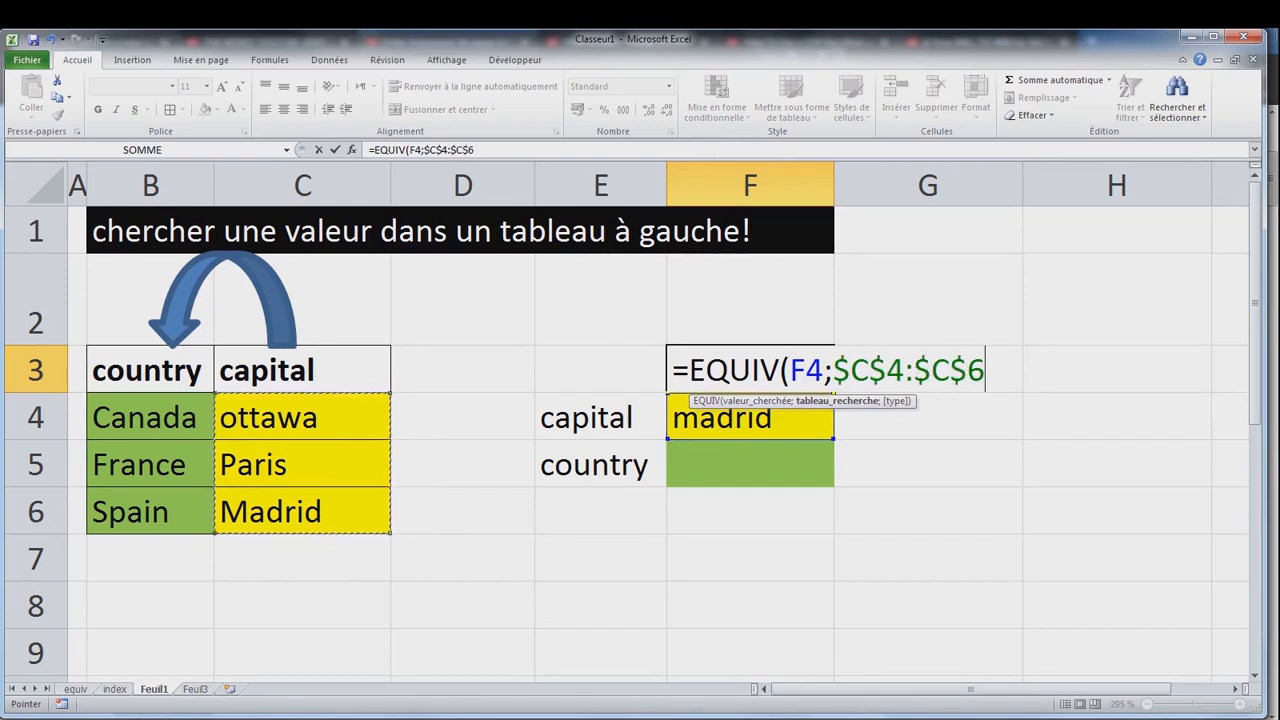
key(F4)
key(F4)
key(F4)
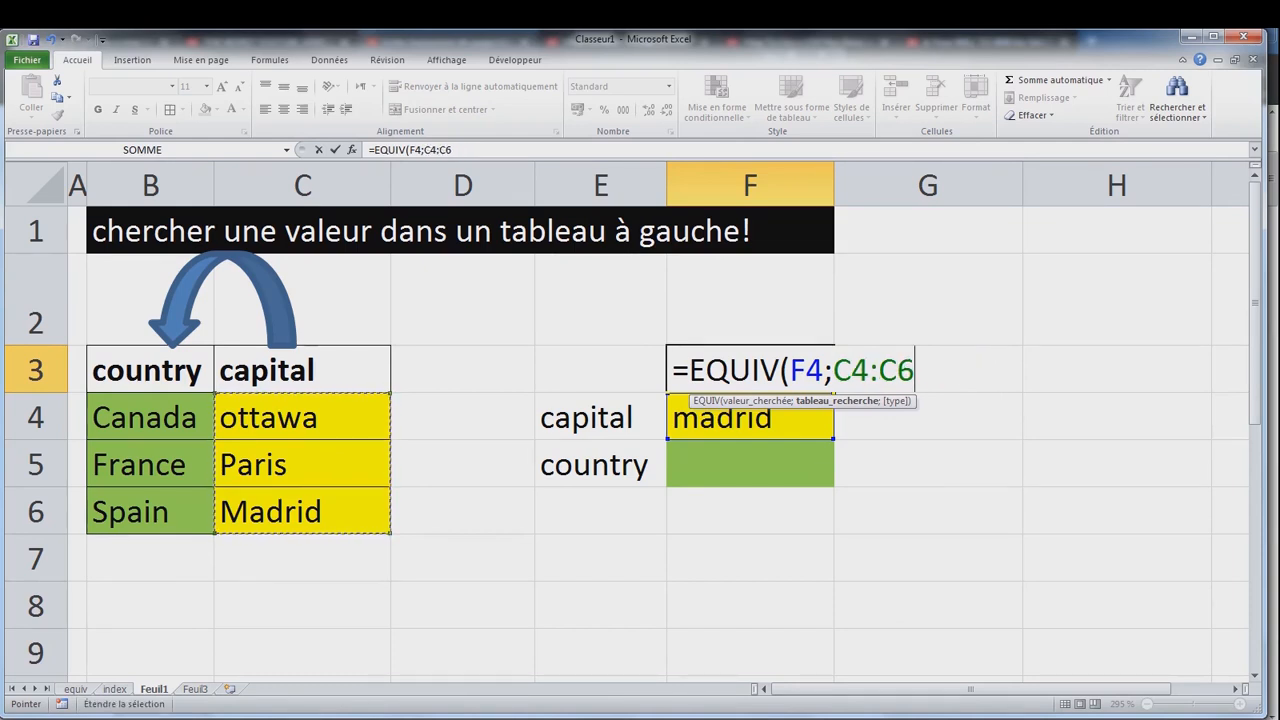
key(F4)
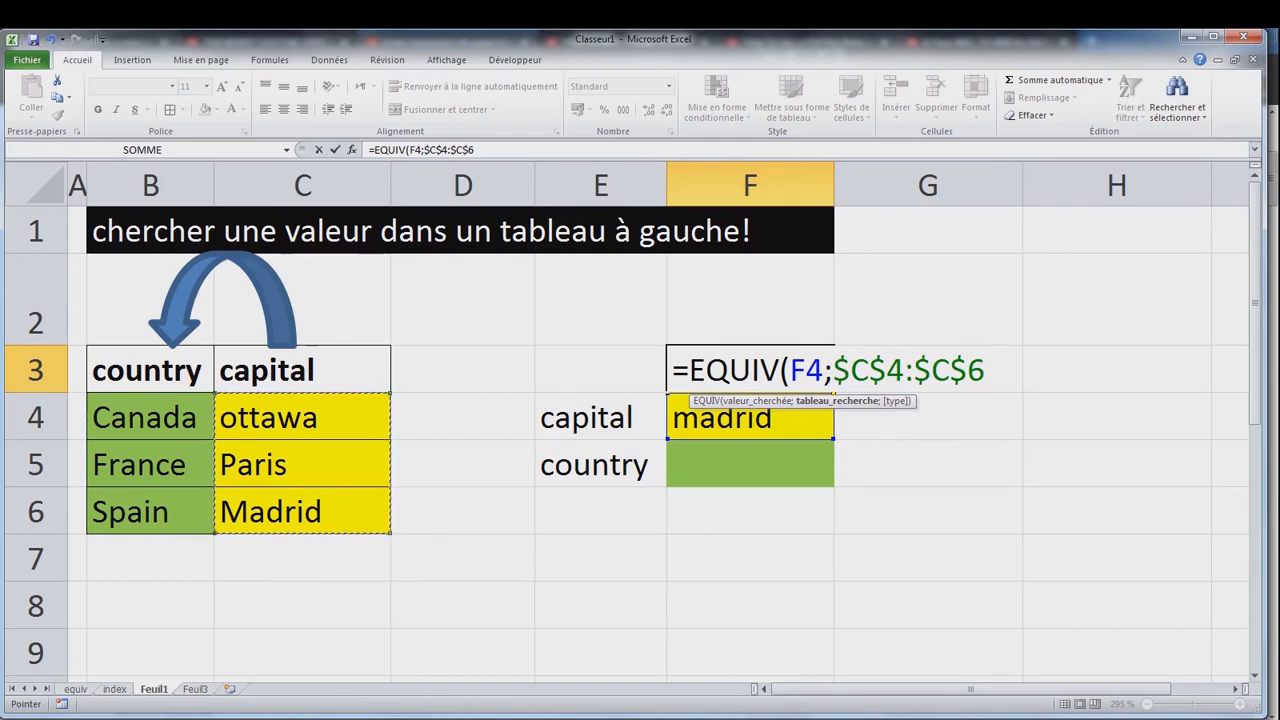
text(;)
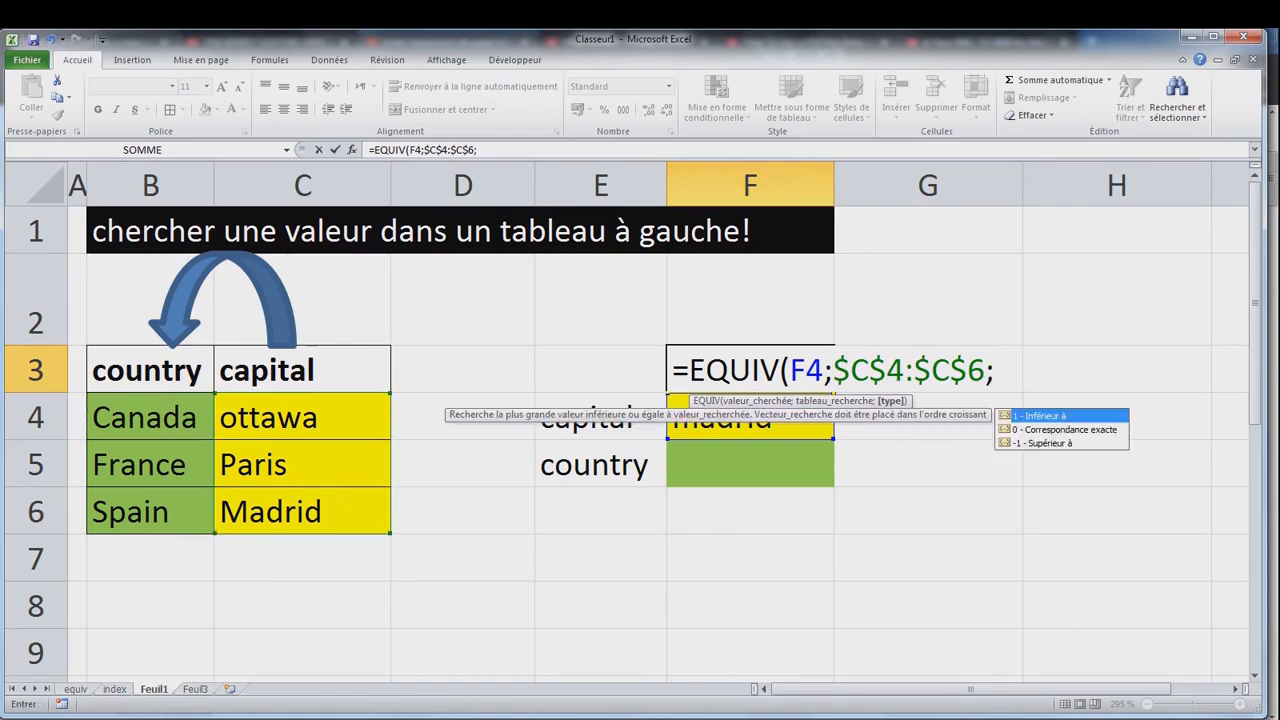
text(0)
key(Return)
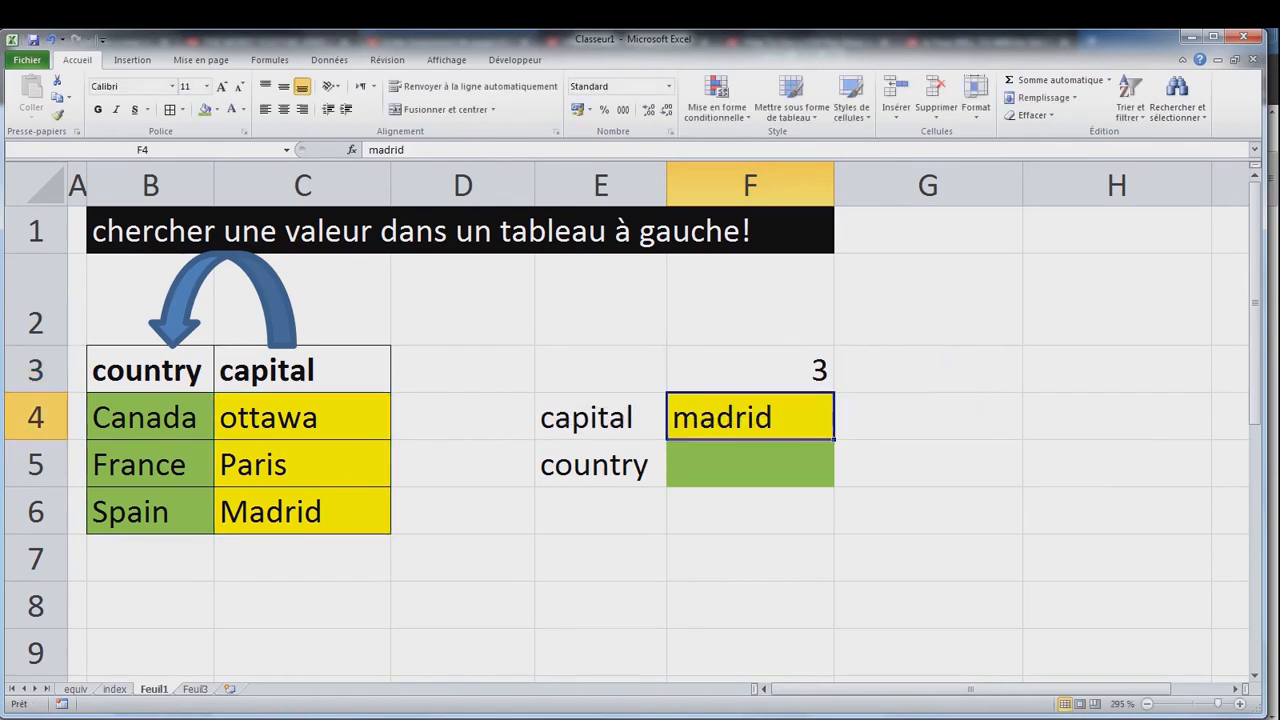
Test the EQUIV formula by setting the capital in F4 first to ottawa and finally to paris.
click(302, 417)
click(750, 417)
text(ottawa)
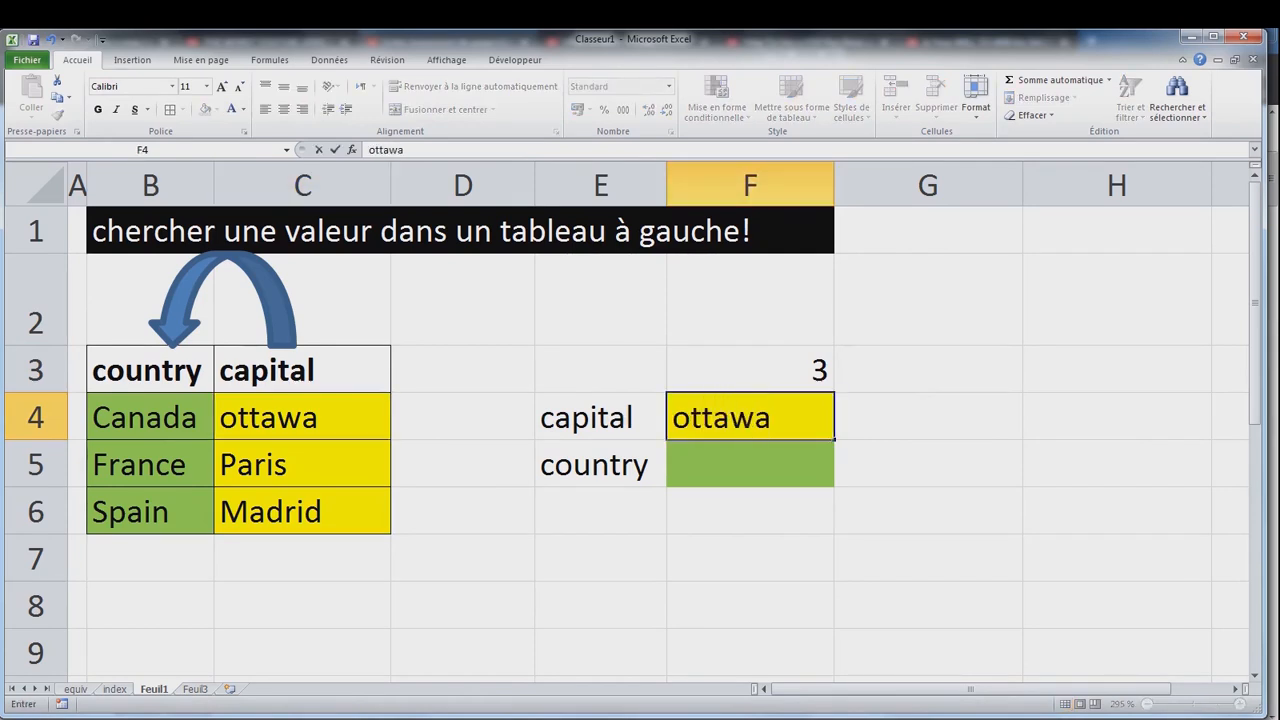
click(750, 511)
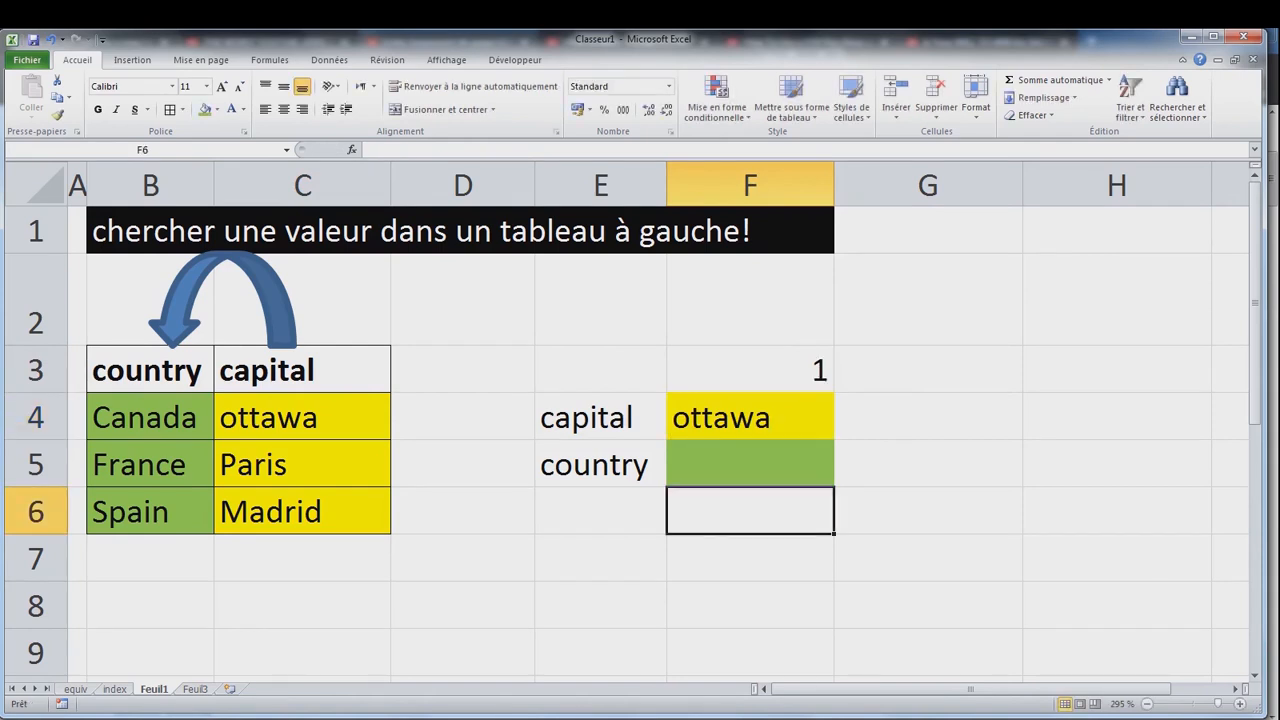
click(750, 417)
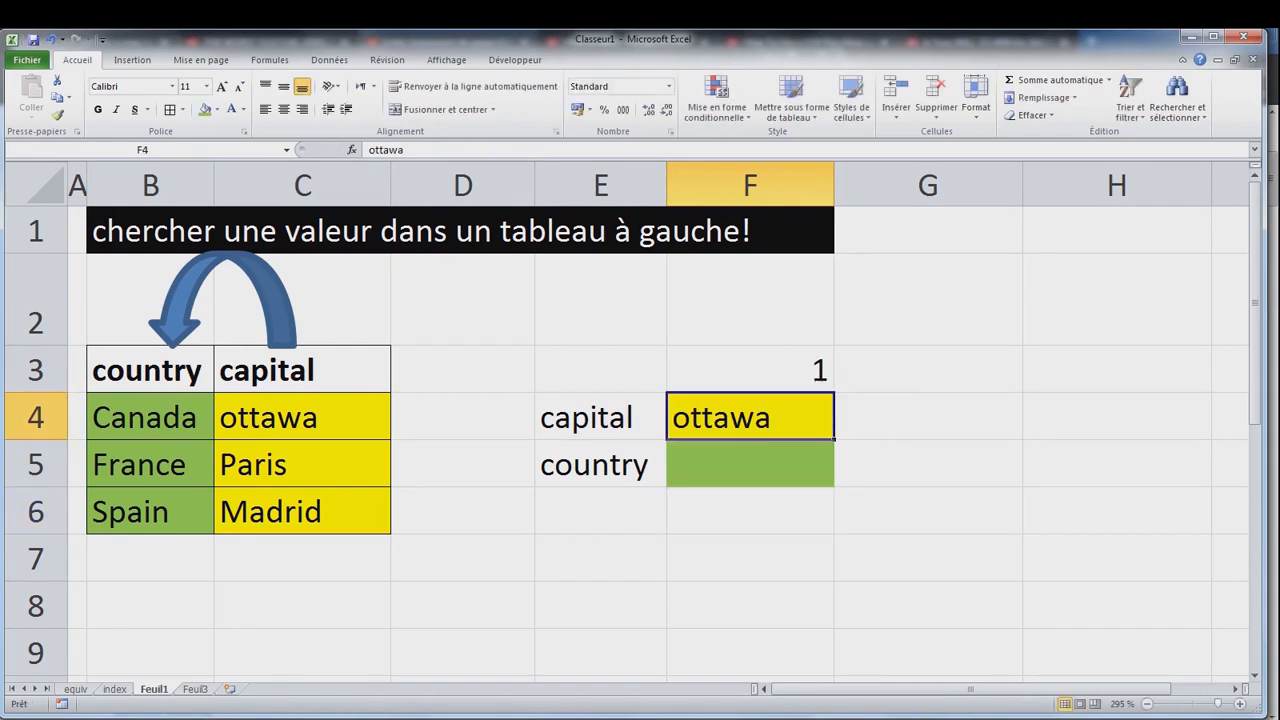
text(paris)
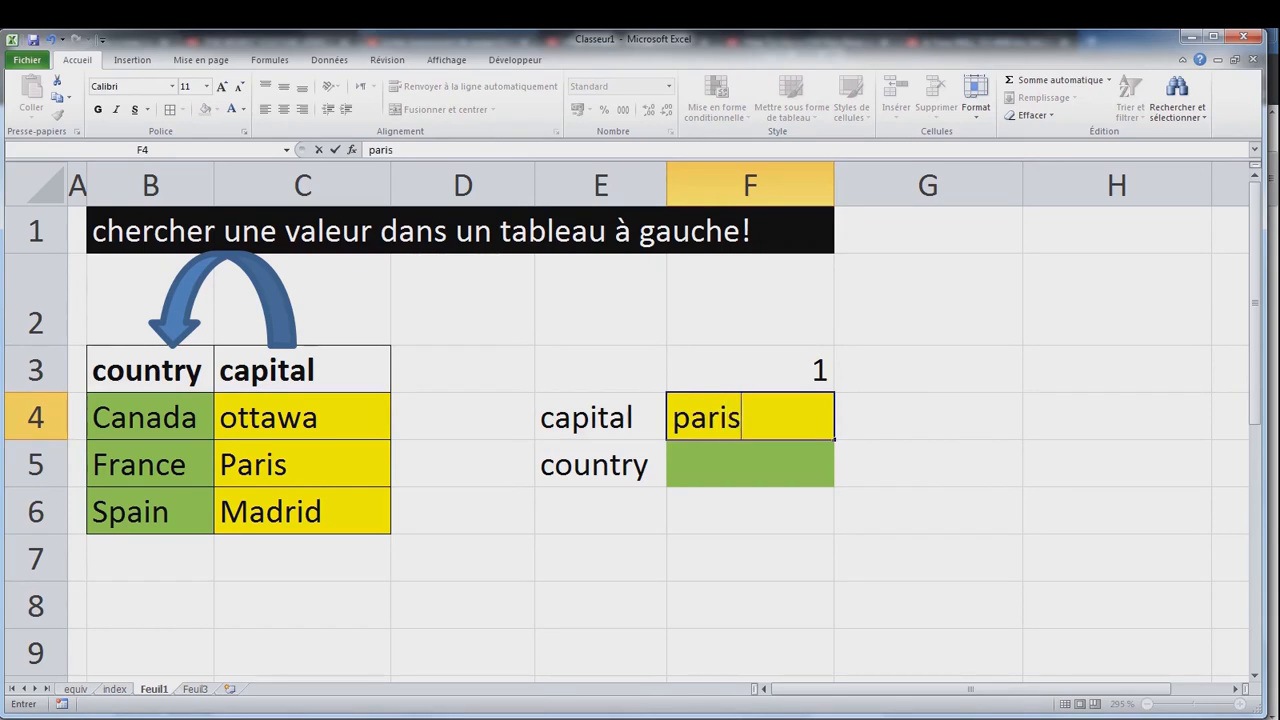
click(600, 558)
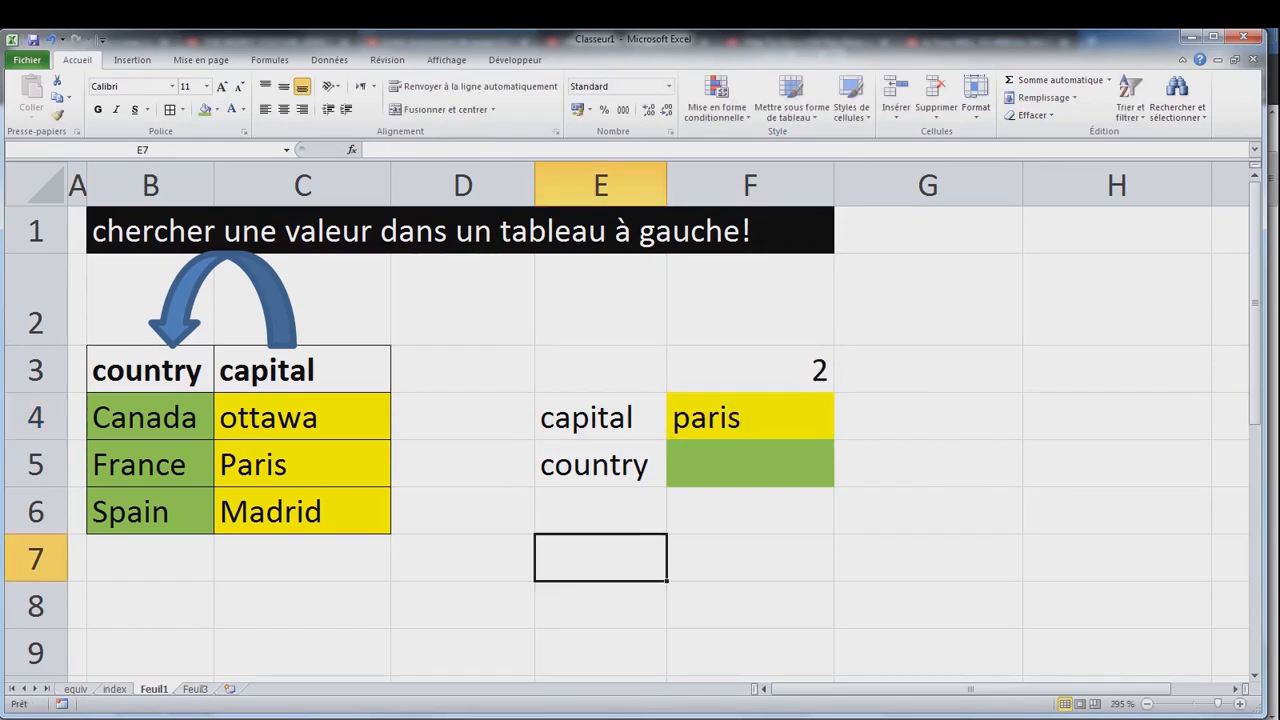
Examine the first letters of ottawa in C4 and Madrid in C6, and dismiss the Windows colour scheme dialog.
double_click(238, 417)
drag(238, 417, 220, 417)
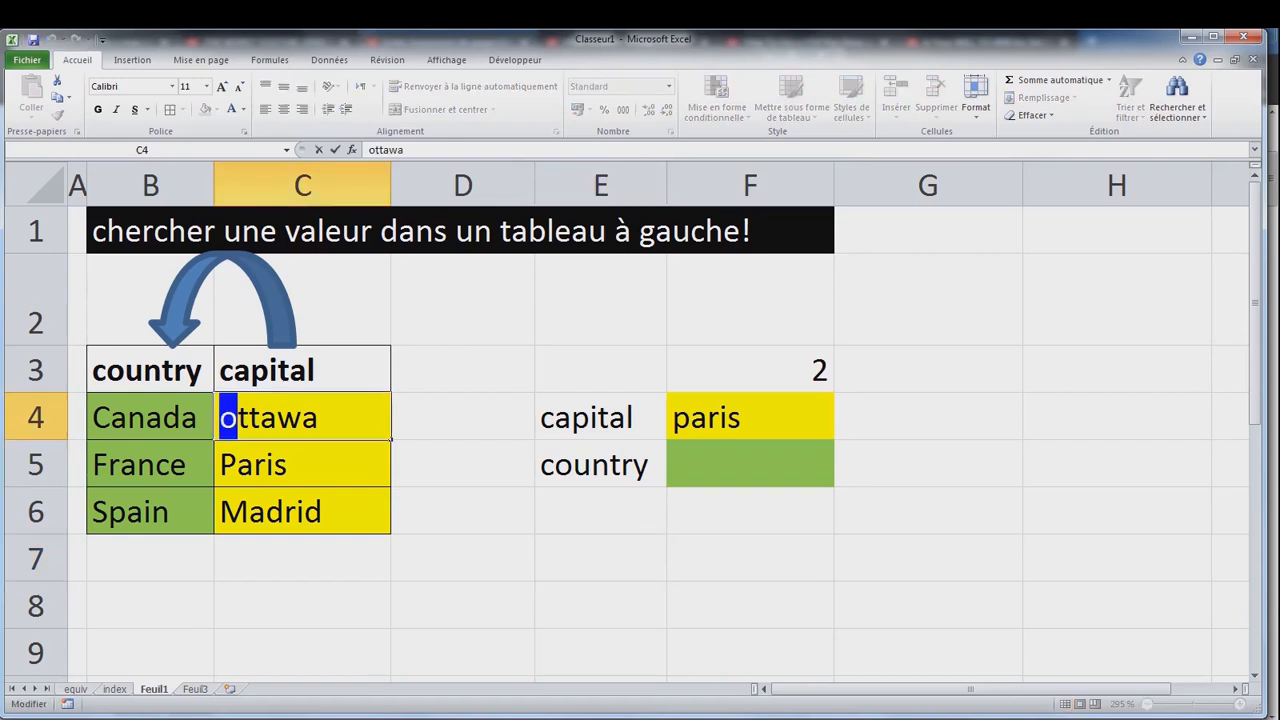
key(Return)
key(Return)
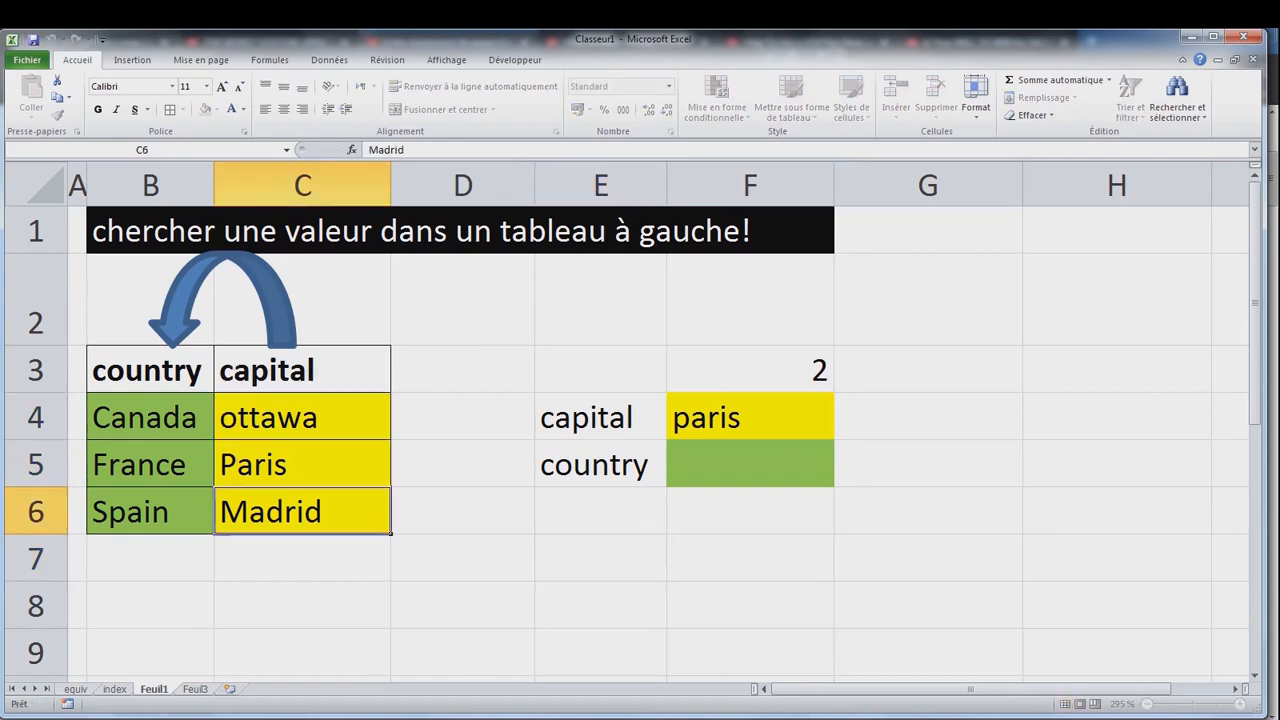
double_click(249, 512)
drag(249, 512, 220, 512)
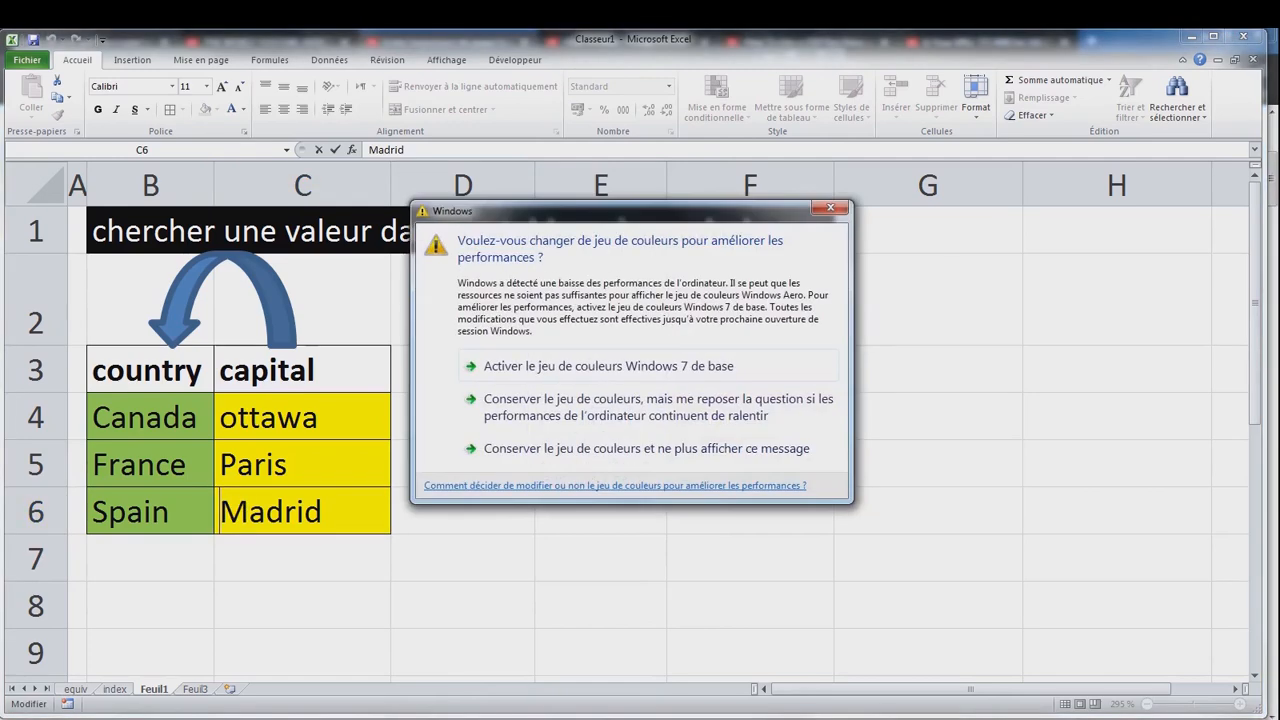
click(830, 208)
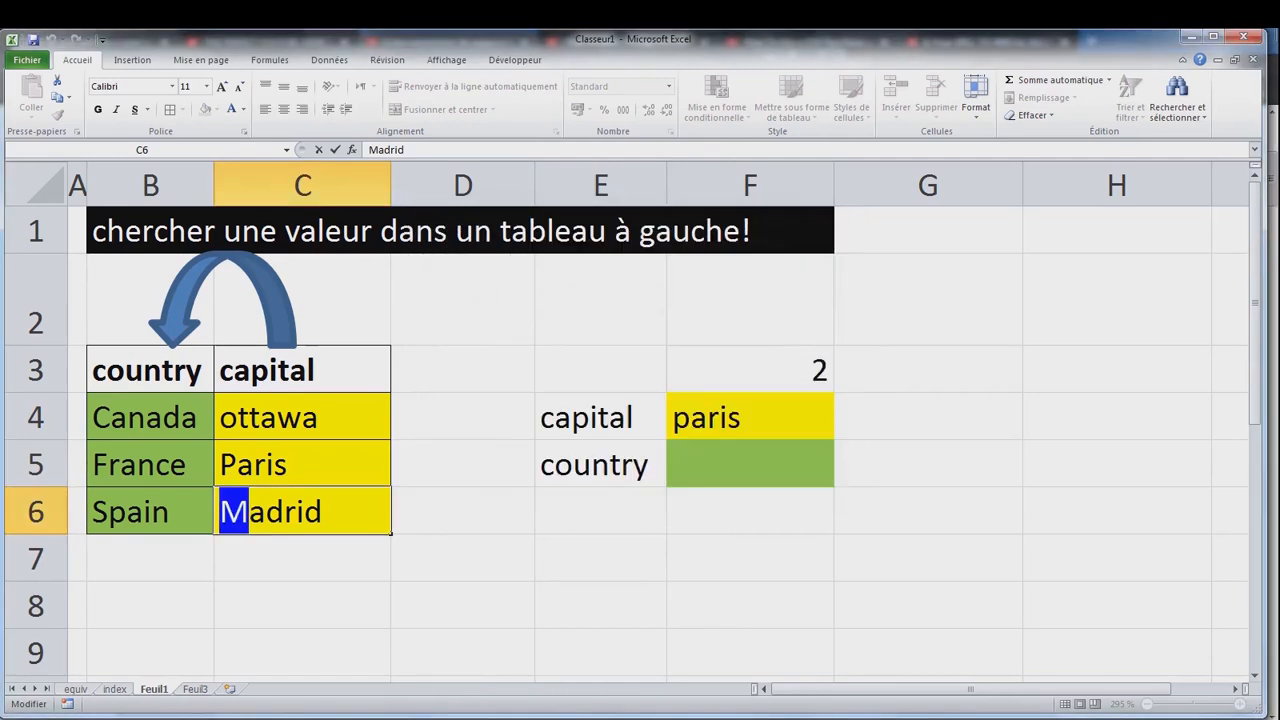
key(Return)
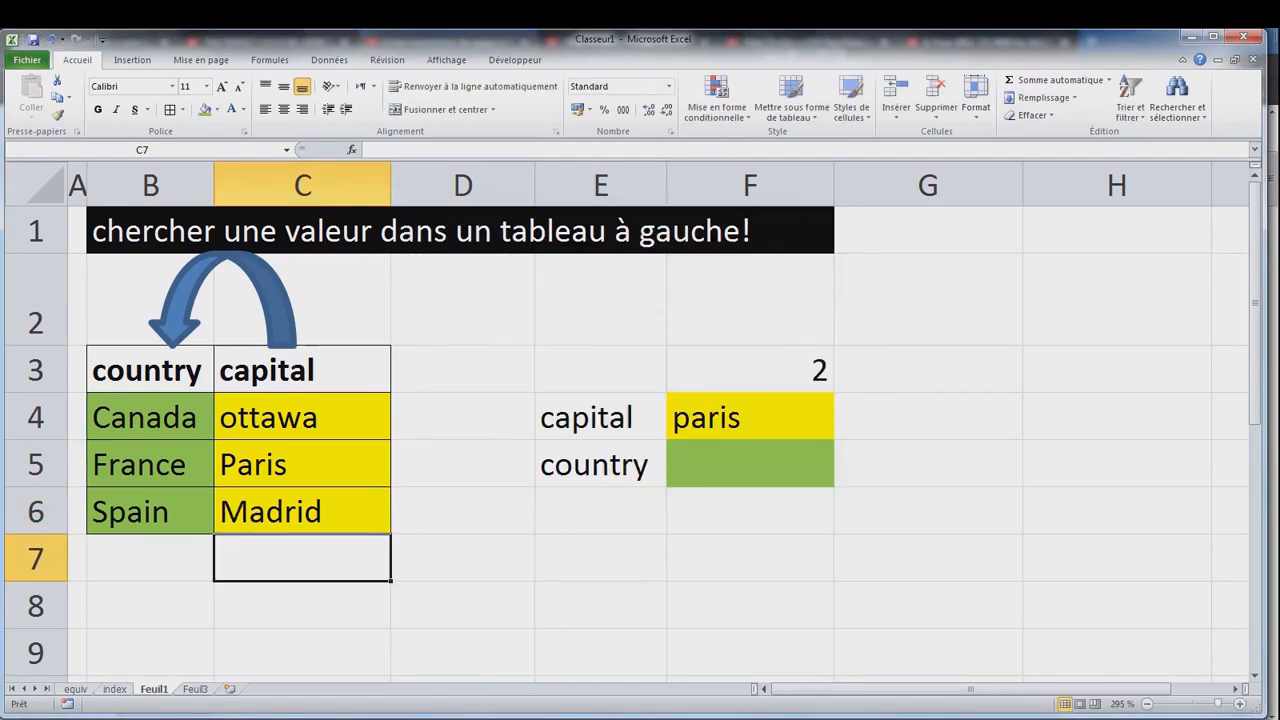
Begin an INDEX formula in F5 with the country cells as the absolute range $B$4:$B$6.
click(750, 465)
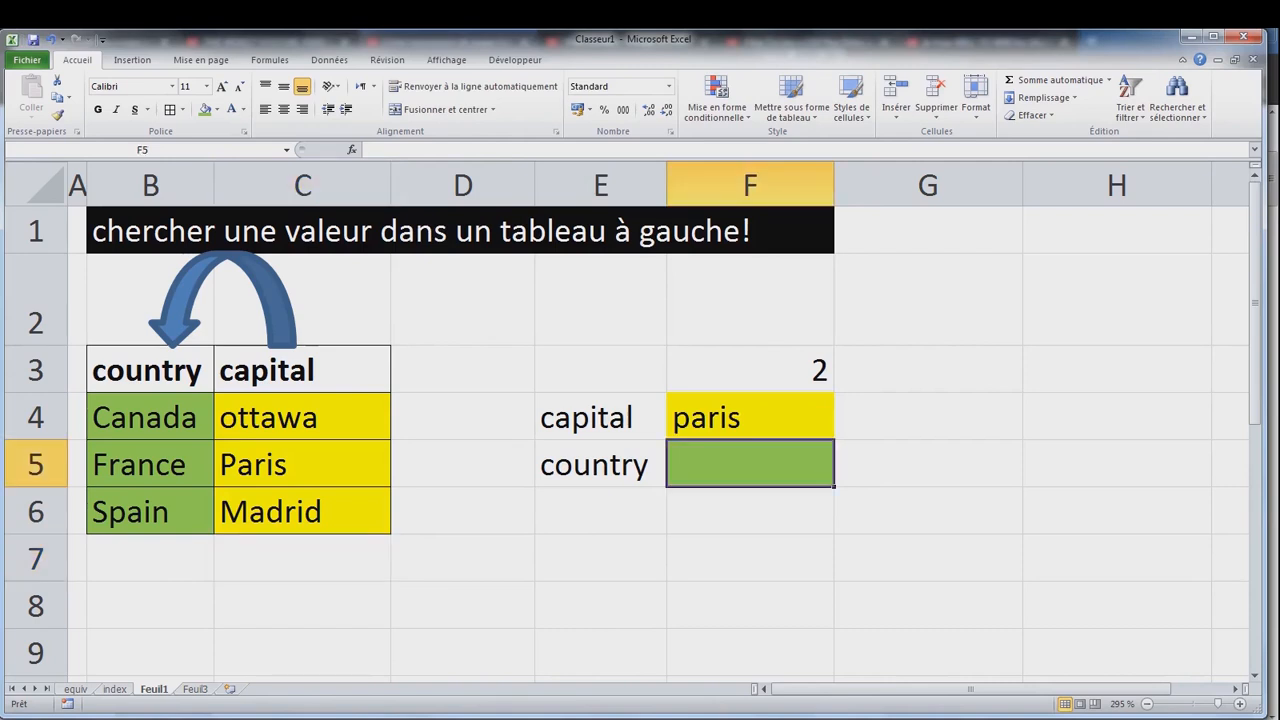
text(=)
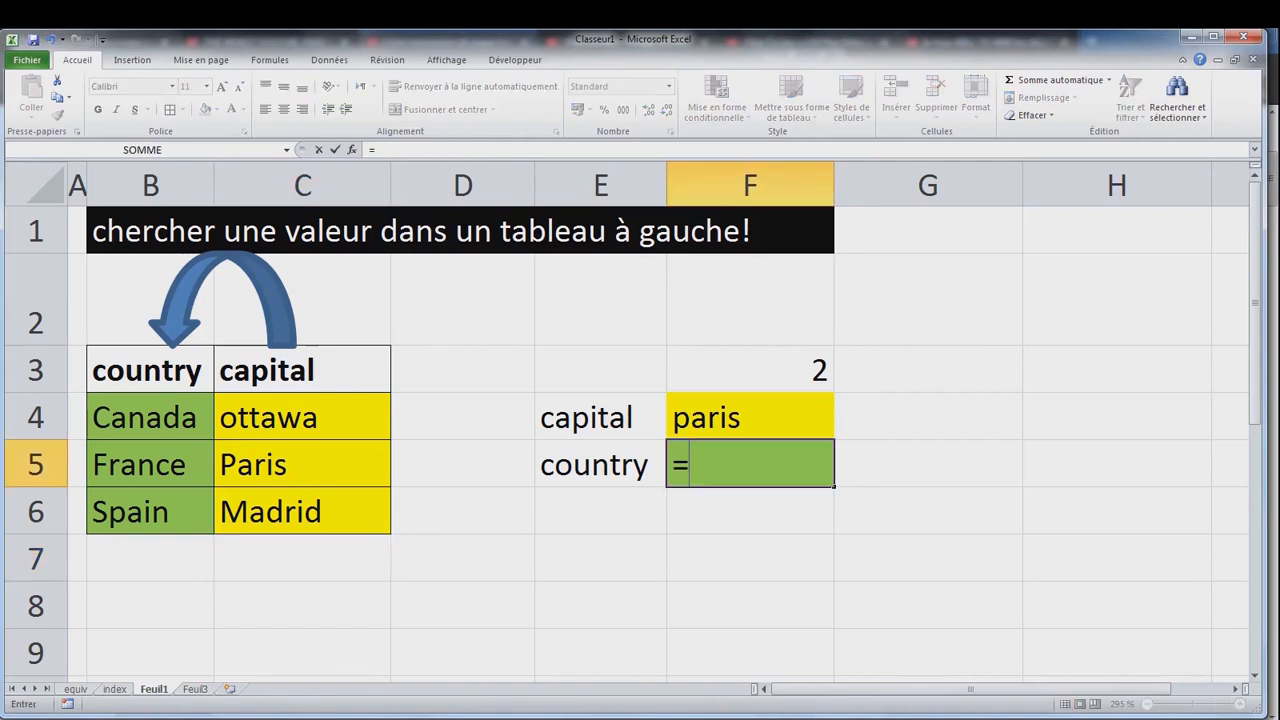
text(index)
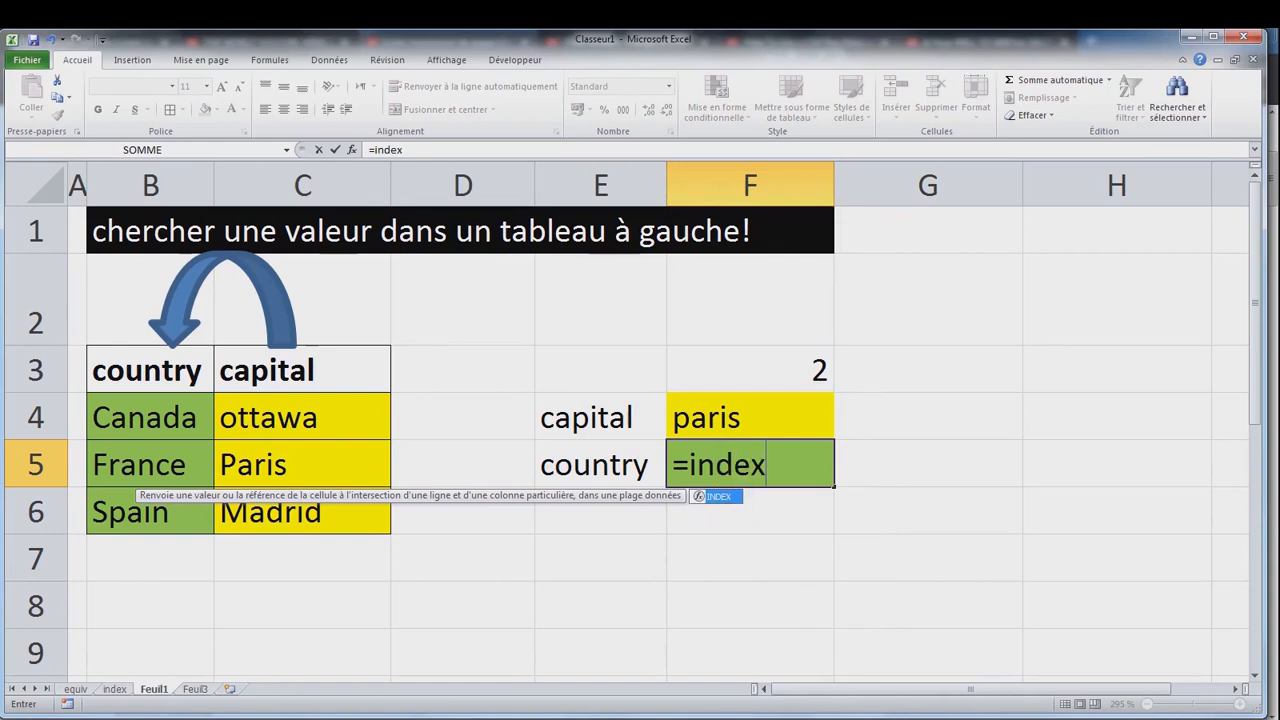
key(Tab)
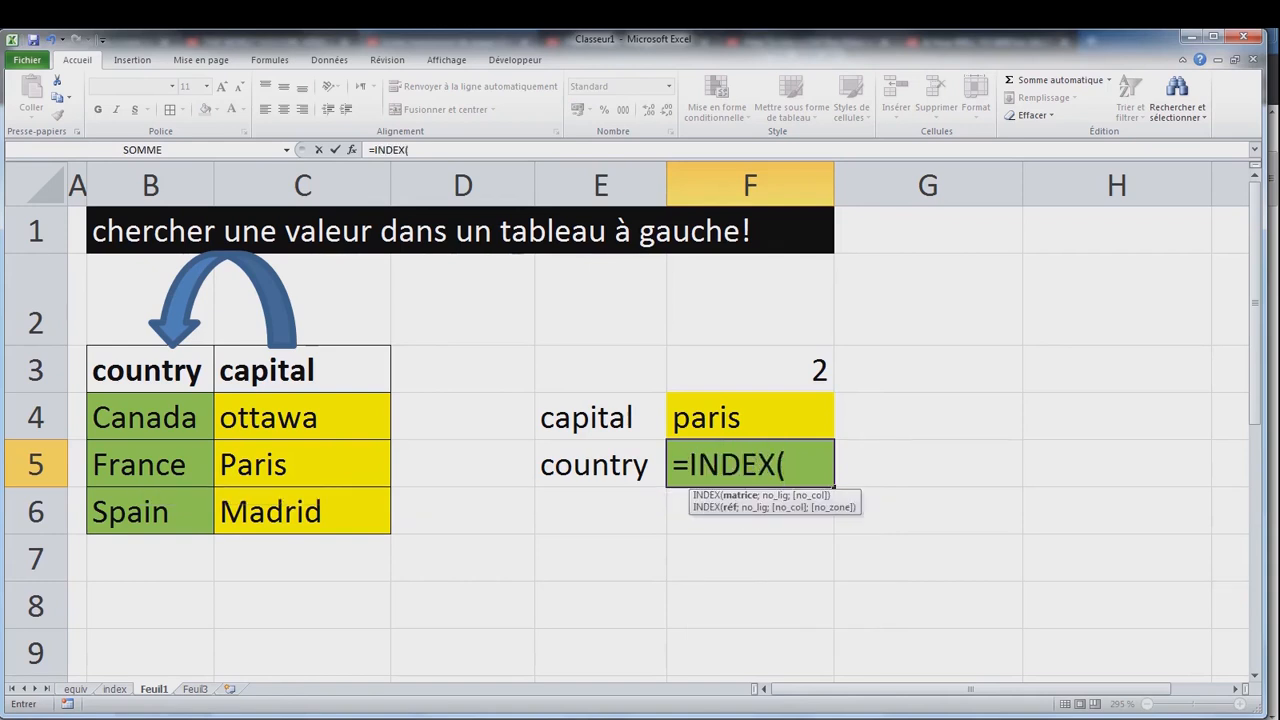
drag(200, 420, 200, 525)
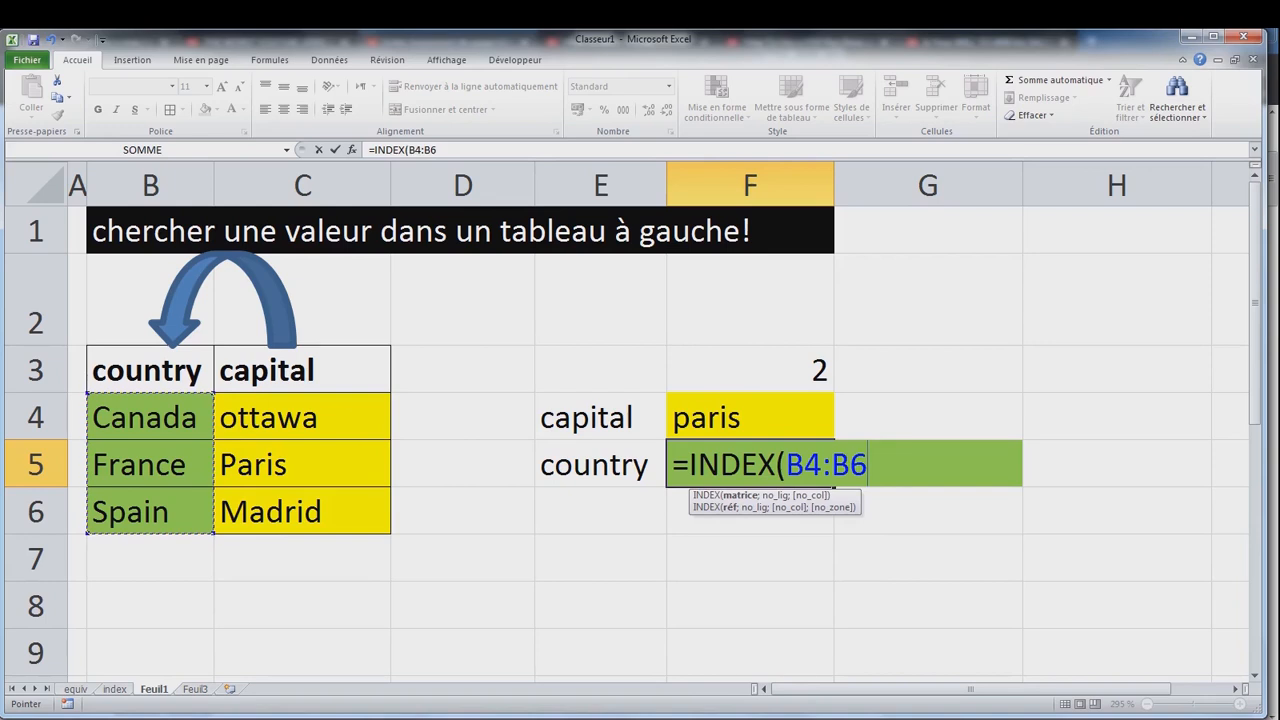
key(F4)
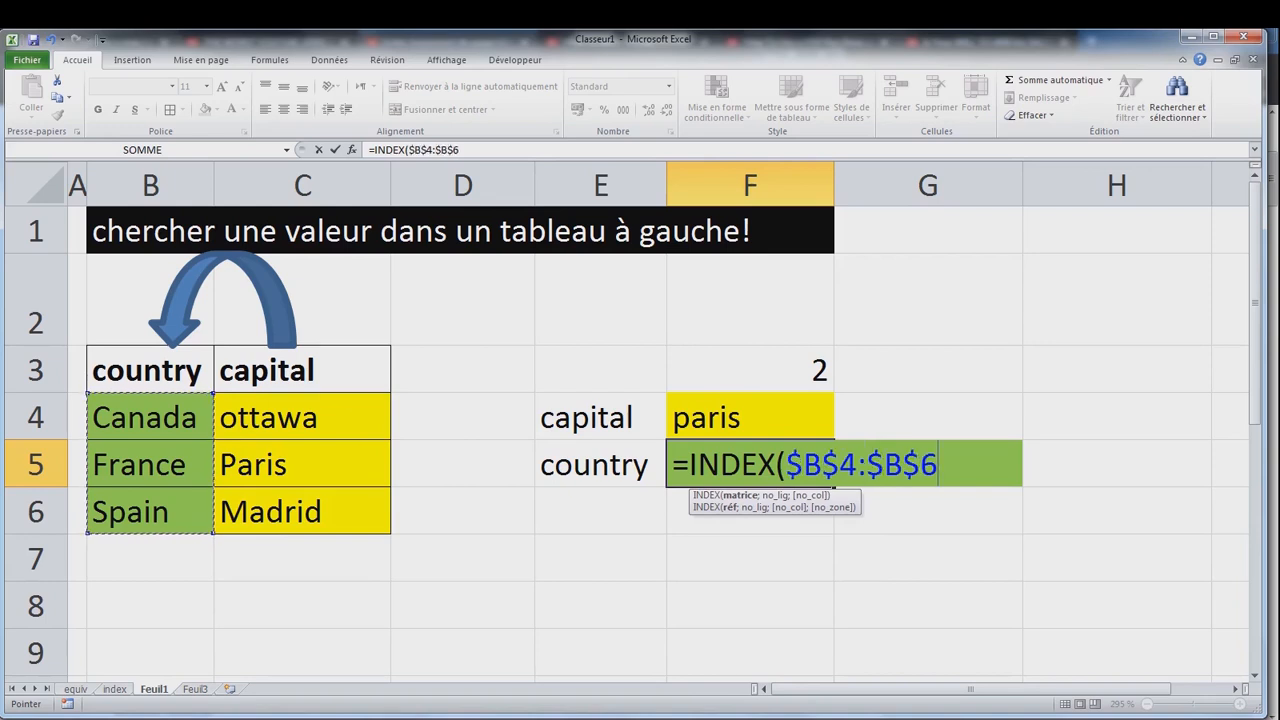
text(,)
key(BackSpace)
text(;)
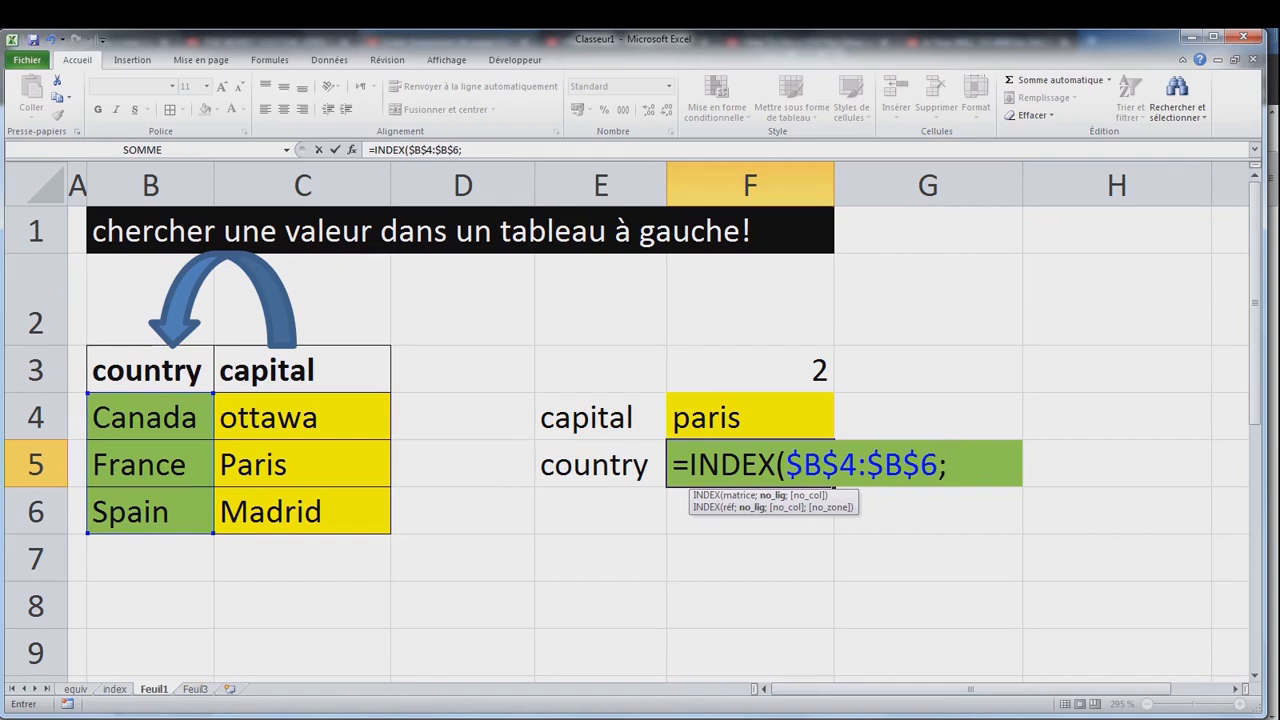
Complete the INDEX formula in F5 with F3 as the row number and 1 as the column number.
click(750, 370)
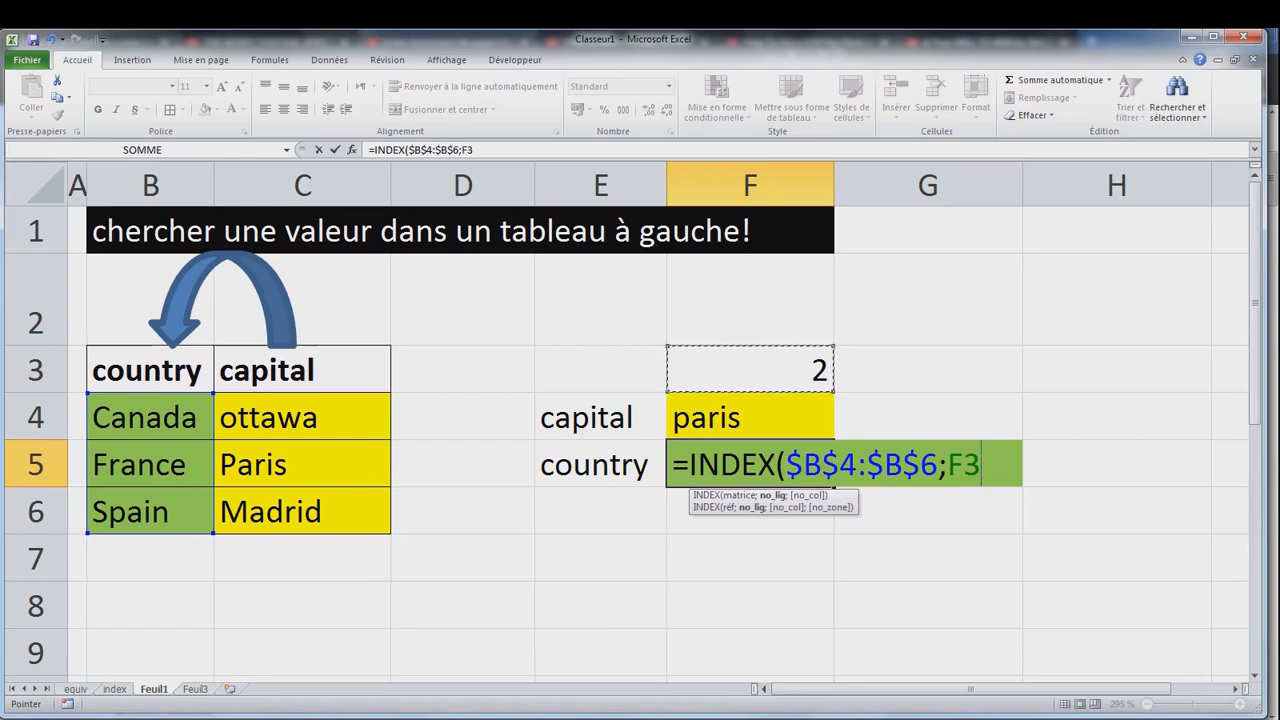
text(,)
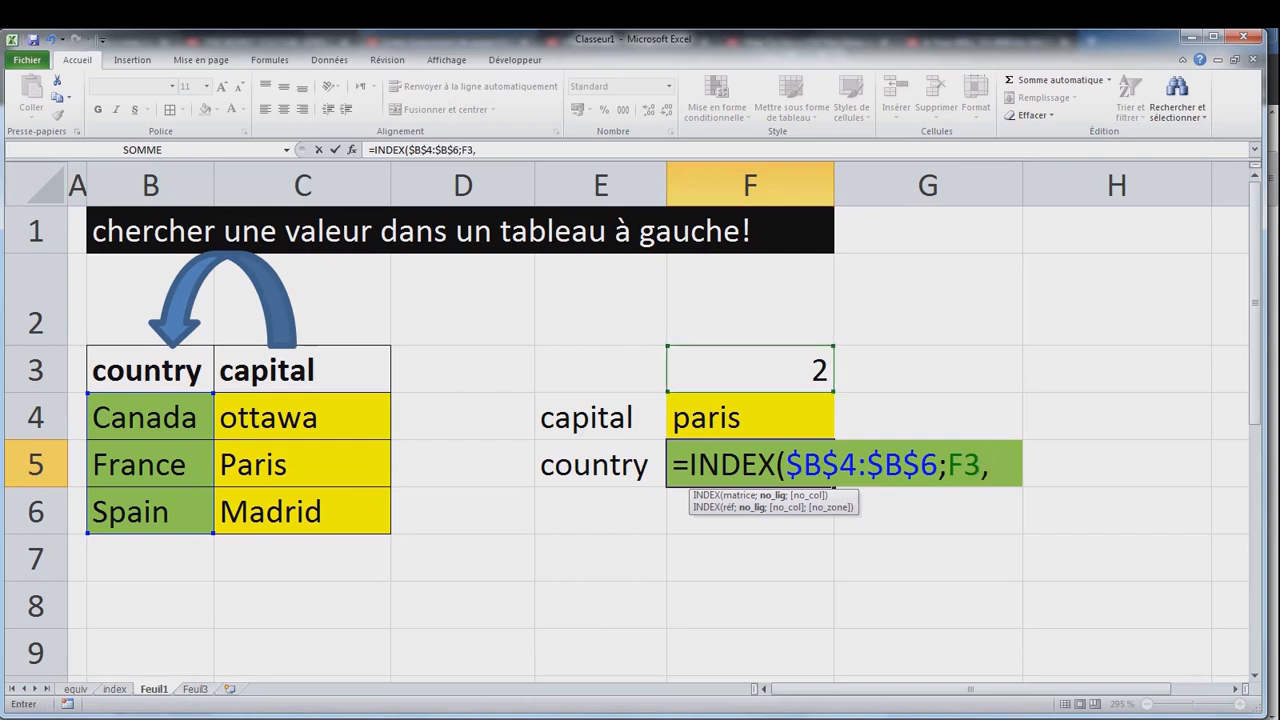
key(BackSpace)
text(;1)
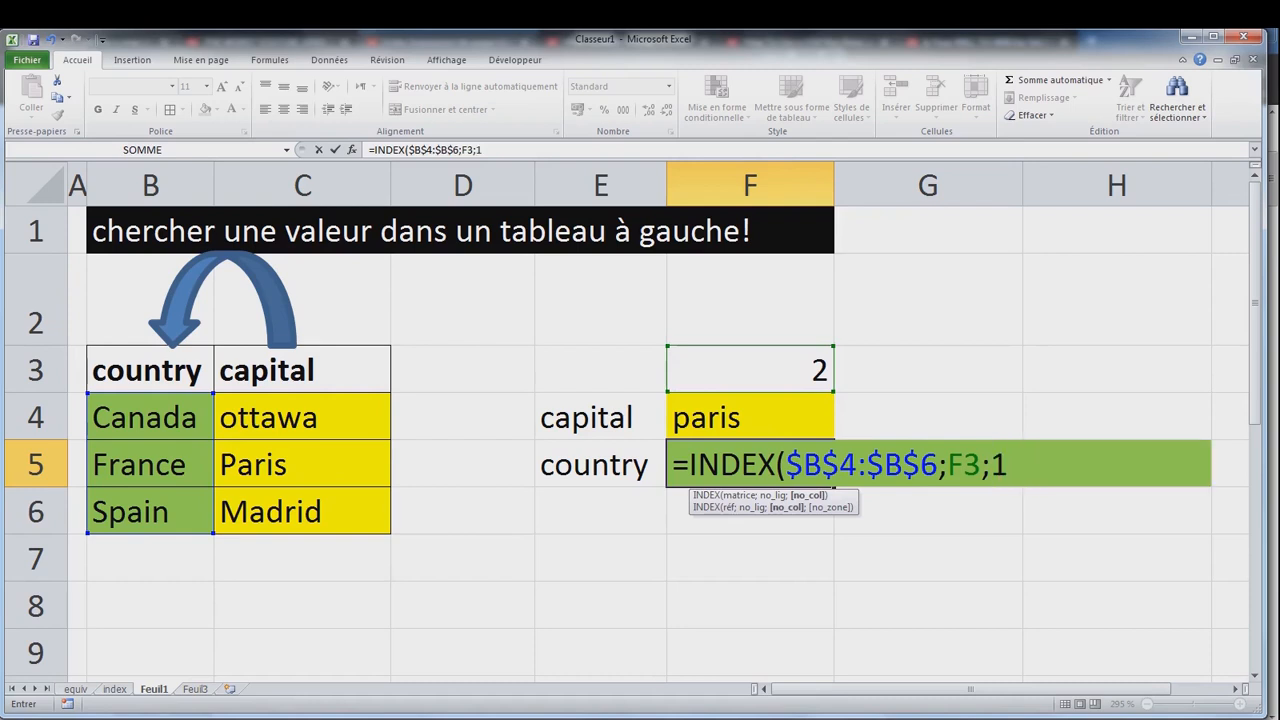
text())
key(Return)
click(750, 558)
Test the INDEX lookup by setting the capital in F4 to ottawa.
click(750, 417)
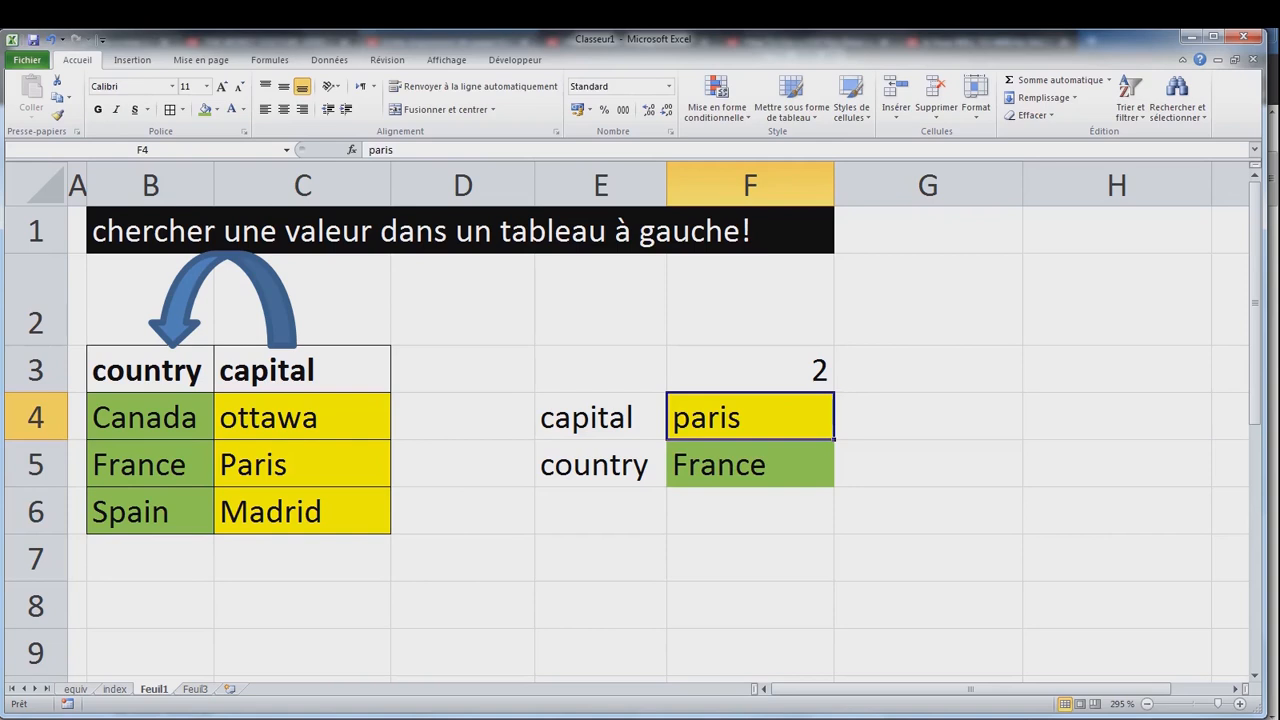
text(ottawa)
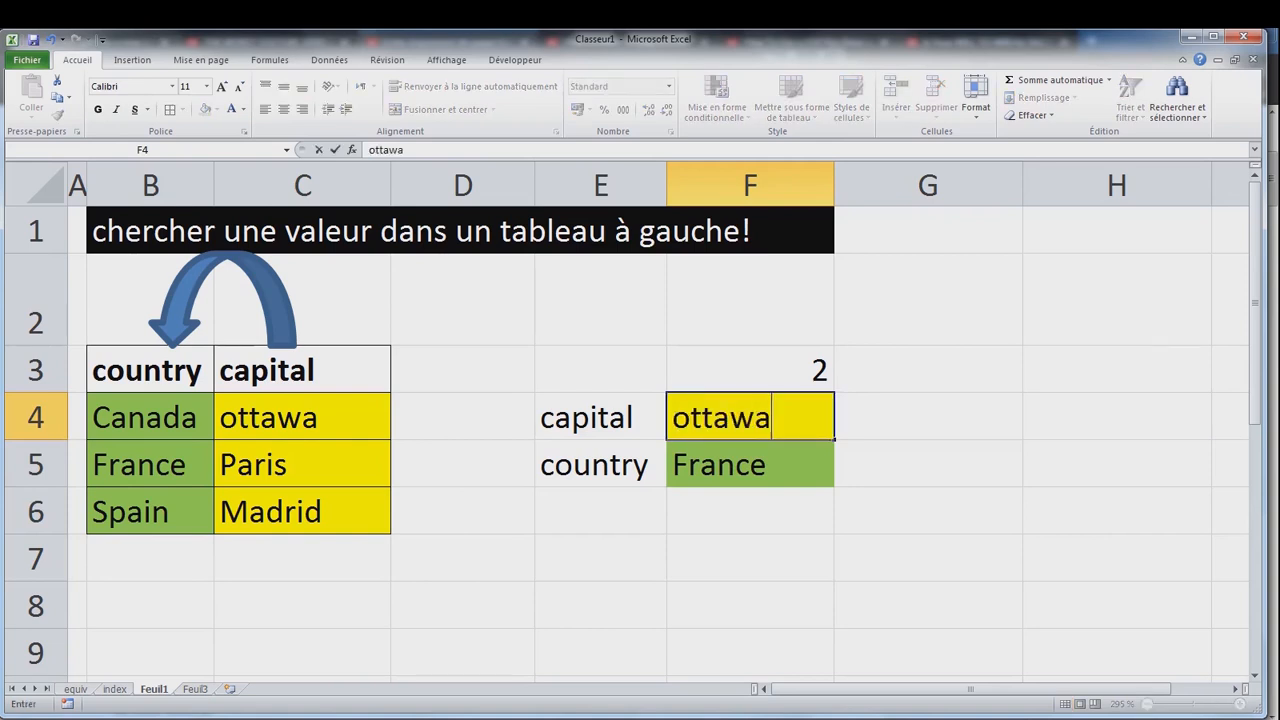
key(Return)
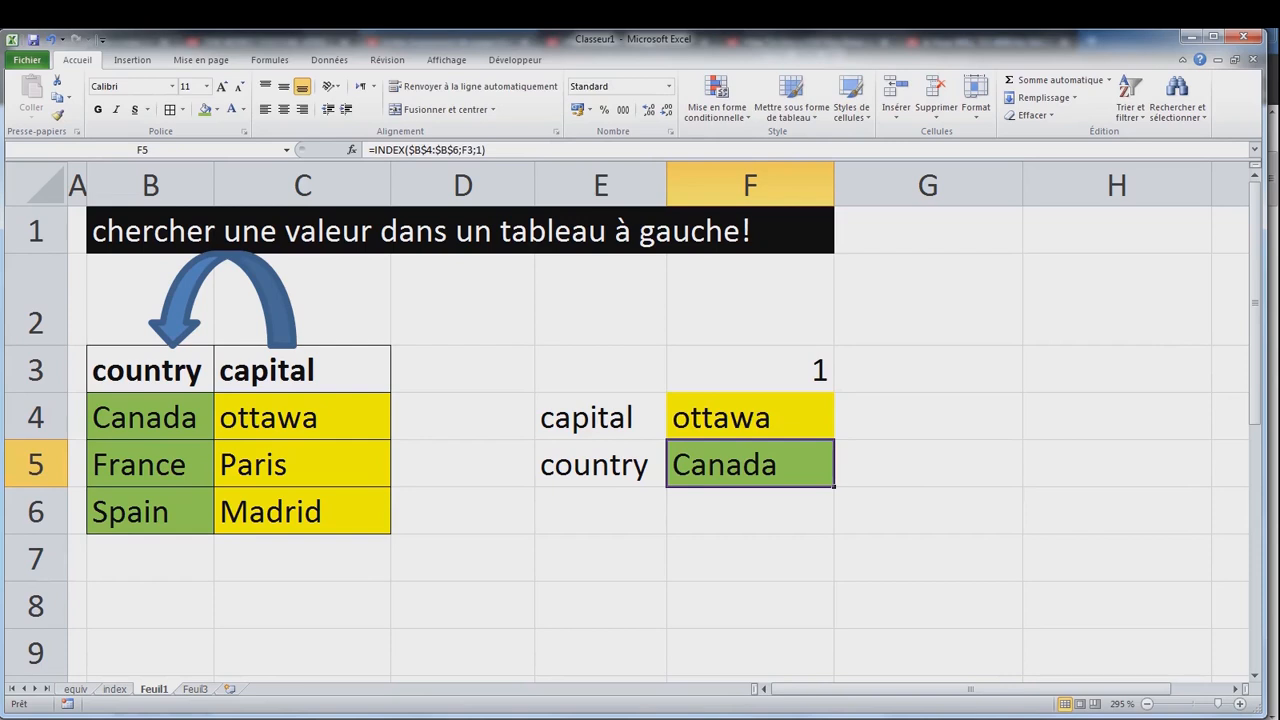
Copy the full EQUIV formula text from F3 without changing the cell.
click(750, 370)
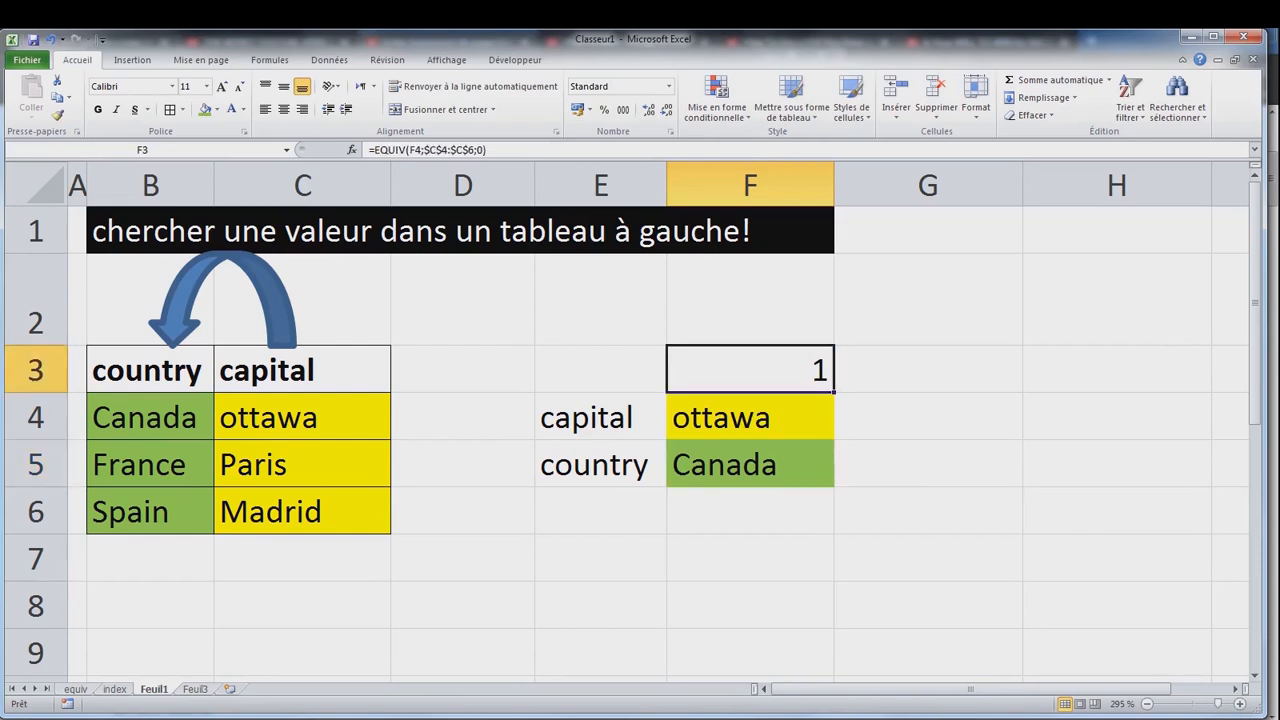
click(489, 150)
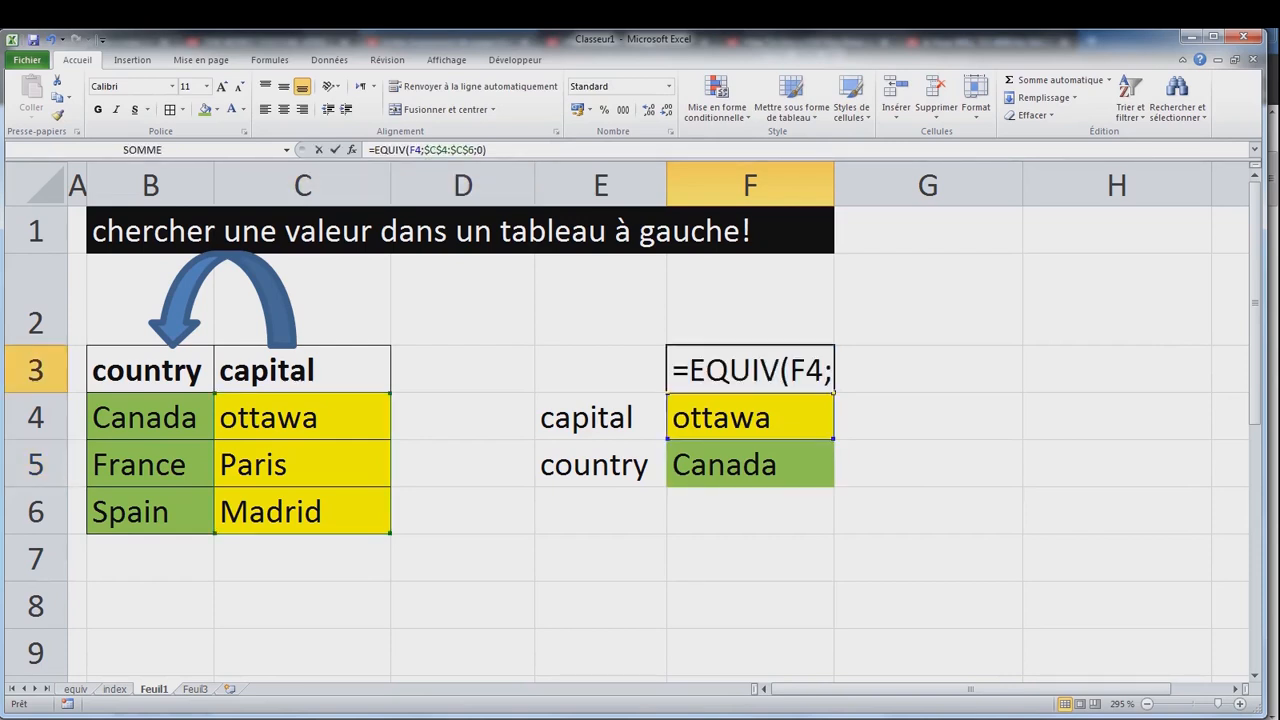
drag(489, 150, 369, 150)
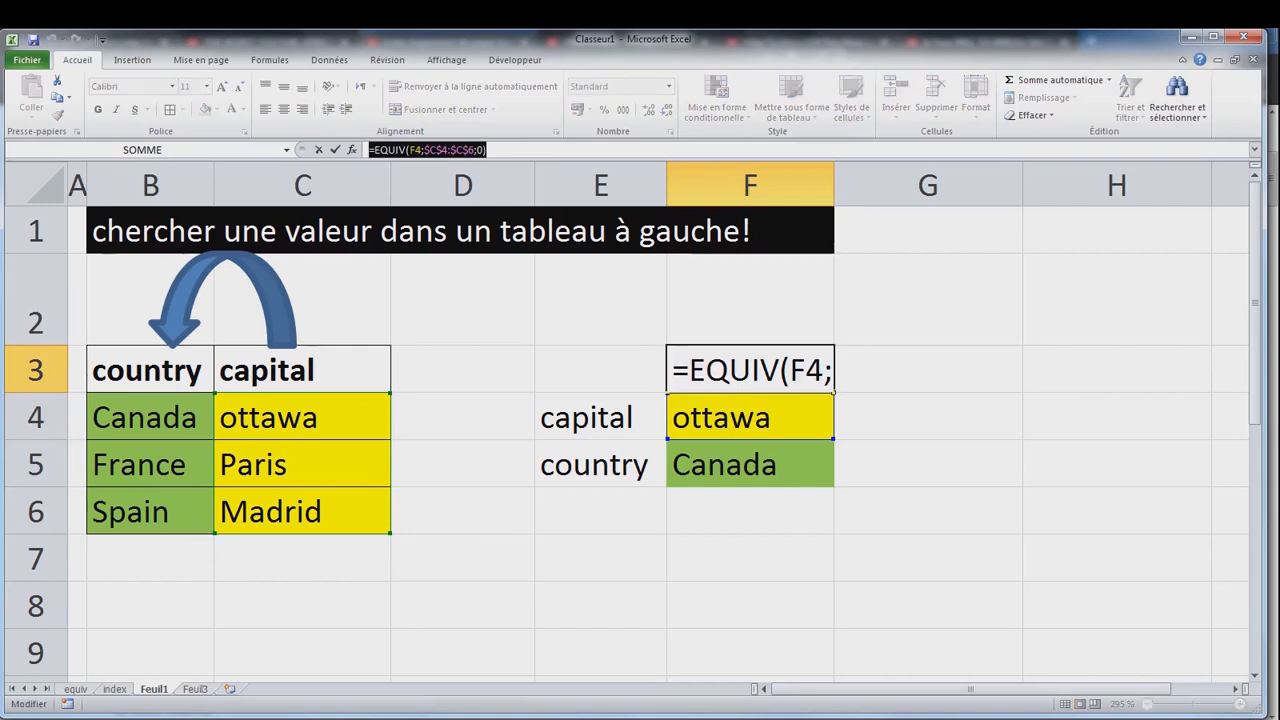
key(ctrl+c)
key(Escape)
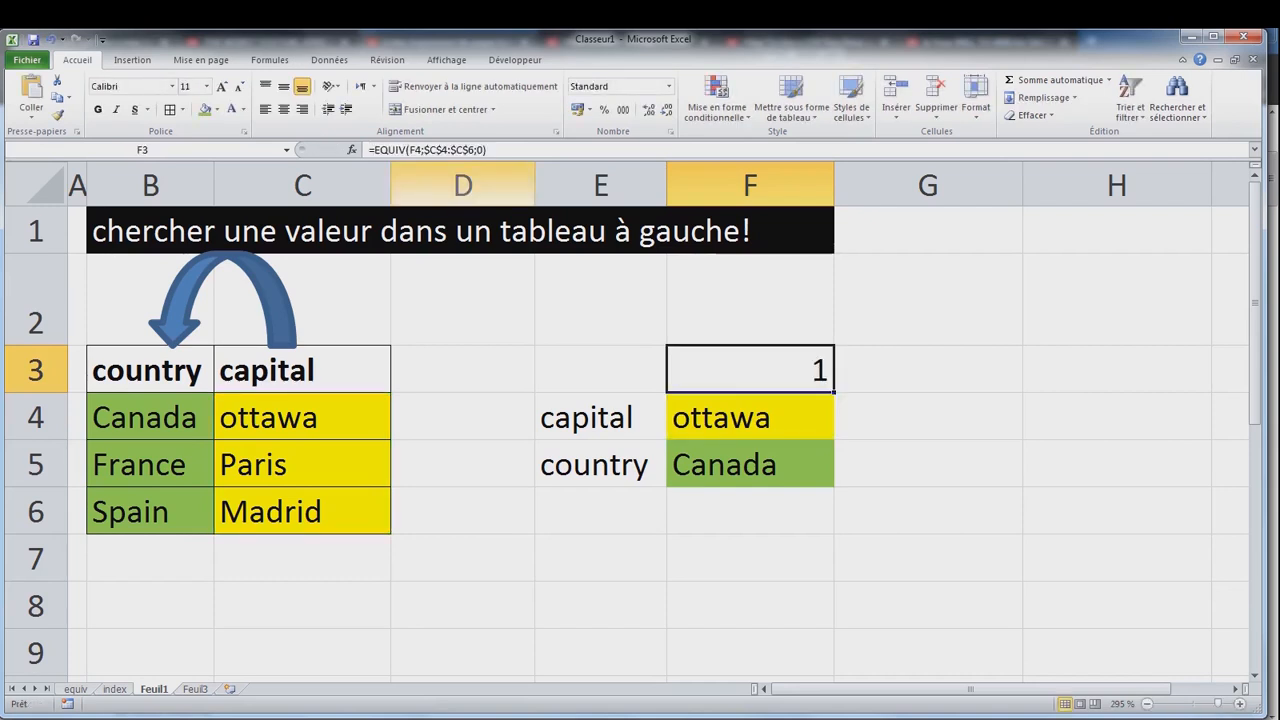
Replace the F3 reference inside the INDEX formula in F5 with the copied EQUIV formula.
click(750, 417)
click(750, 464)
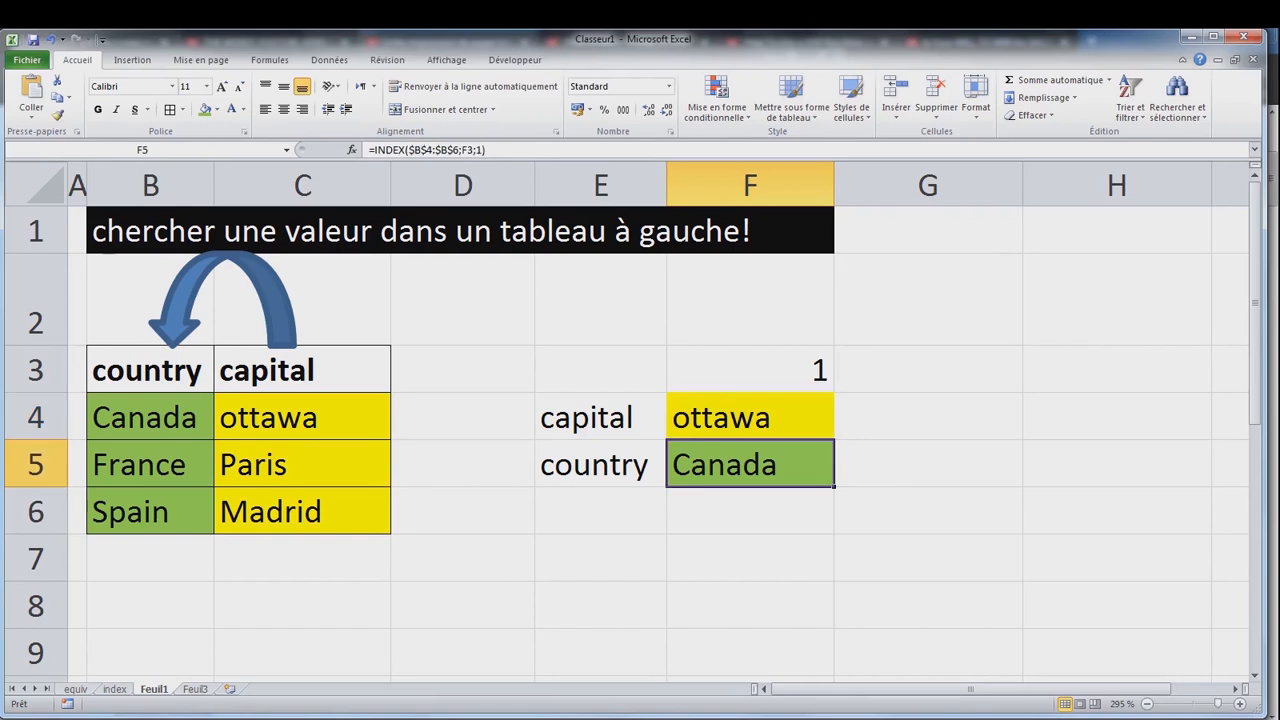
key(F2)
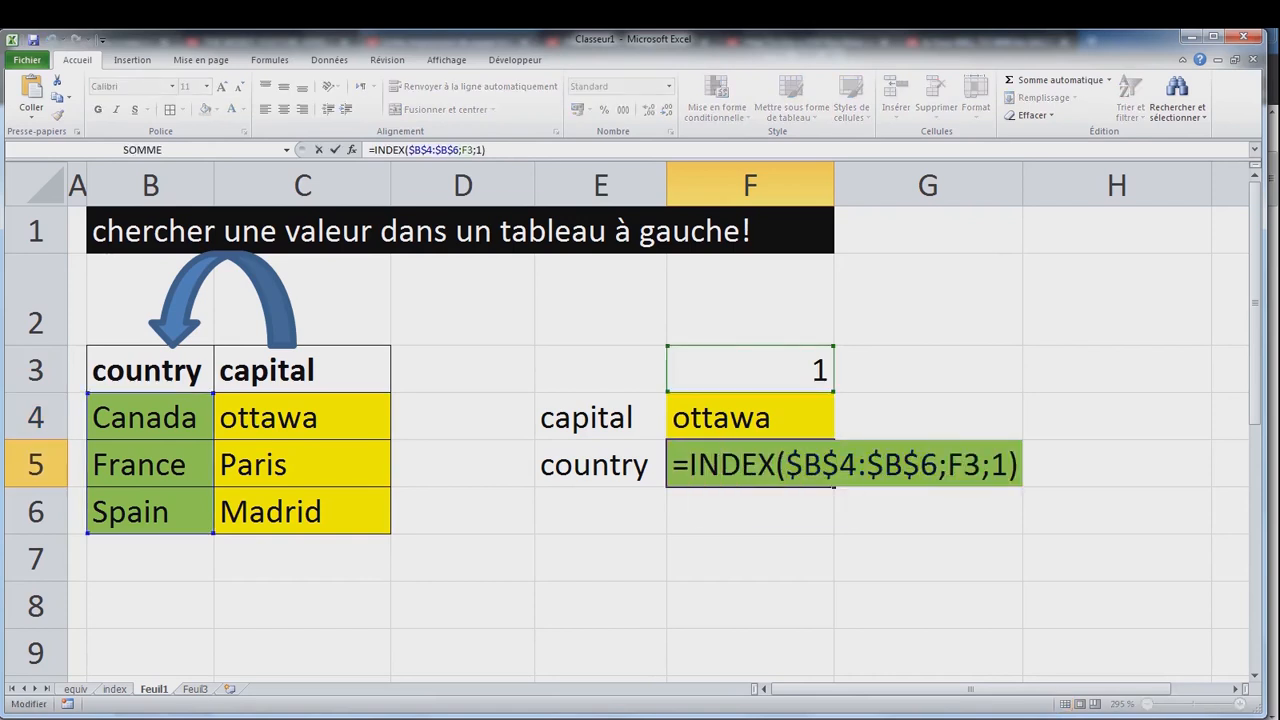
key(BackSpace)
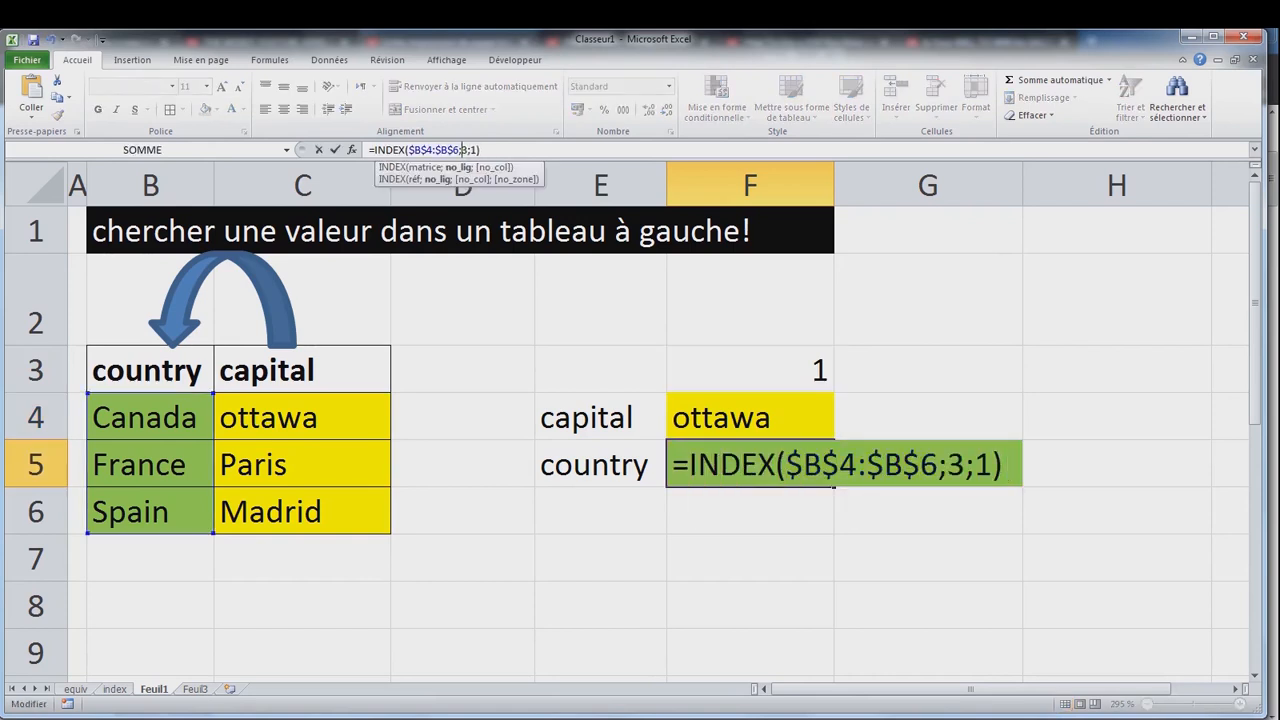
key(Delete)
key(ctrl+v)
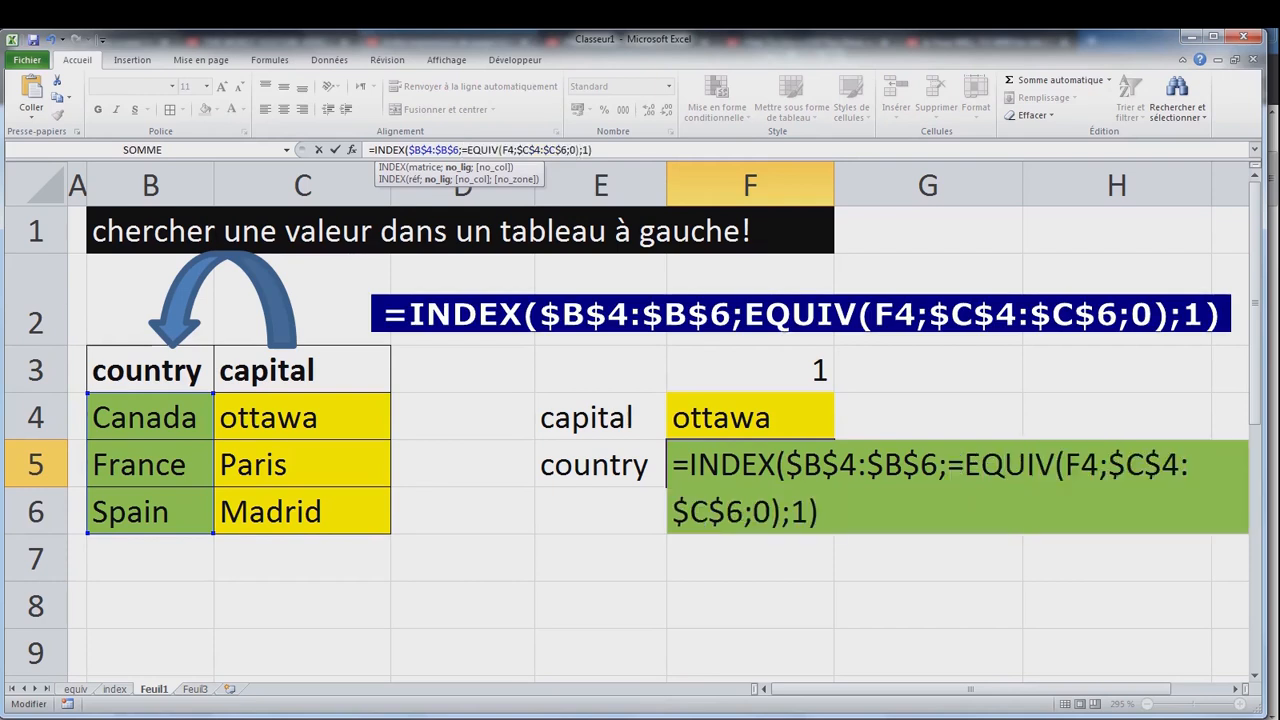
Review the arguments of the nested formula in F5 and remove the extra equals sign before EQUIV, dismissing the Windows colour scheme dialog.
drag(824, 513, 673, 466)
click(742, 465)
click(838, 465)
double_click(838, 465)
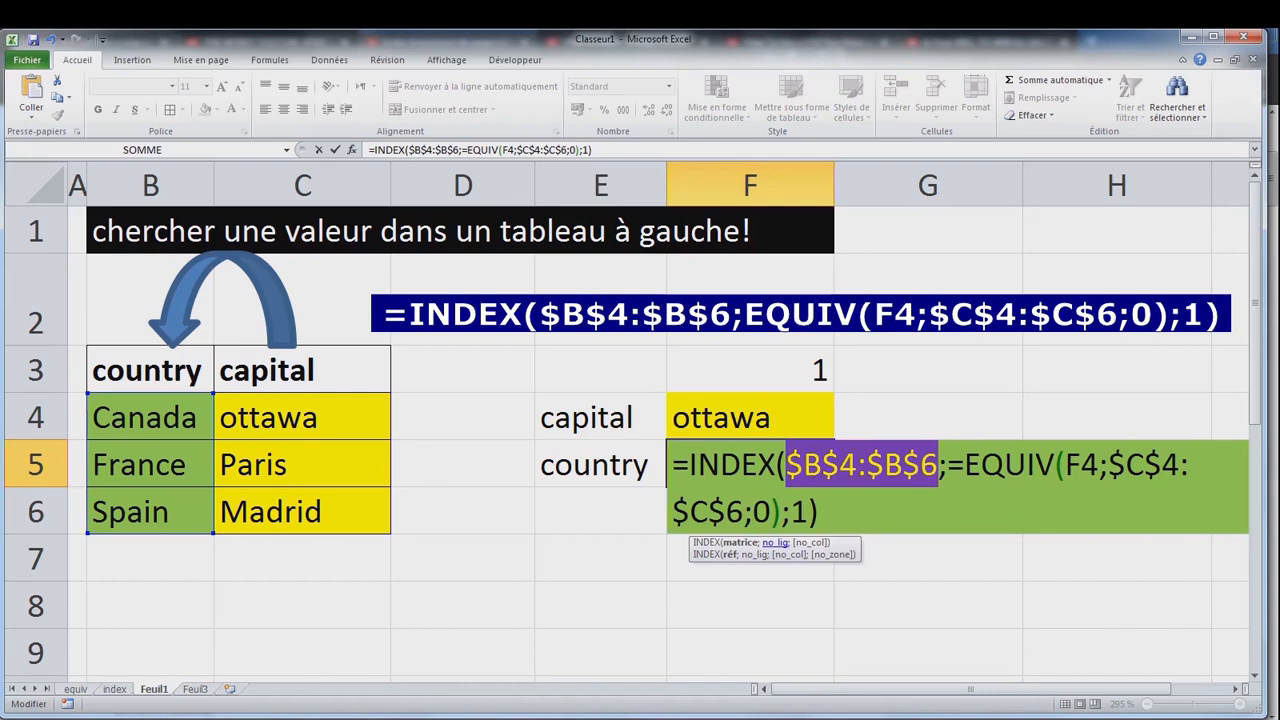
click(775, 542)
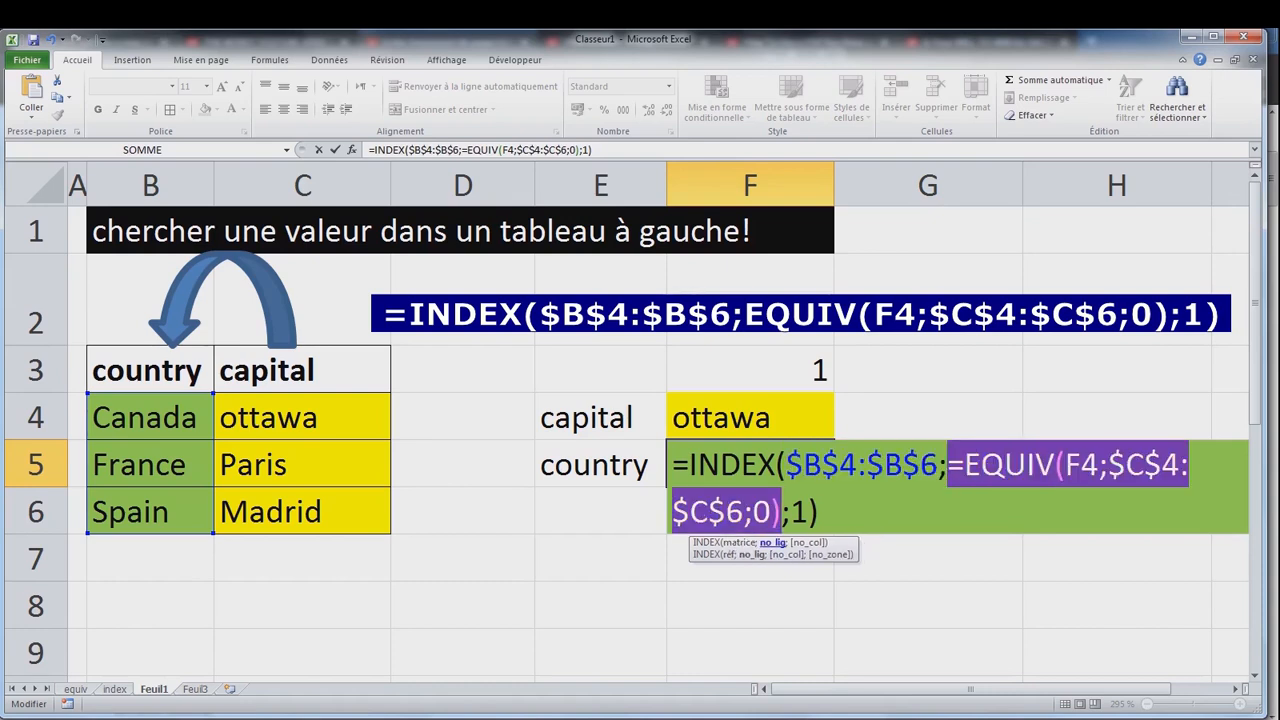
click(965, 465)
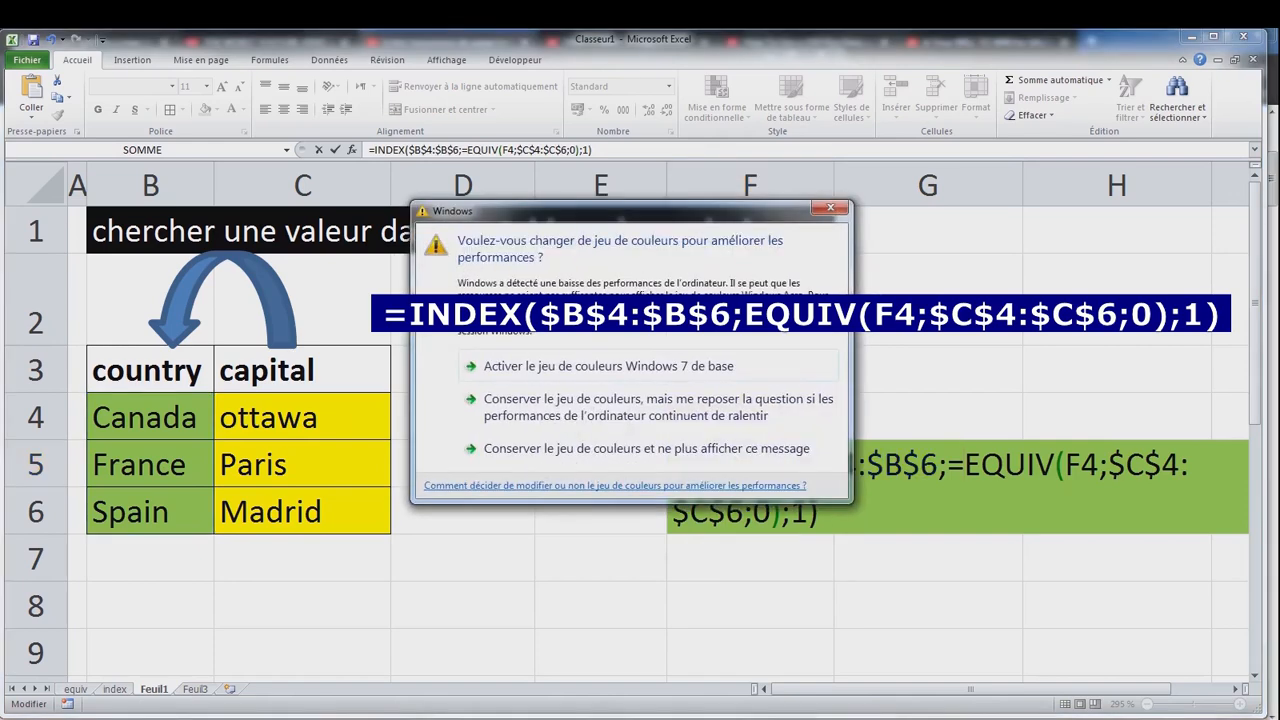
key(Escape)
key(BackSpace)
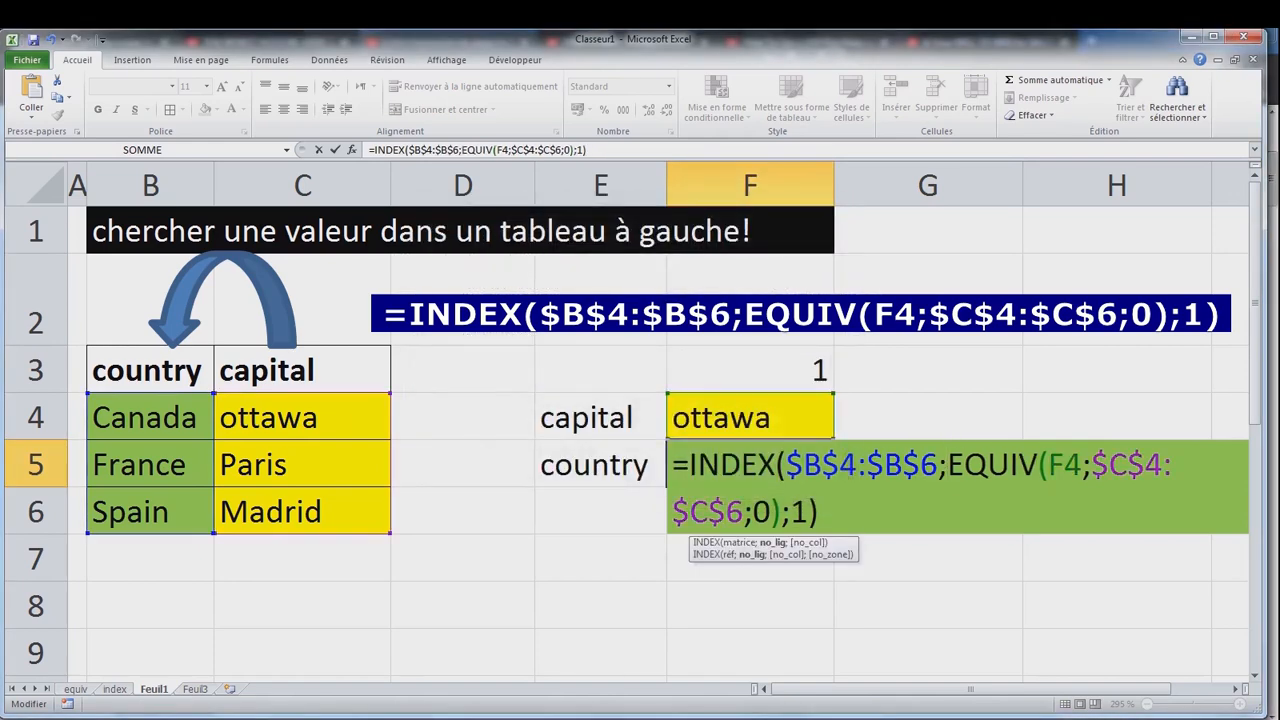
Check the row and column number arguments in F5 and confirm the formula =INDEX($B$4:$B$6;EQUIV(F4;$C$4:$C$6;0);1).
click(773, 542)
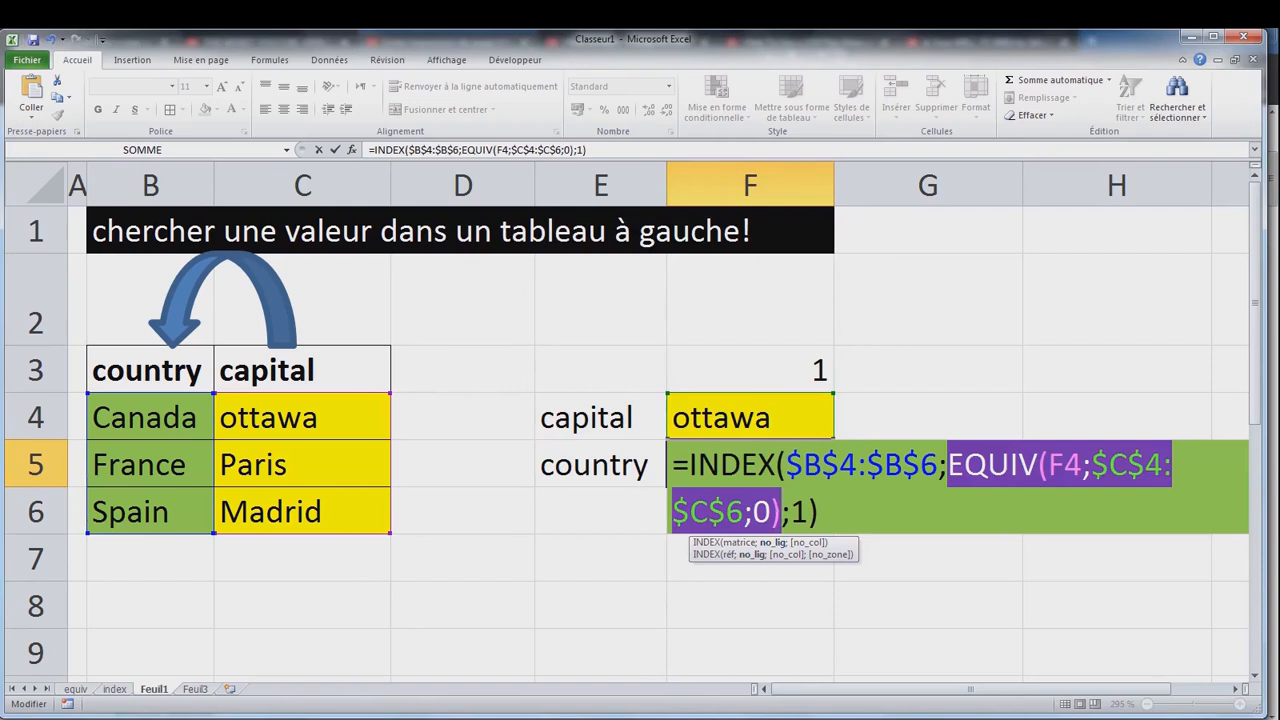
click(808, 542)
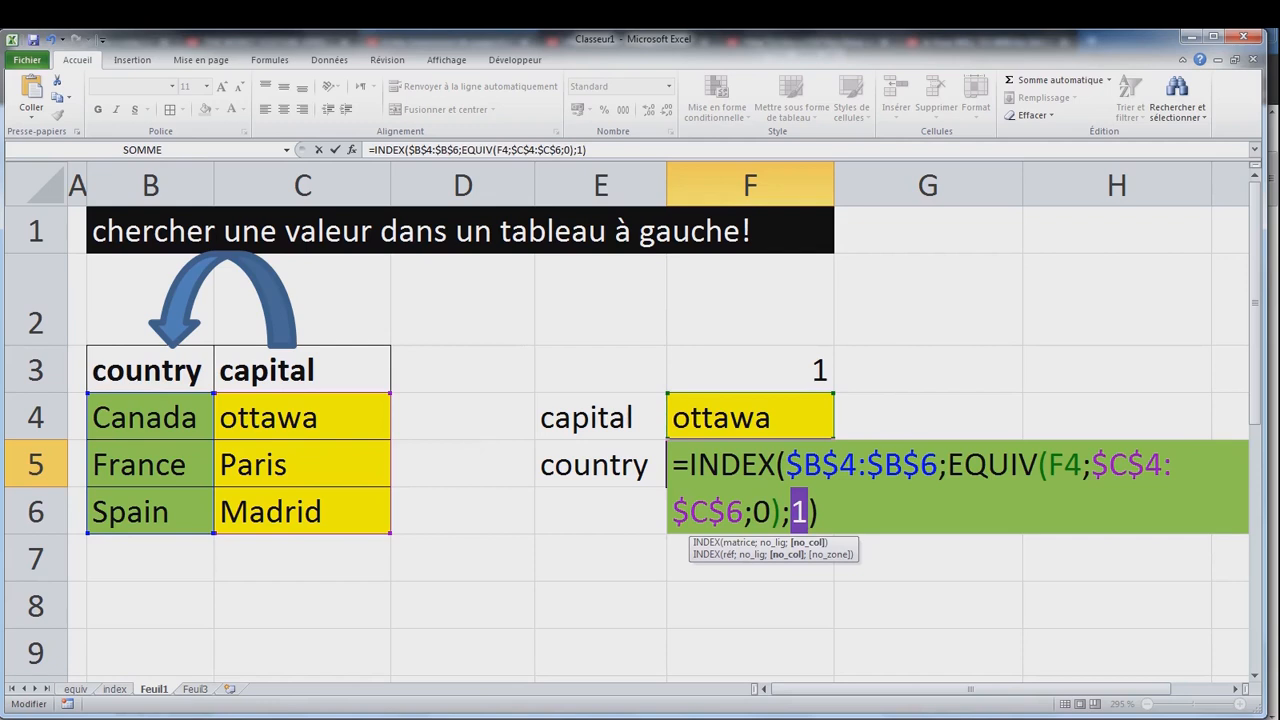
key(Return)
Delete the helper EQUIV formula from F3.
click(750, 417)
click(750, 370)
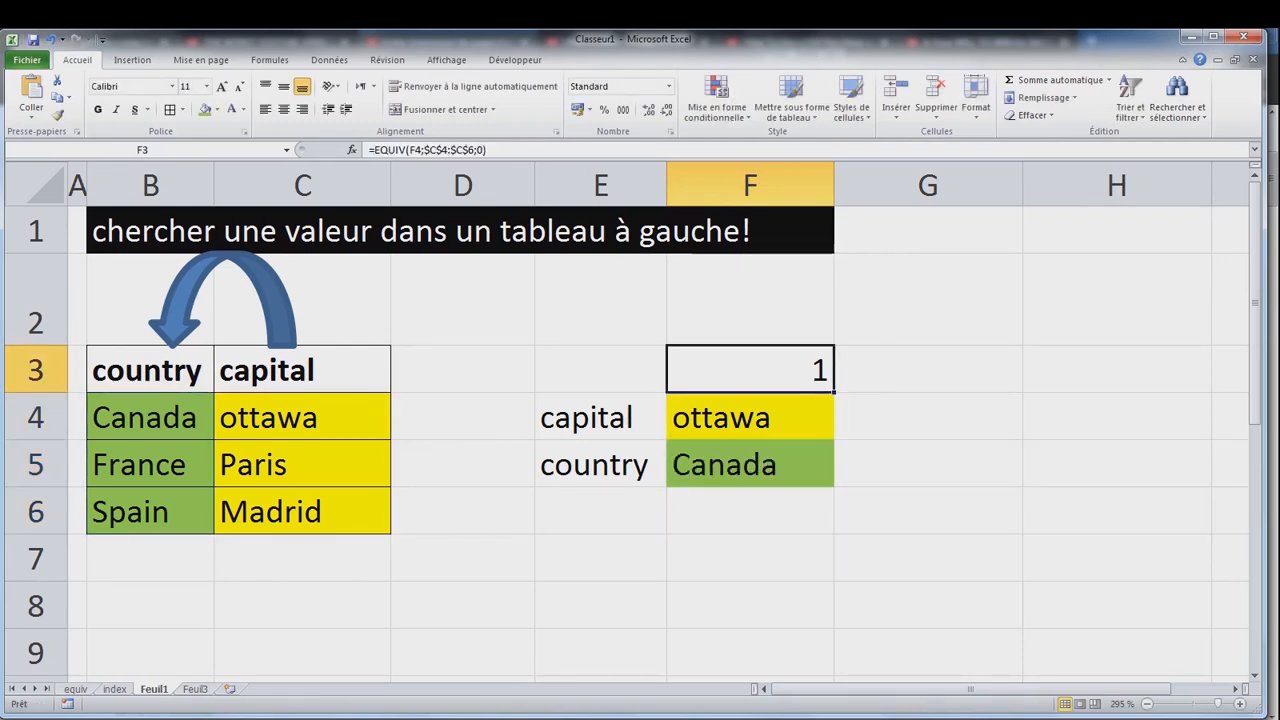
key(Delete)
Test the combined formula by setting F4 to paris and finally to madrid, and open the F5 formula for editing.
click(750, 417)
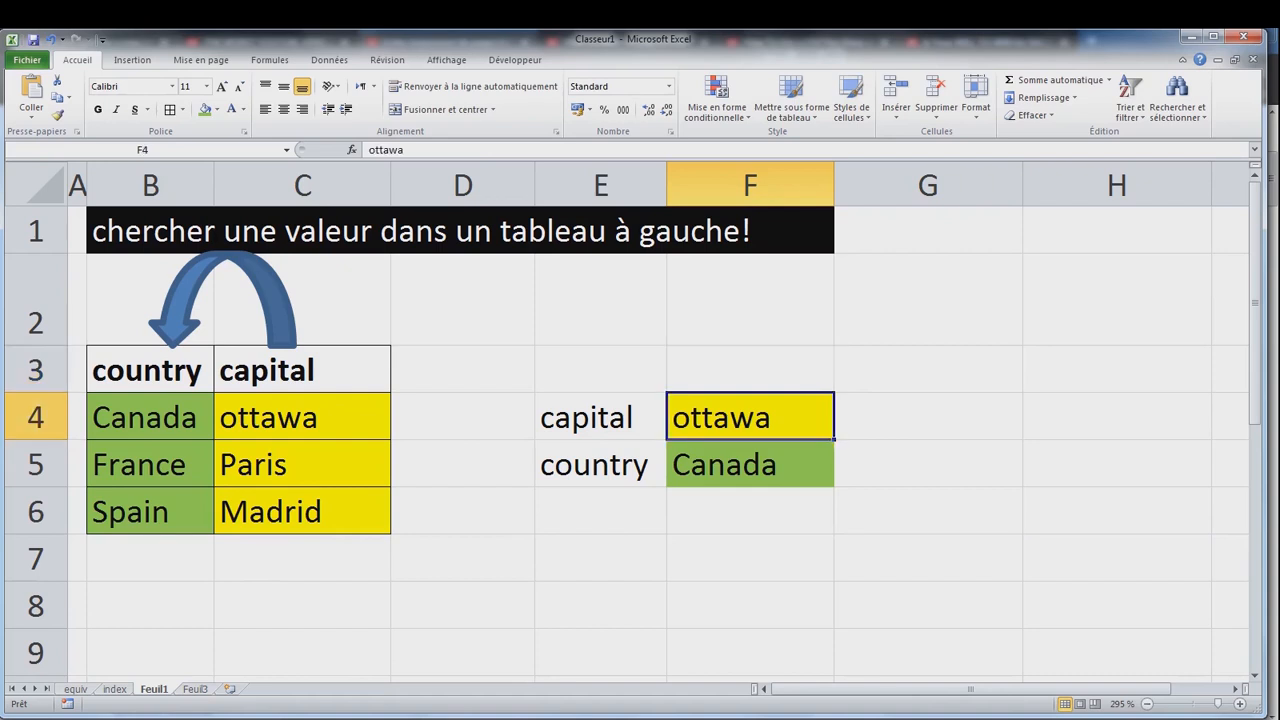
text(paris)
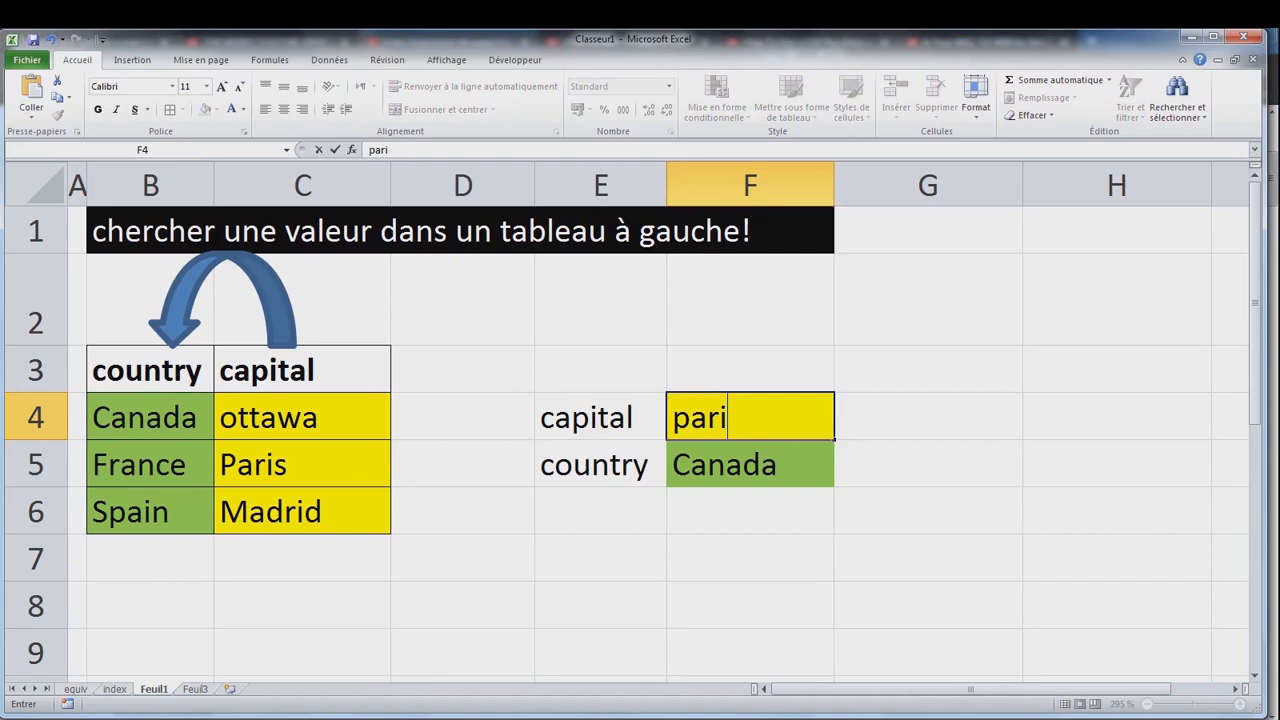
click(750, 558)
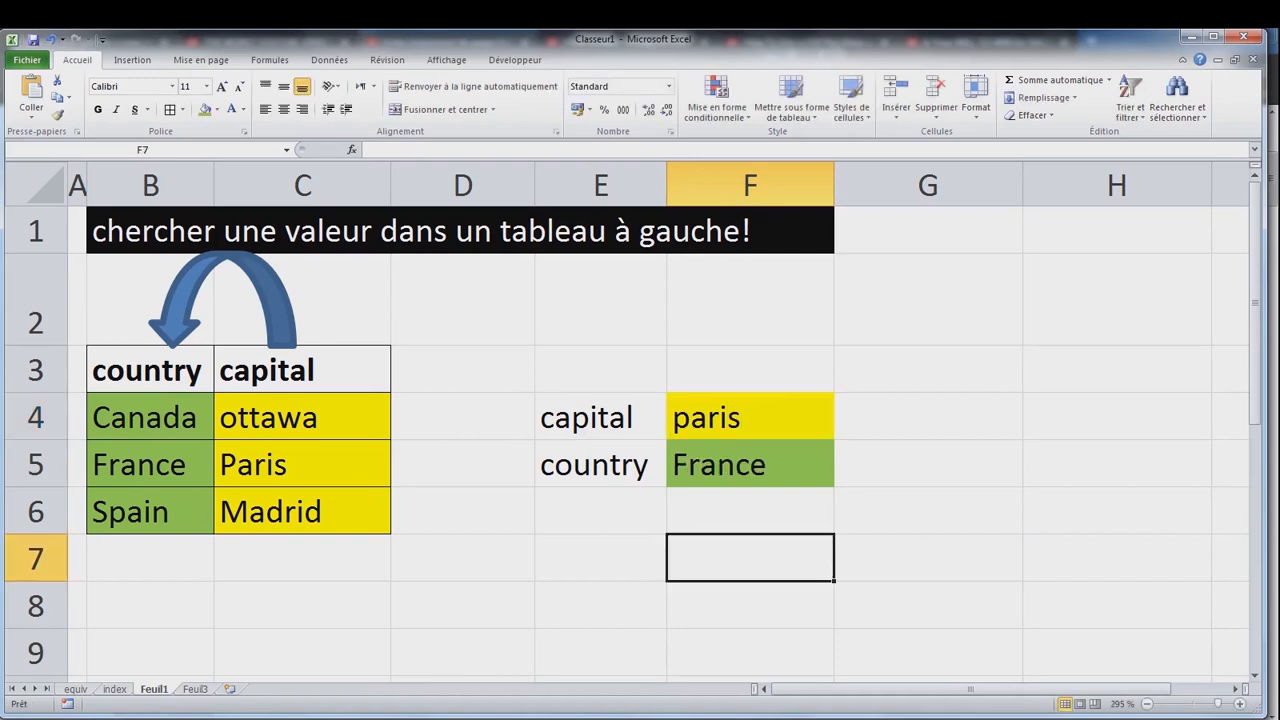
click(750, 417)
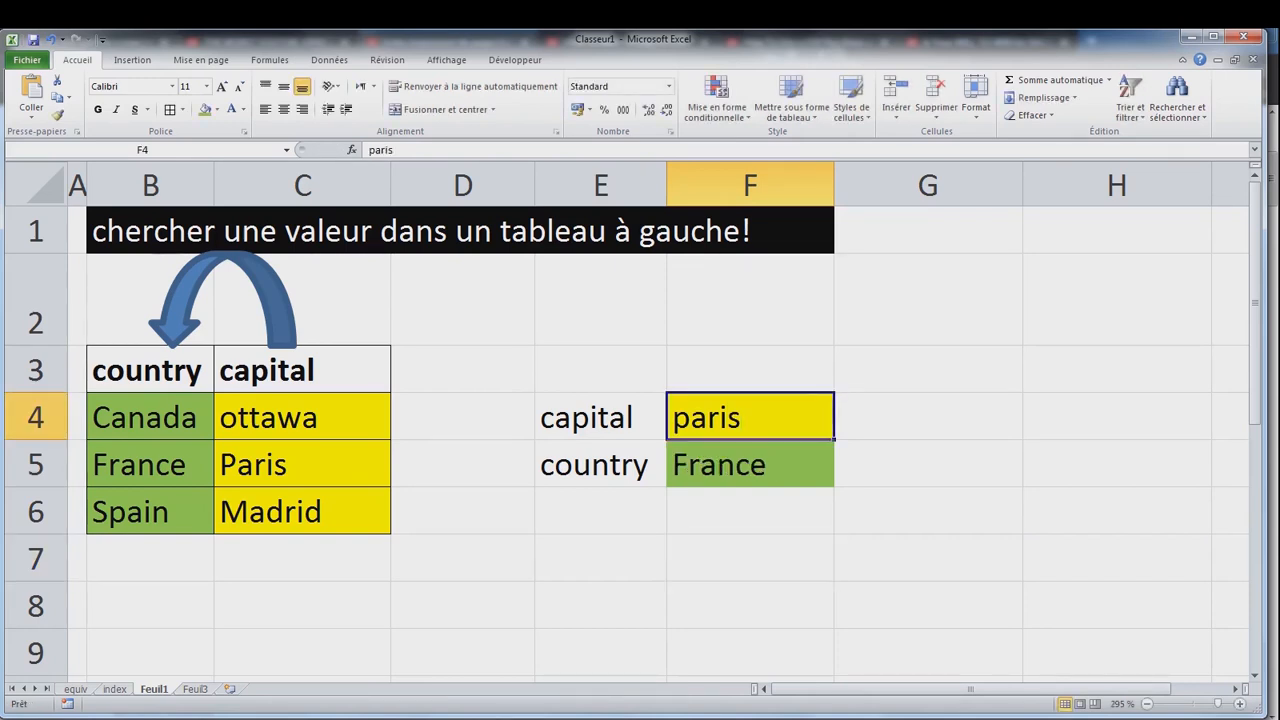
text(madrid)
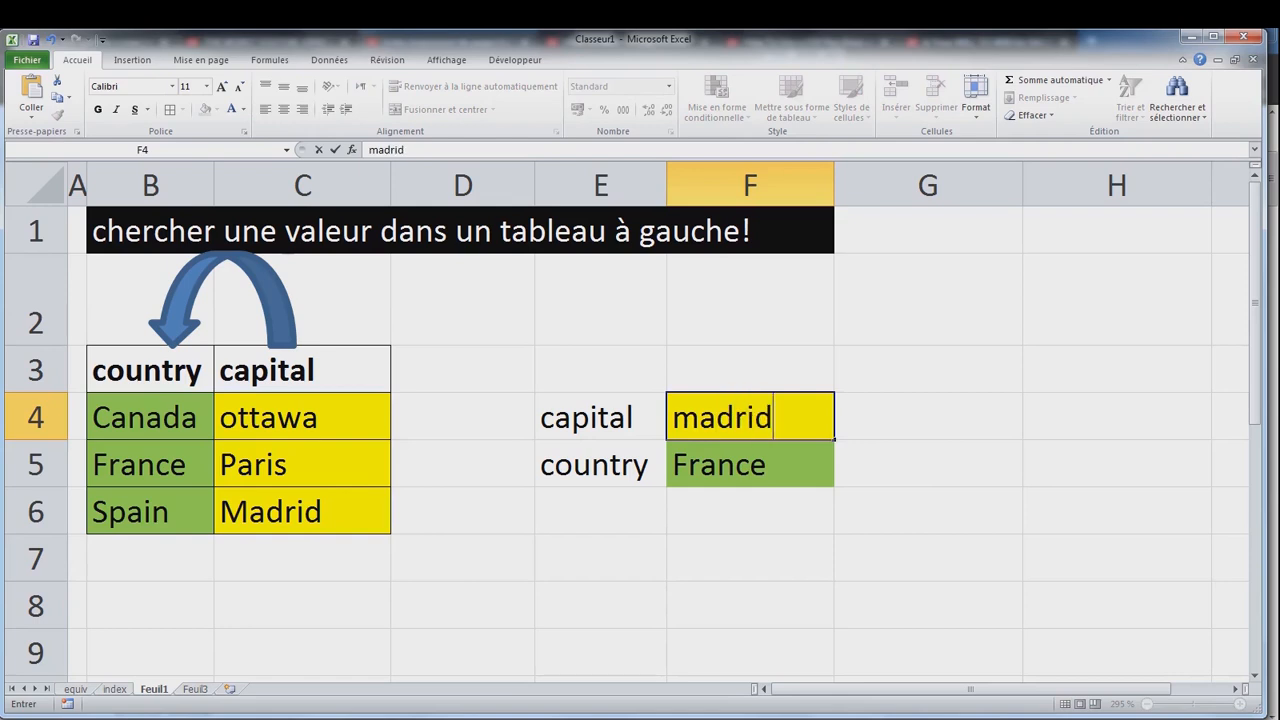
key(Return)
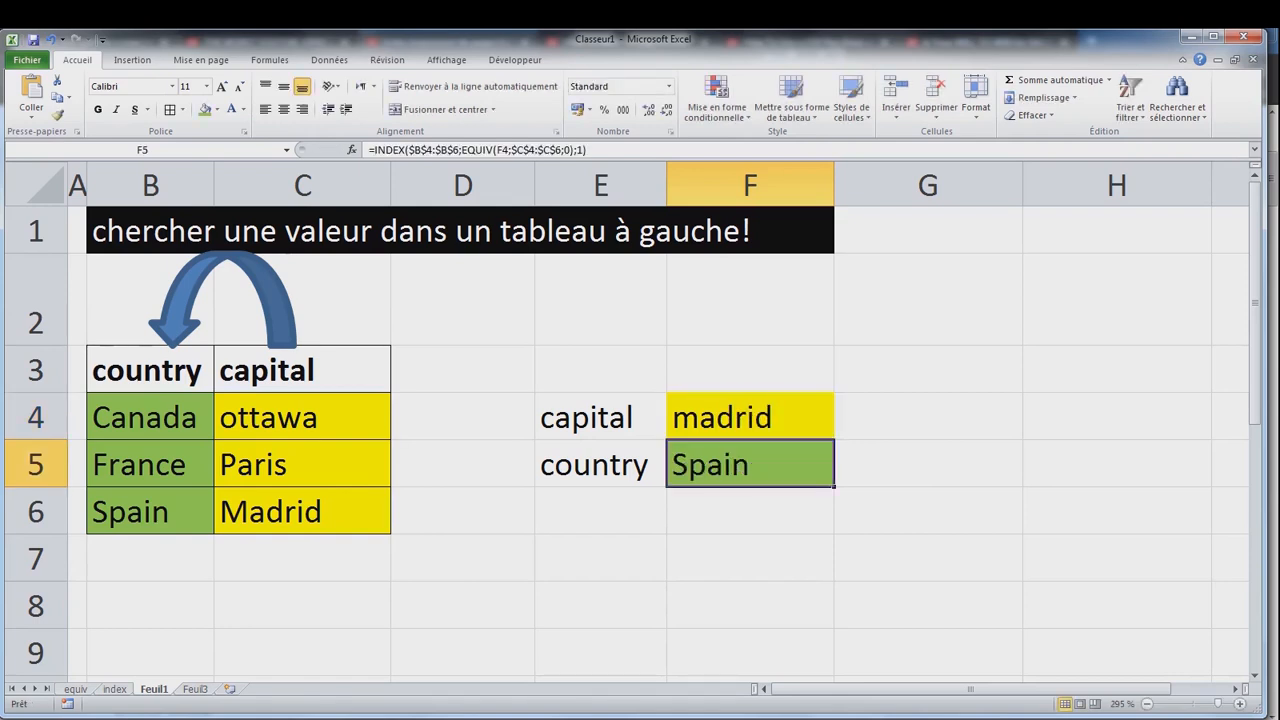
key(F2)
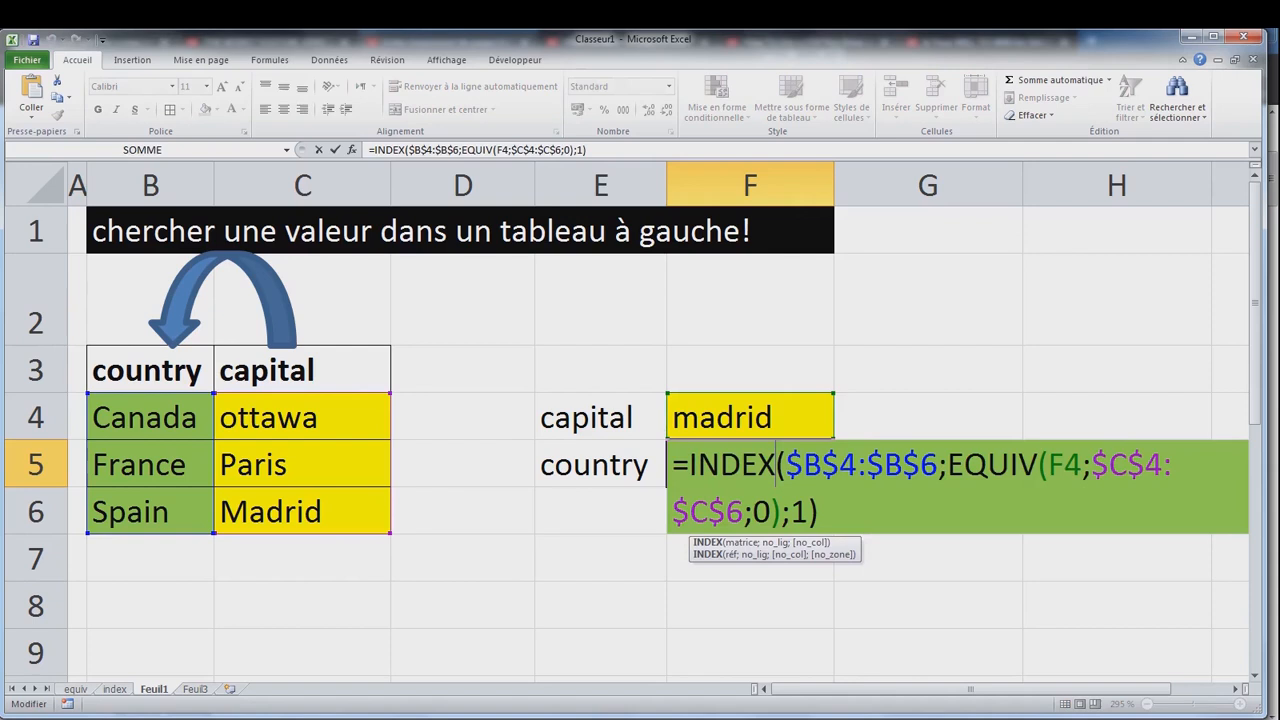
Copy the F5 formula text without its equals sign into a new text box in row 2, above the capital and country cells.
drag(689, 465, 822, 512)
key(ctrl+c)
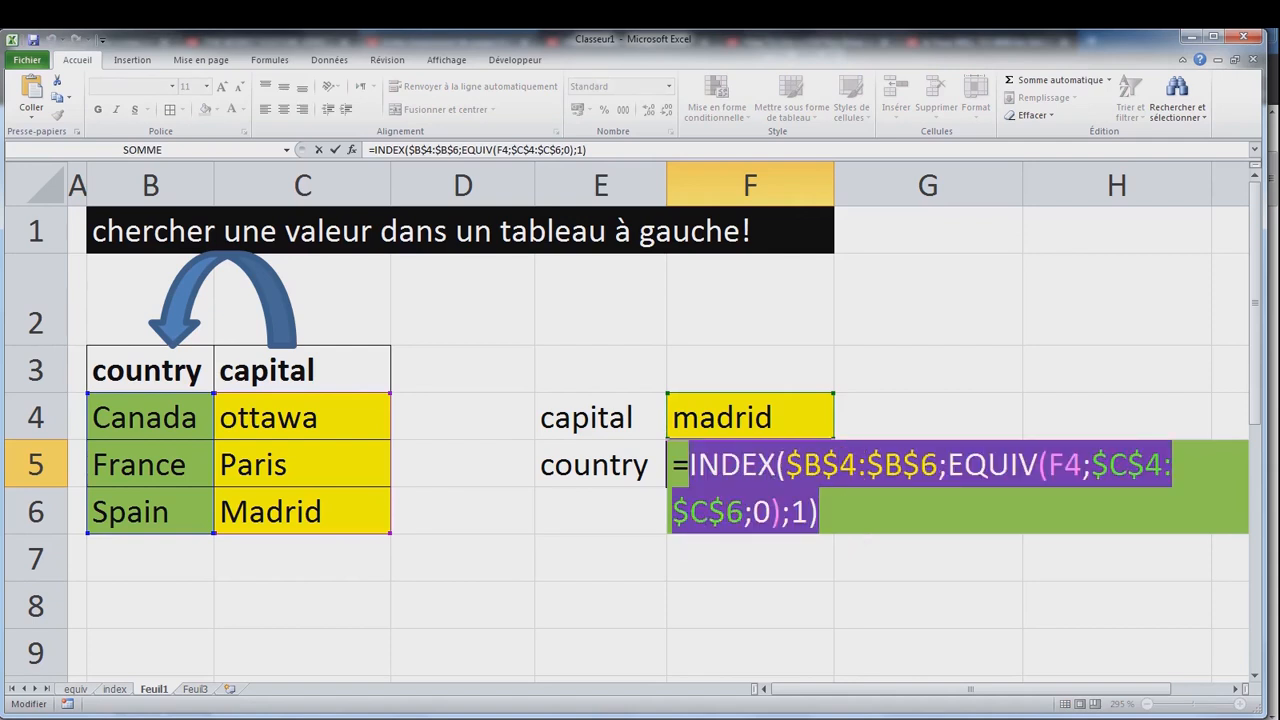
key(Escape)
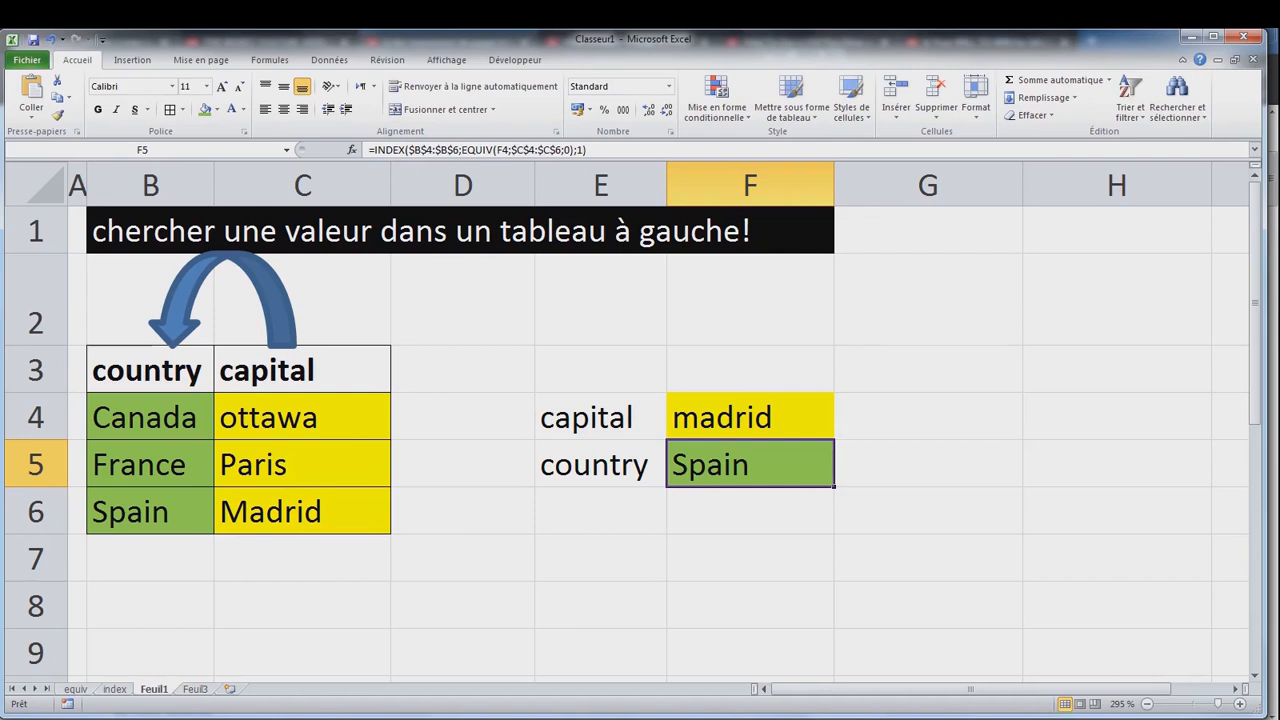
click(600, 300)
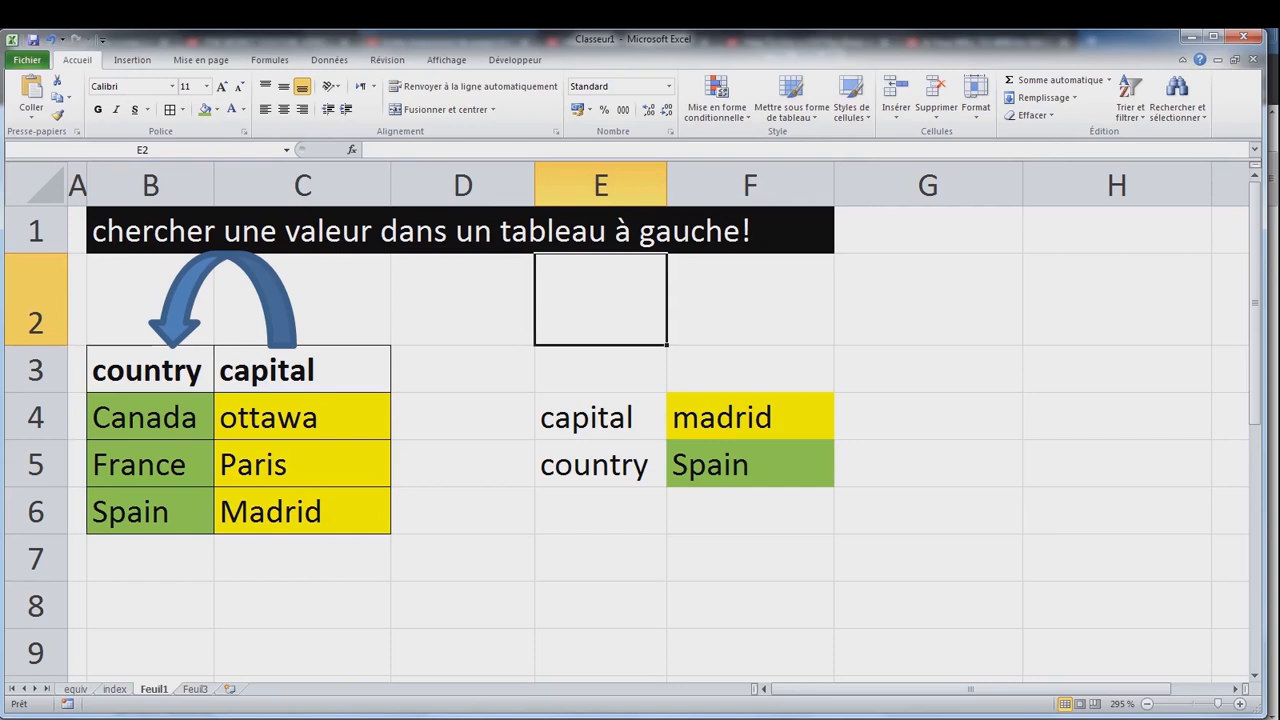
click(132, 60)
click(862, 105)
click(548, 293)
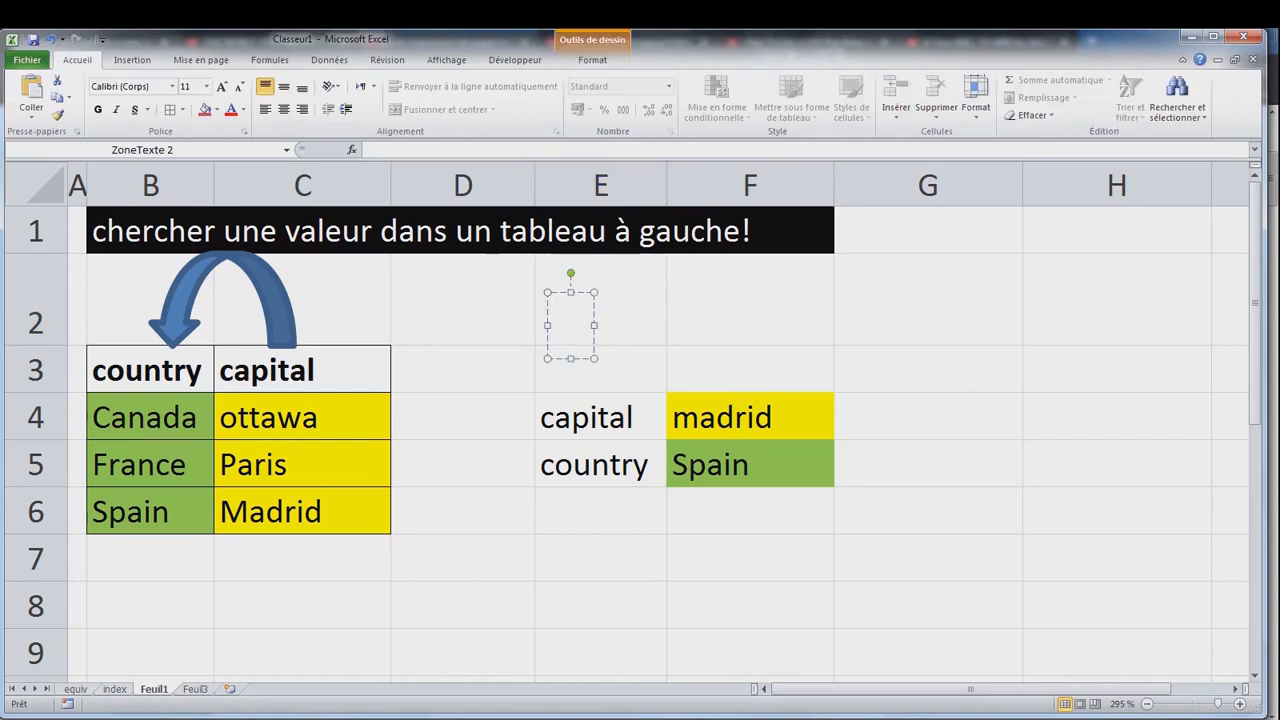
key(ctrl+v)
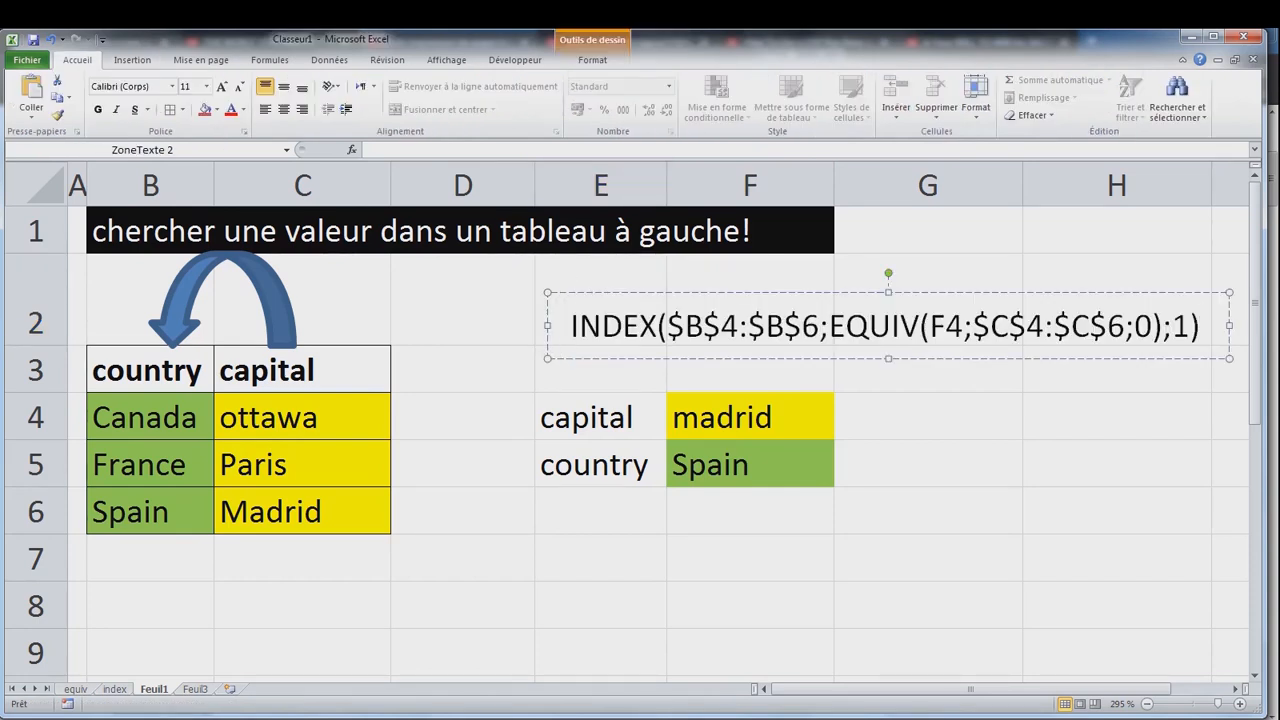
drag(700, 293, 587, 270)
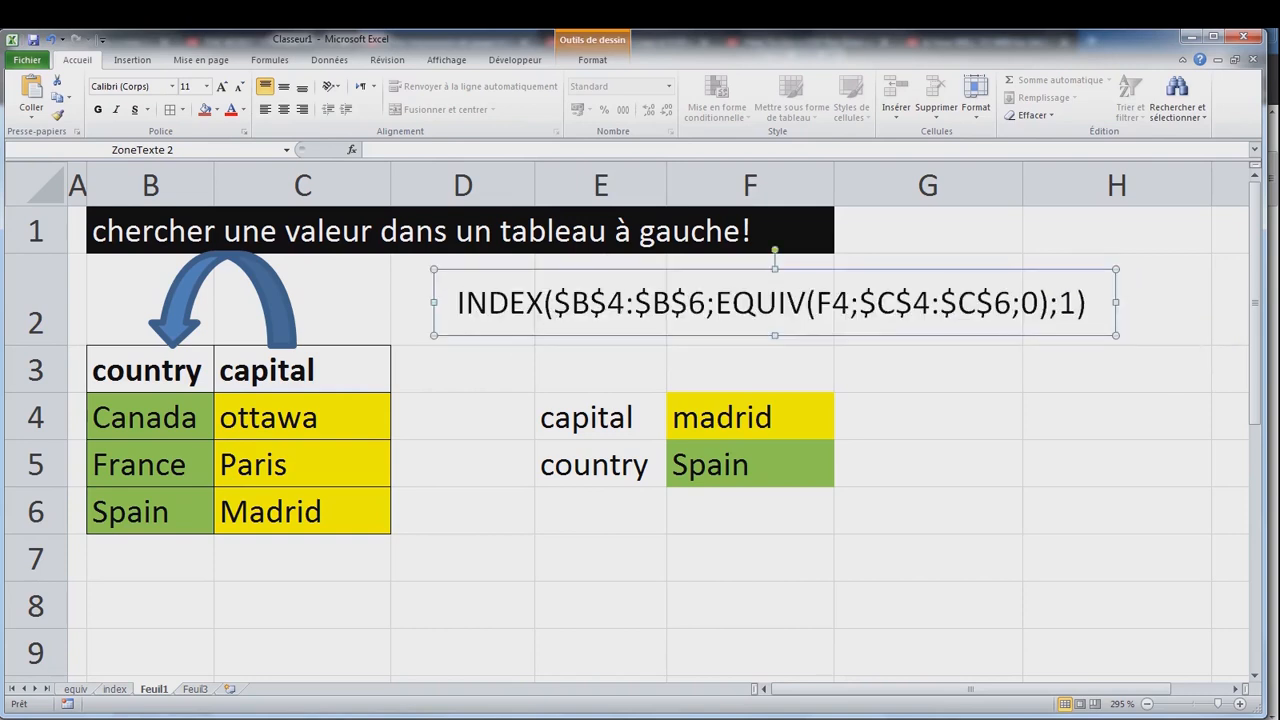
Apply the orange outline shape style to the formula text box and change its shape to a line callout.
click(592, 60)
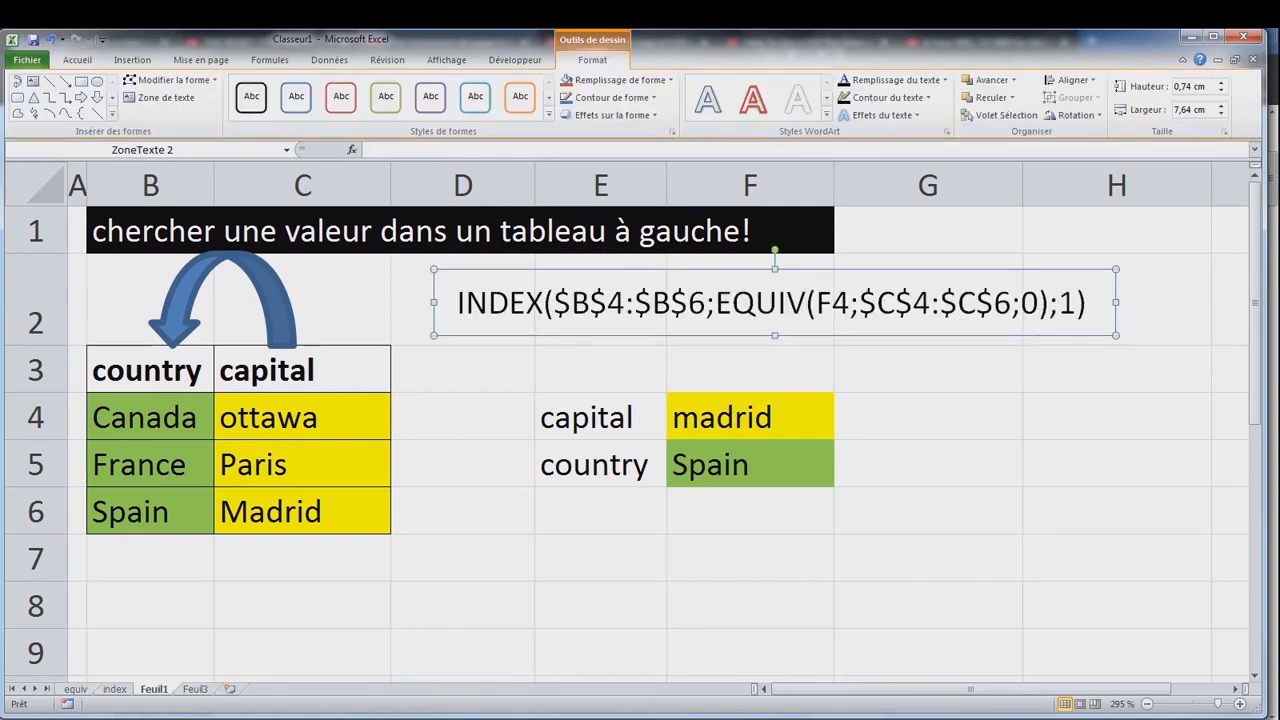
click(520, 97)
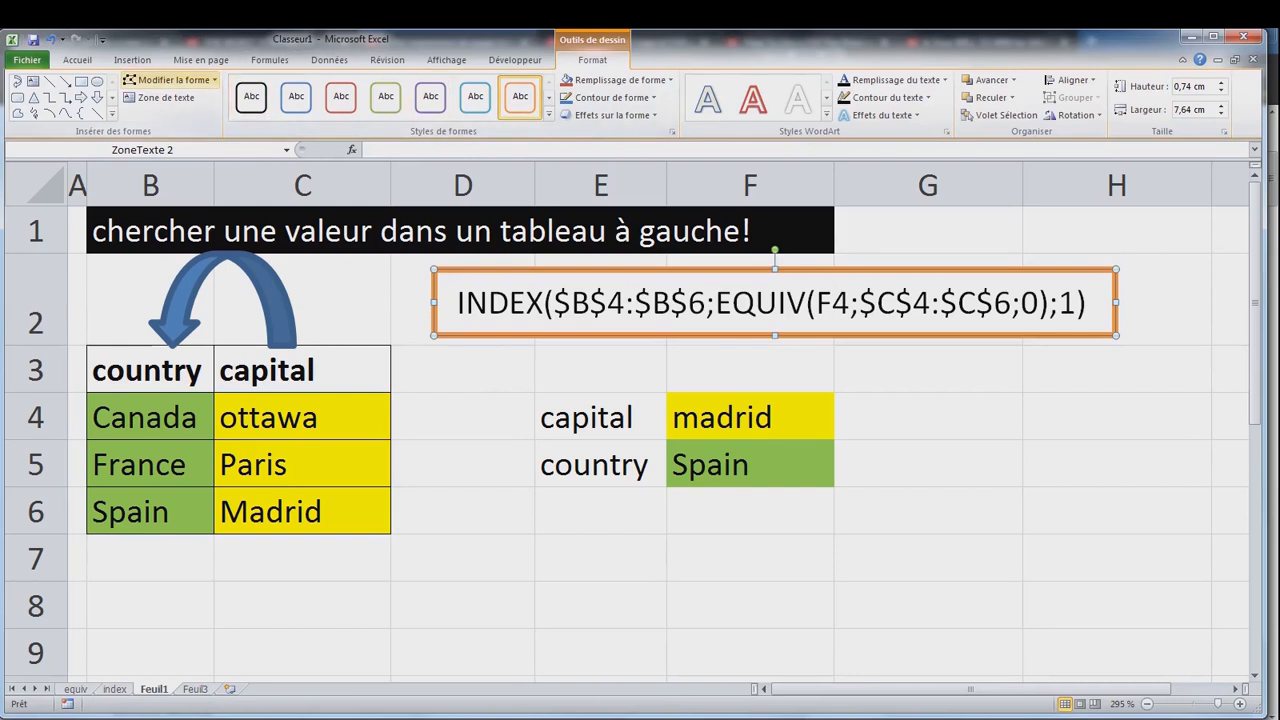
click(168, 80)
mouse_move(200, 99)
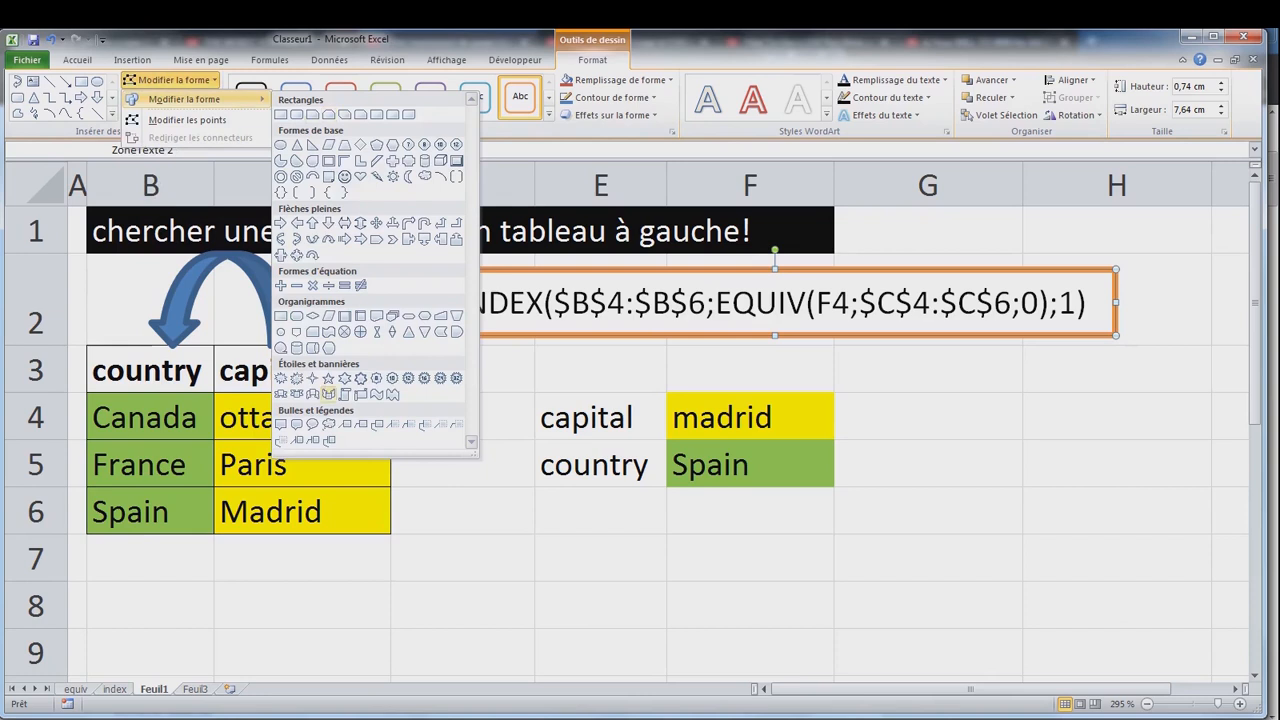
click(344, 424)
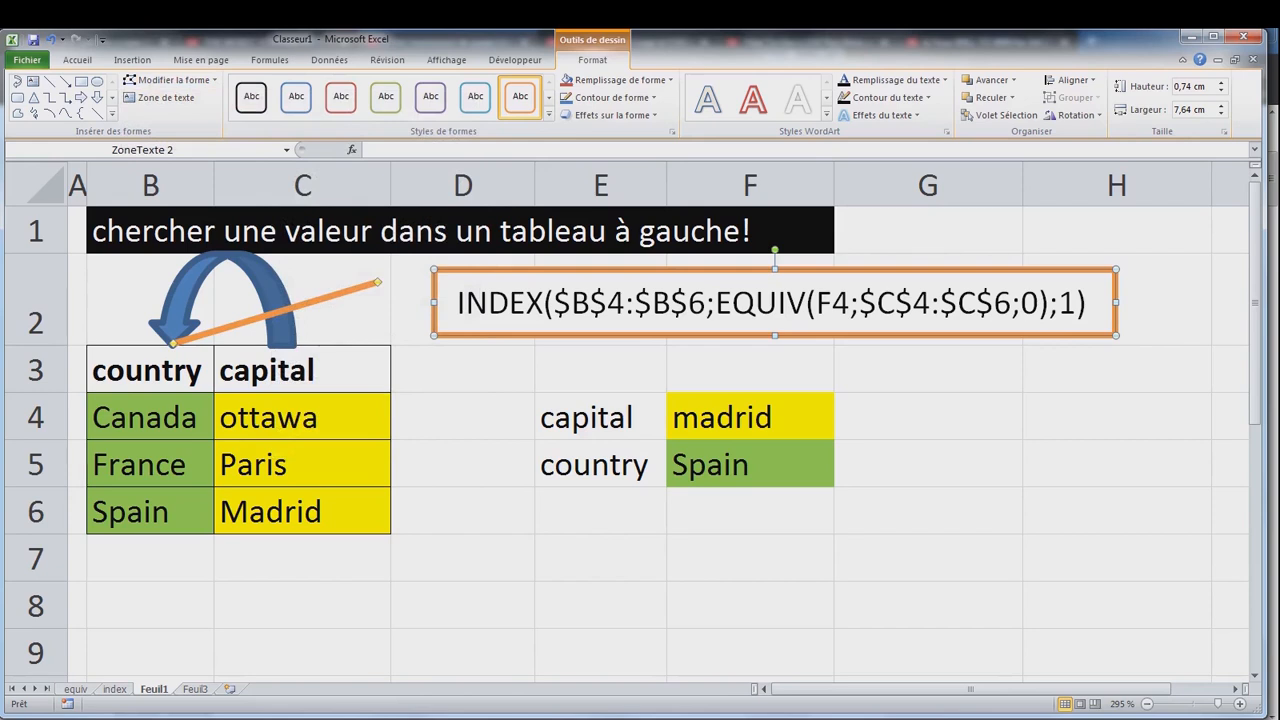
Reposition both ends of the callout line so it runs from the formula box's lower edge to the right edge of cell F5.
mouse_move(265, 285)
mouse_down()
mouse_move(486, 345)
mouse_move(267, 287)
mouse_up()
click(458, 303)
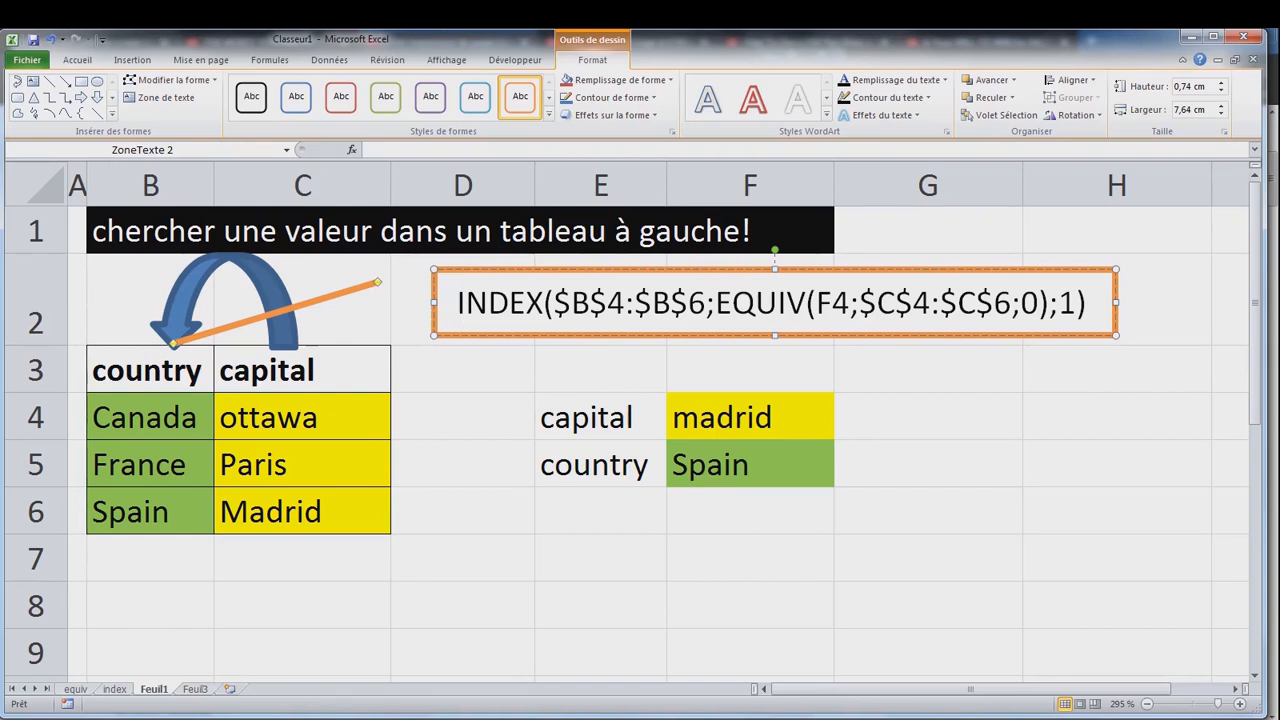
drag(173, 343, 660, 452)
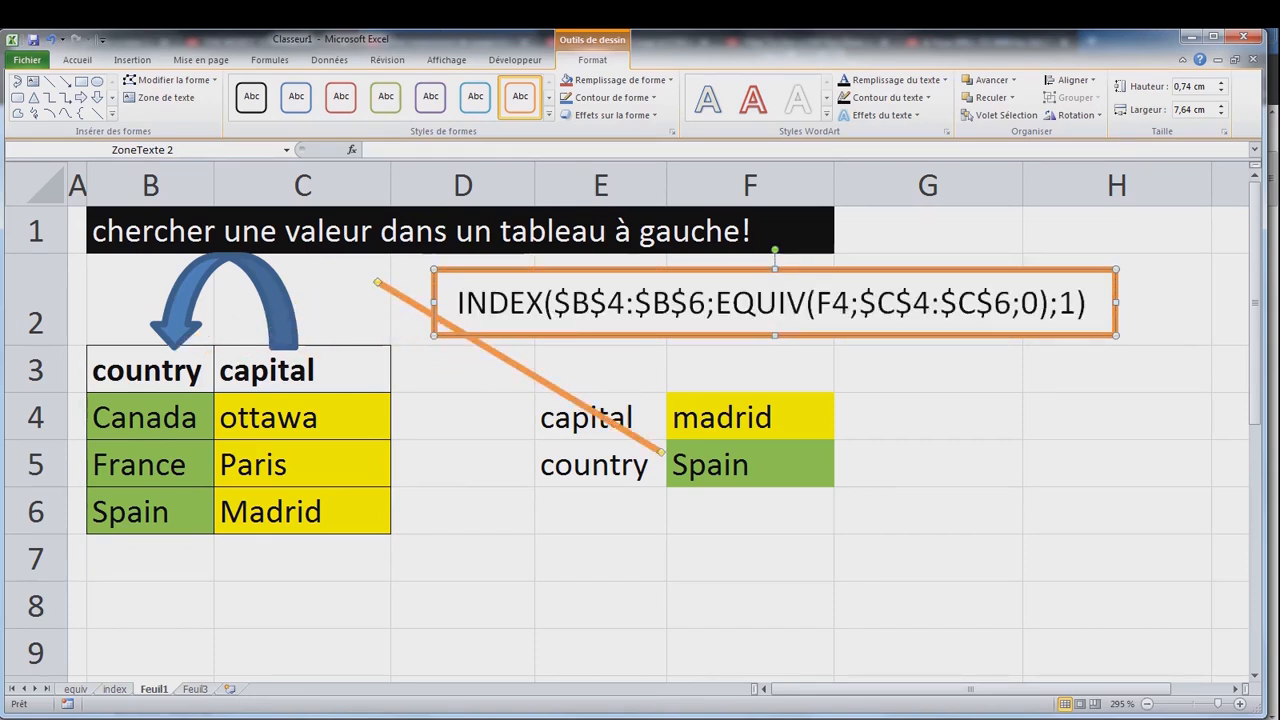
drag(377, 282, 941, 340)
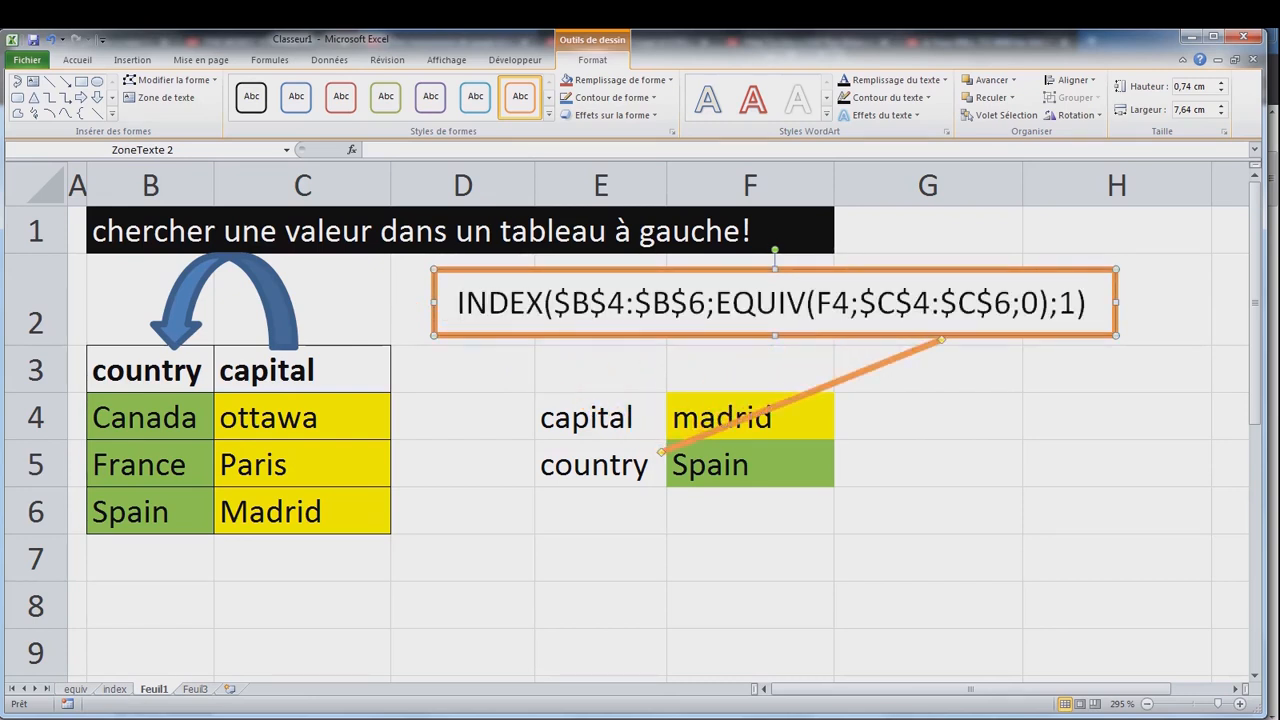
drag(661, 452, 832, 452)
click(750, 557)
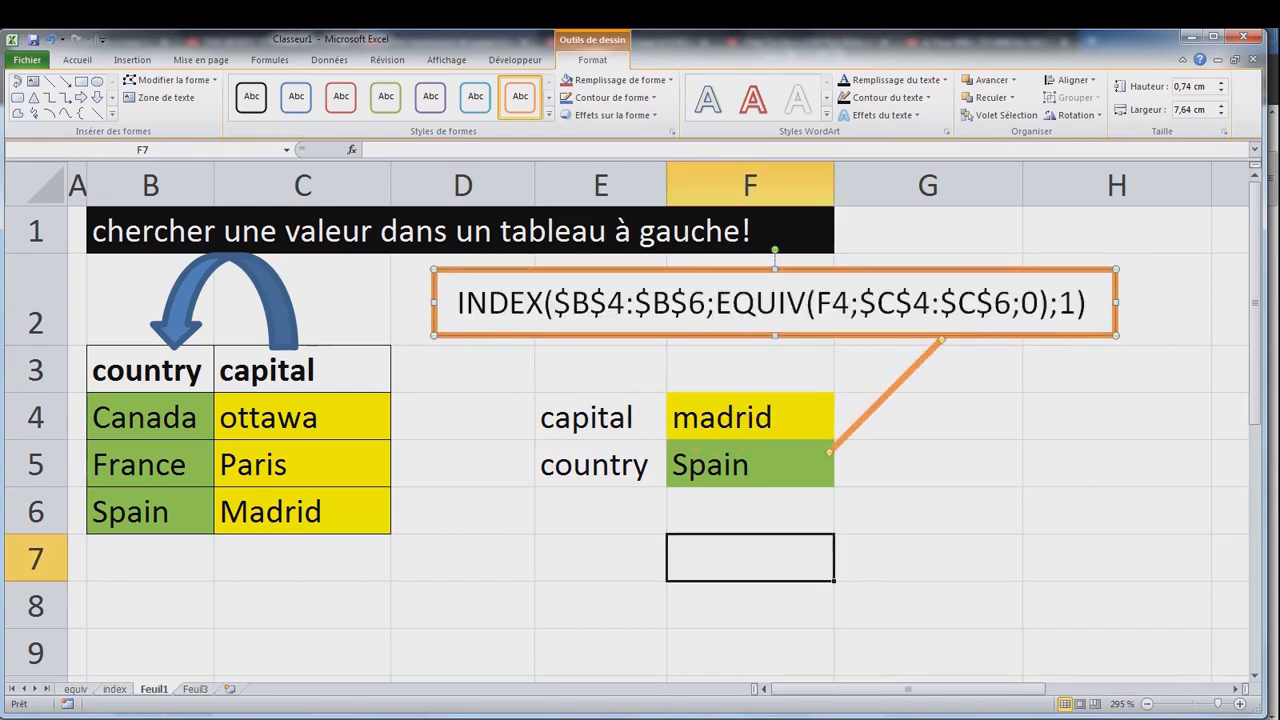
Add the missing equals sign before INDEX in the callout text, dismissing the Windows colour scheme dialog.
click(750, 417)
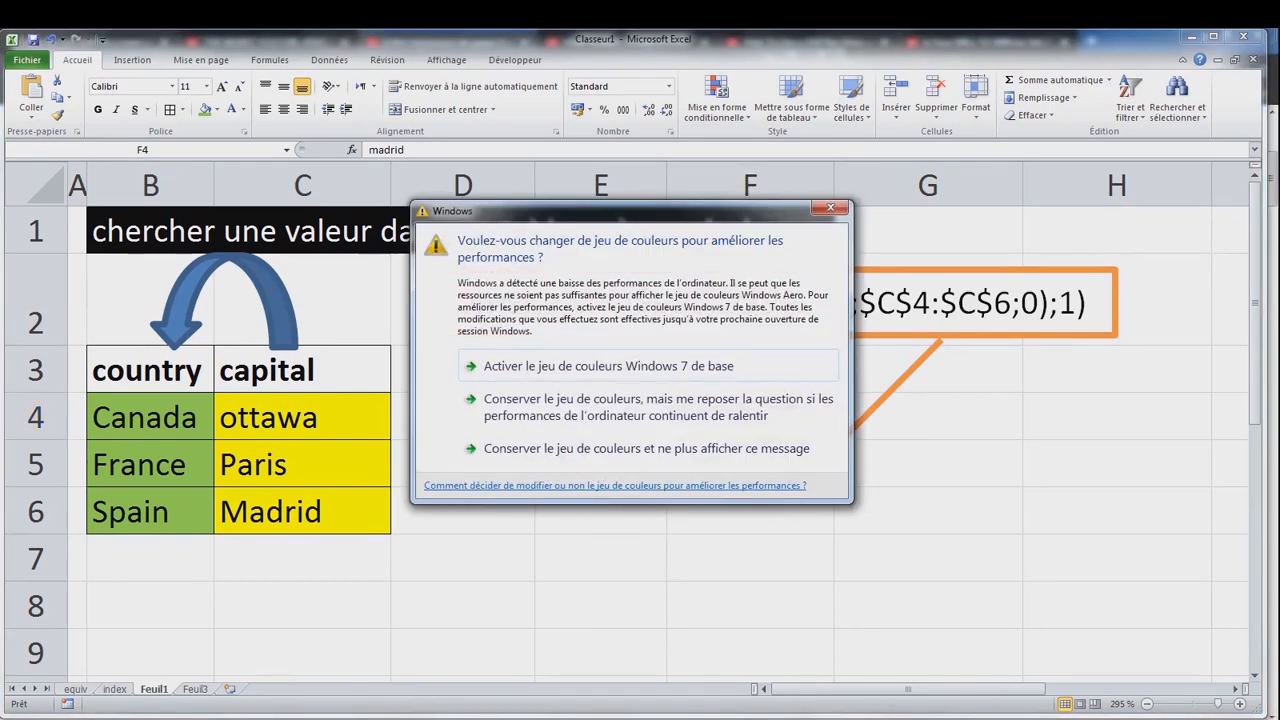
click(830, 207)
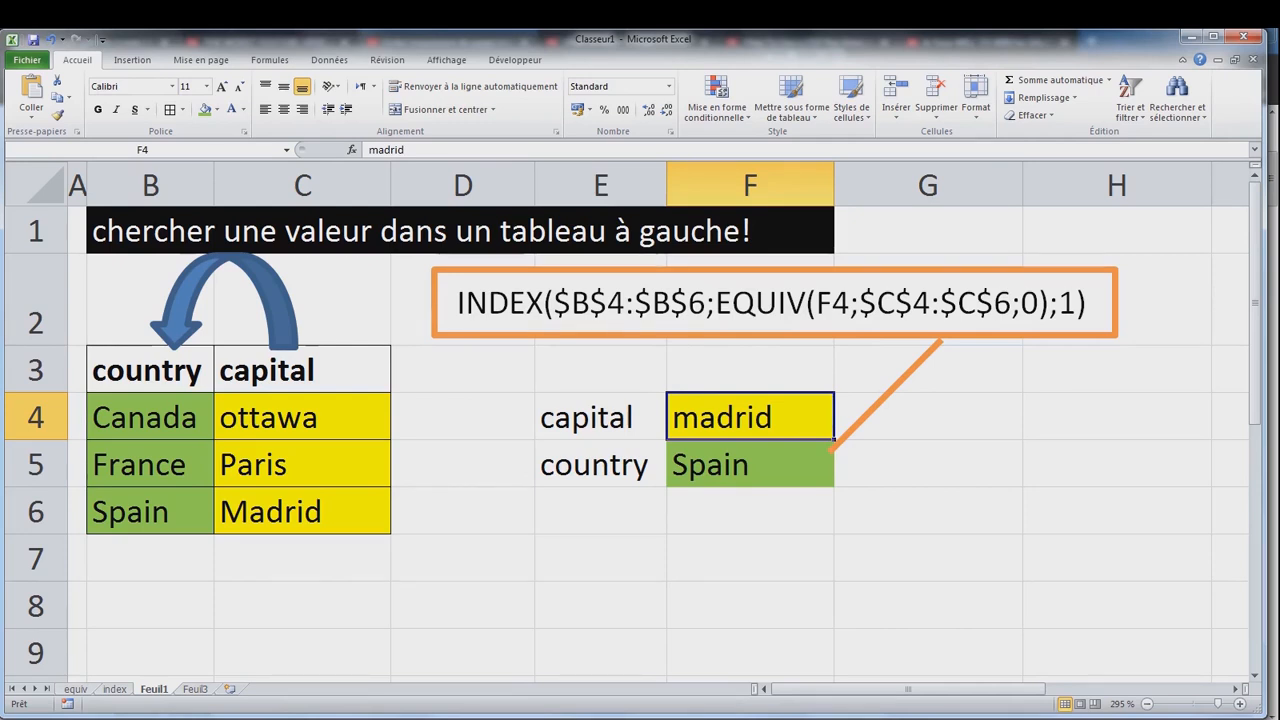
click(459, 303)
text(=)
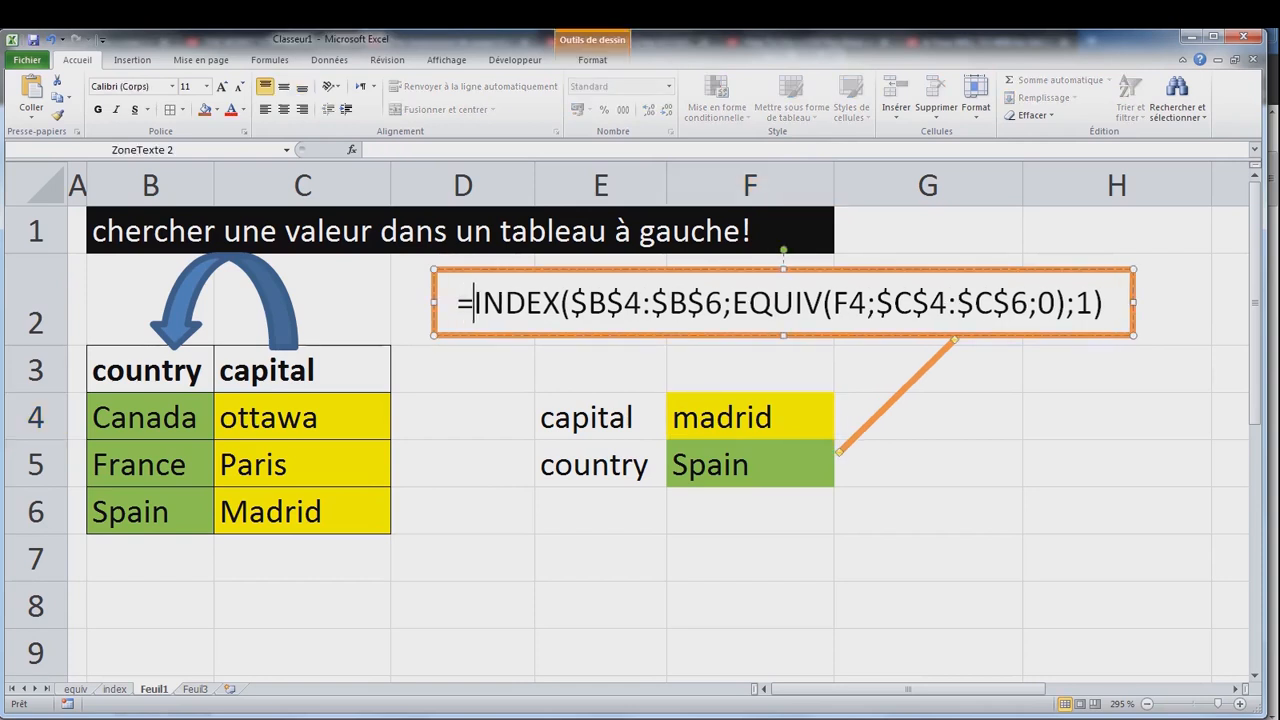
click(928, 558)
click(750, 605)
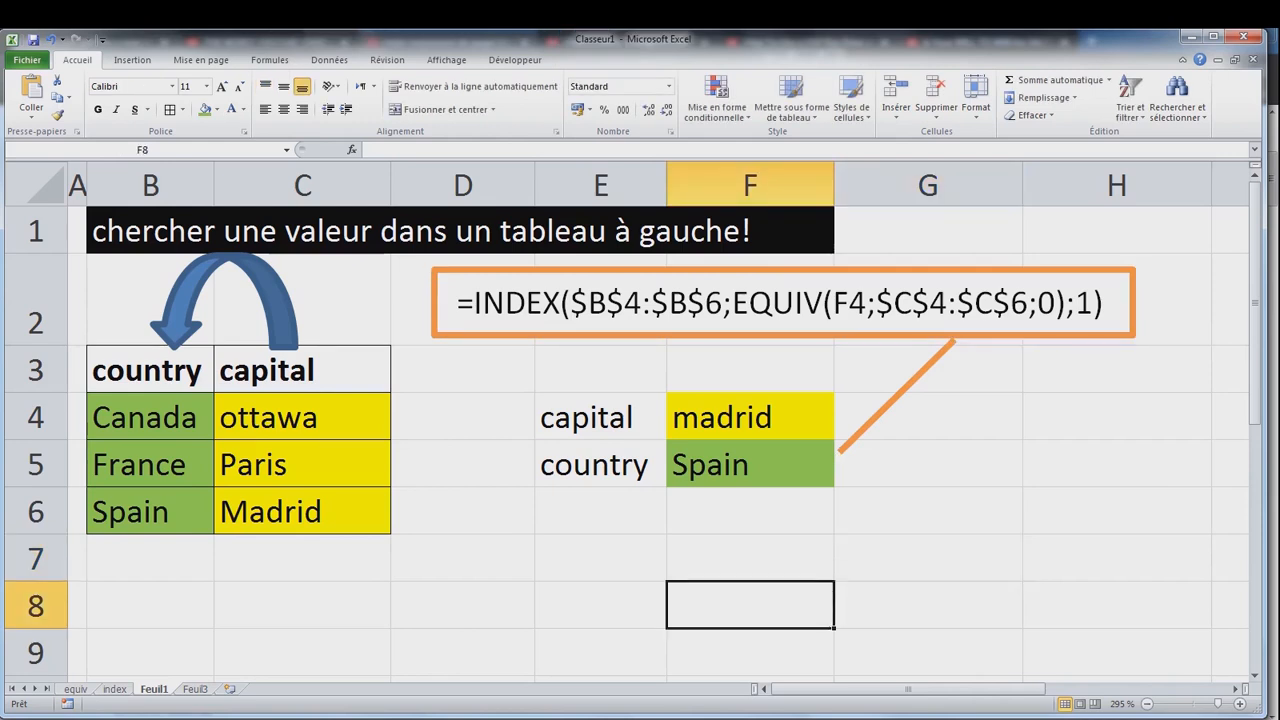